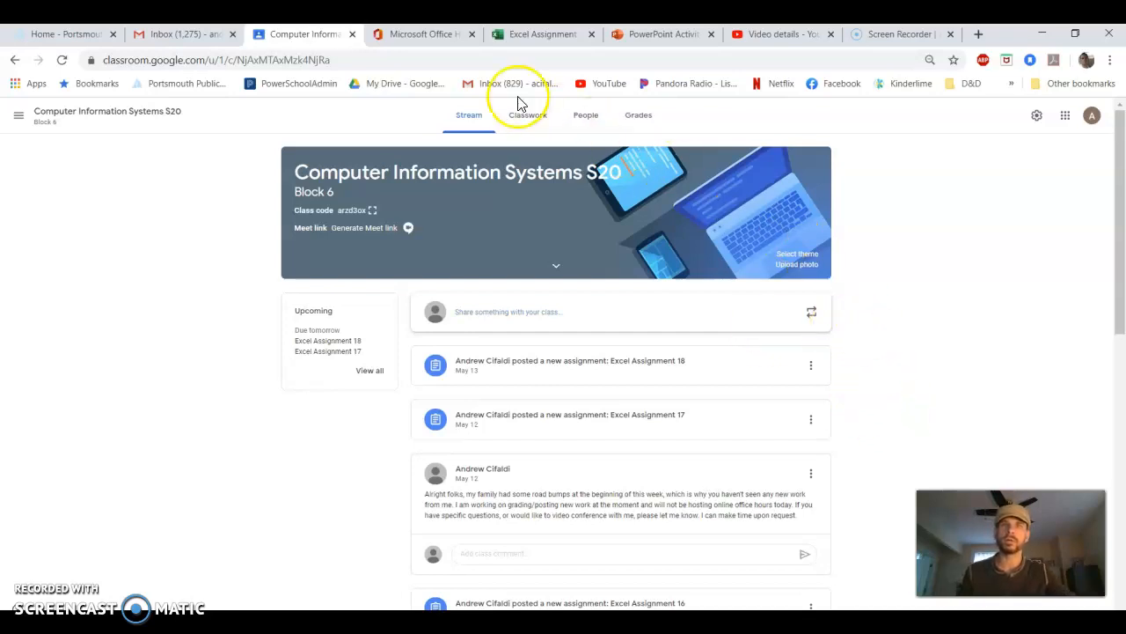
Switch to the Excel Assignment 18 working example workbook and save an online copy named "Excel Assignment 19.example".
left_click(543, 36)
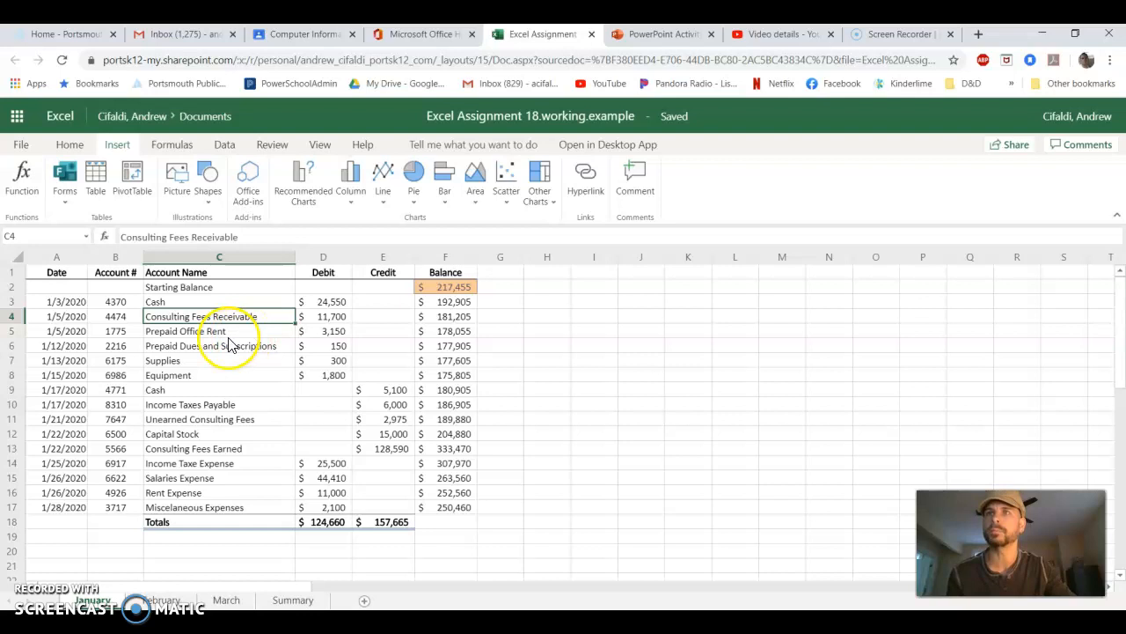
left_click(17, 146)
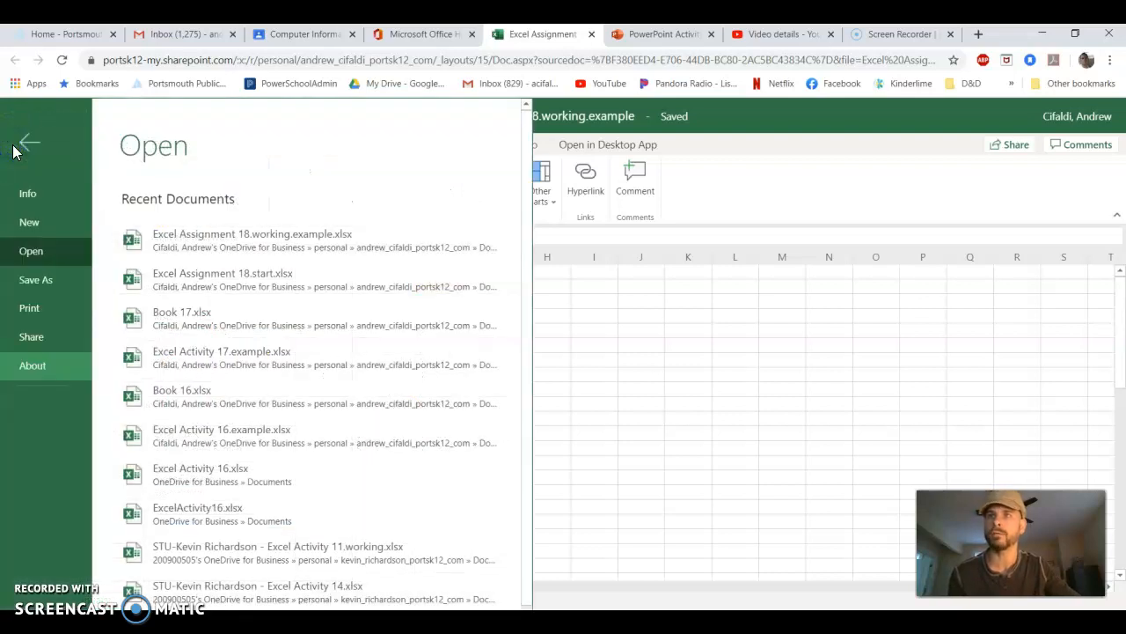
left_click(45, 278)
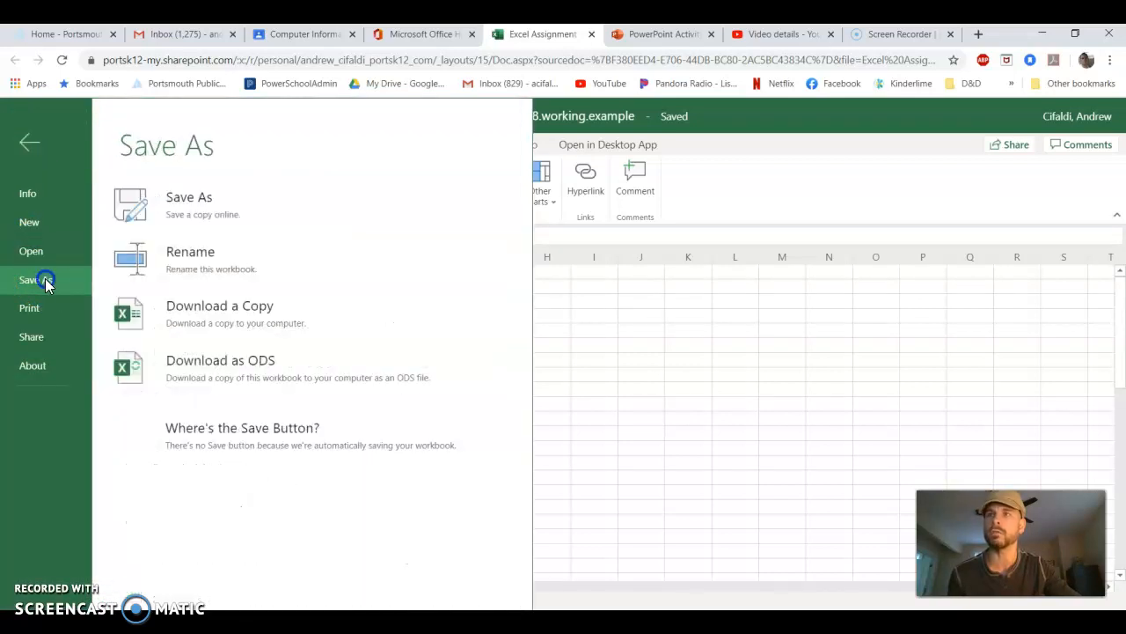
left_click(274, 211)
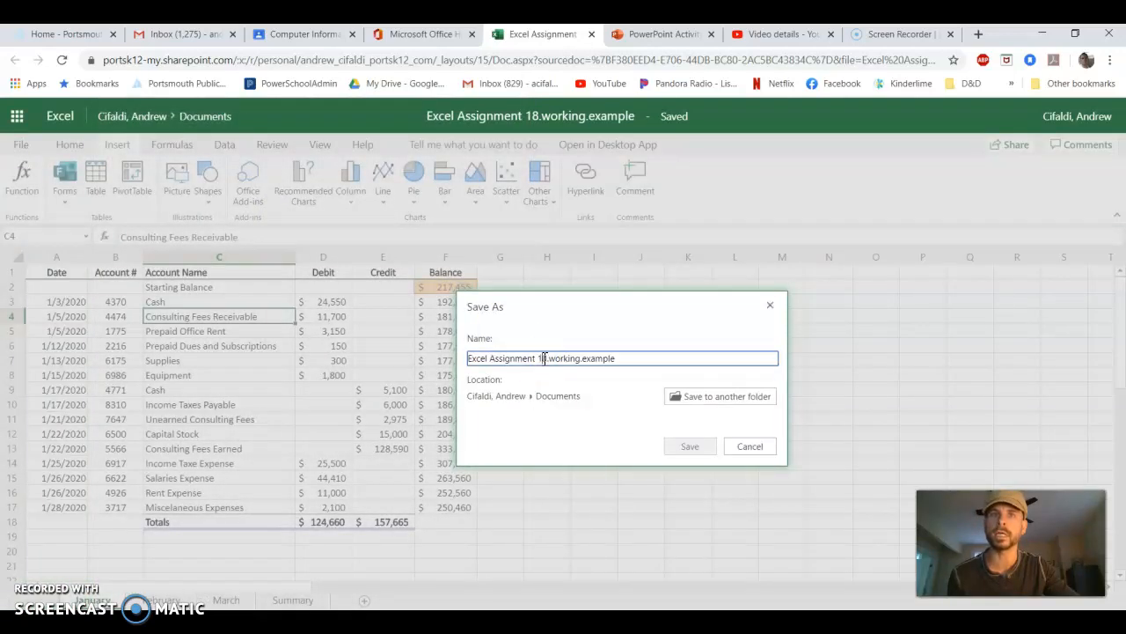
type("9")
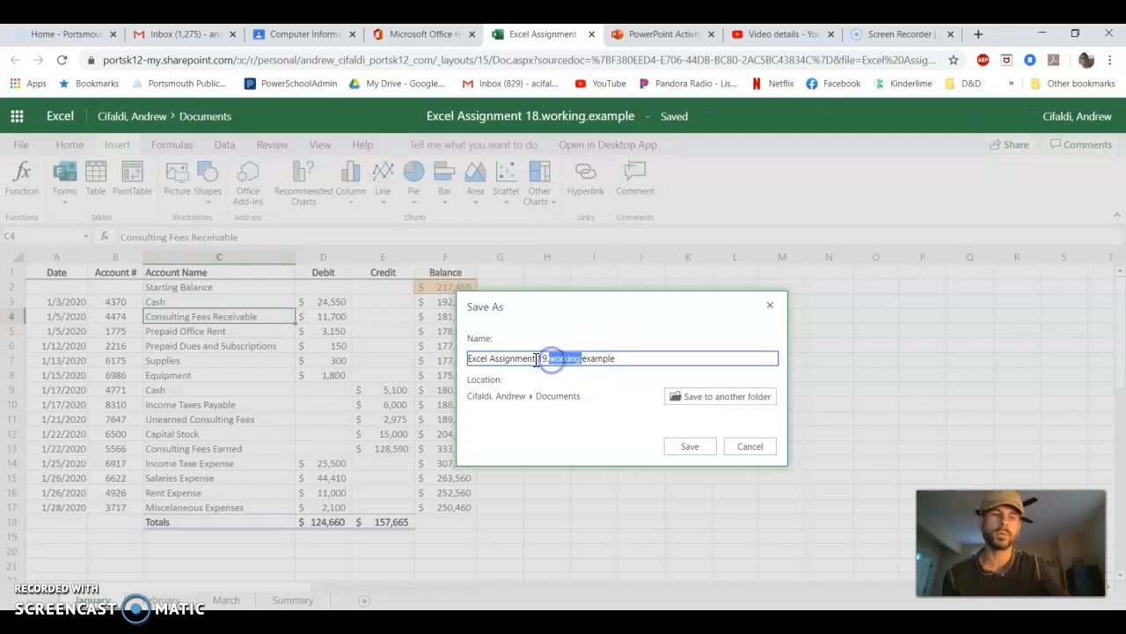
type(".")
key("BackSpace")
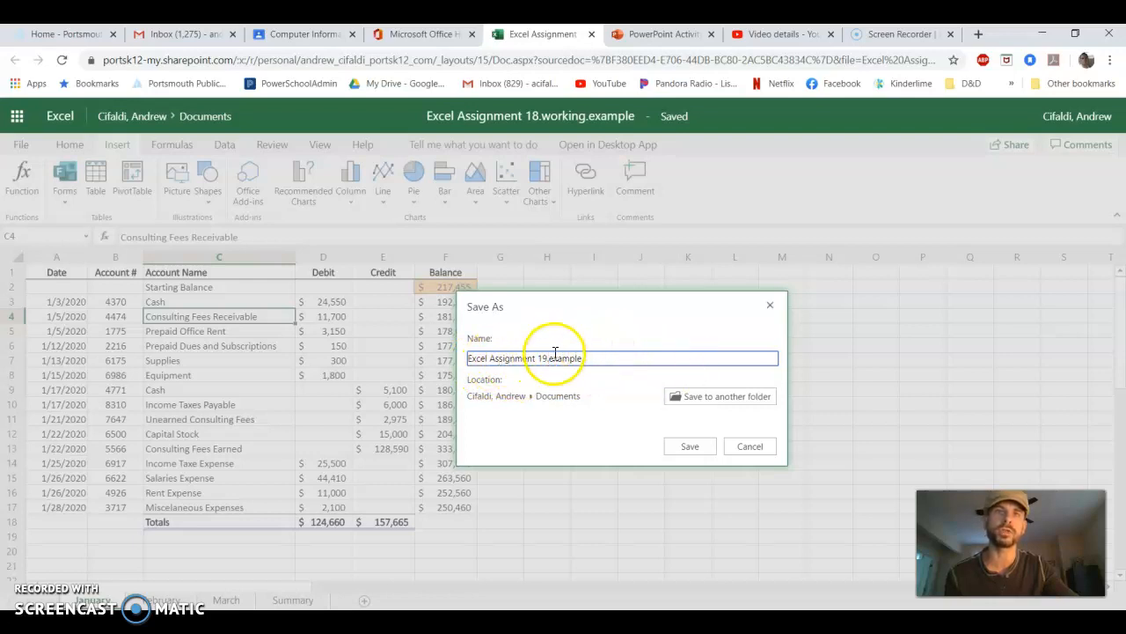
type(".")
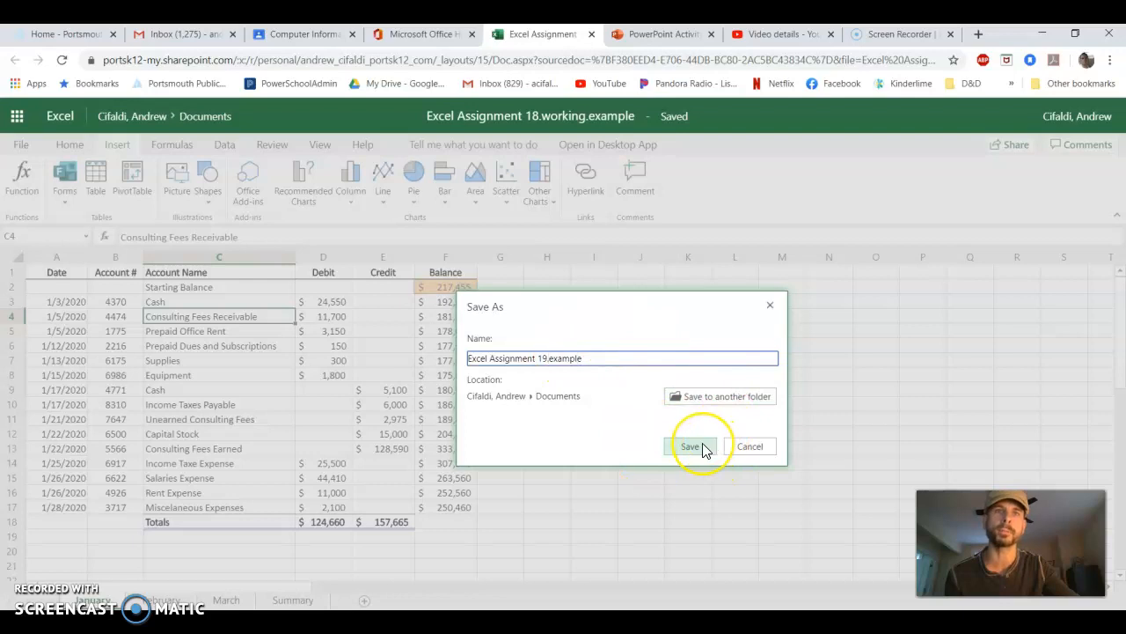
left_click(692, 446)
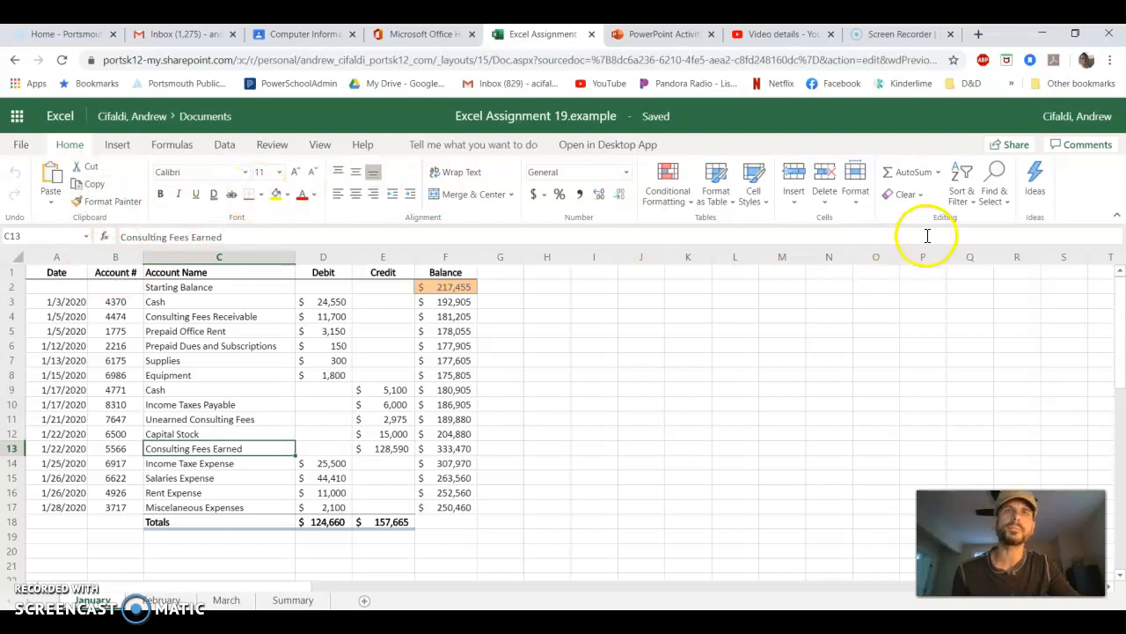
Hide the headings and gridlines on the January sheet.
left_click(320, 145)
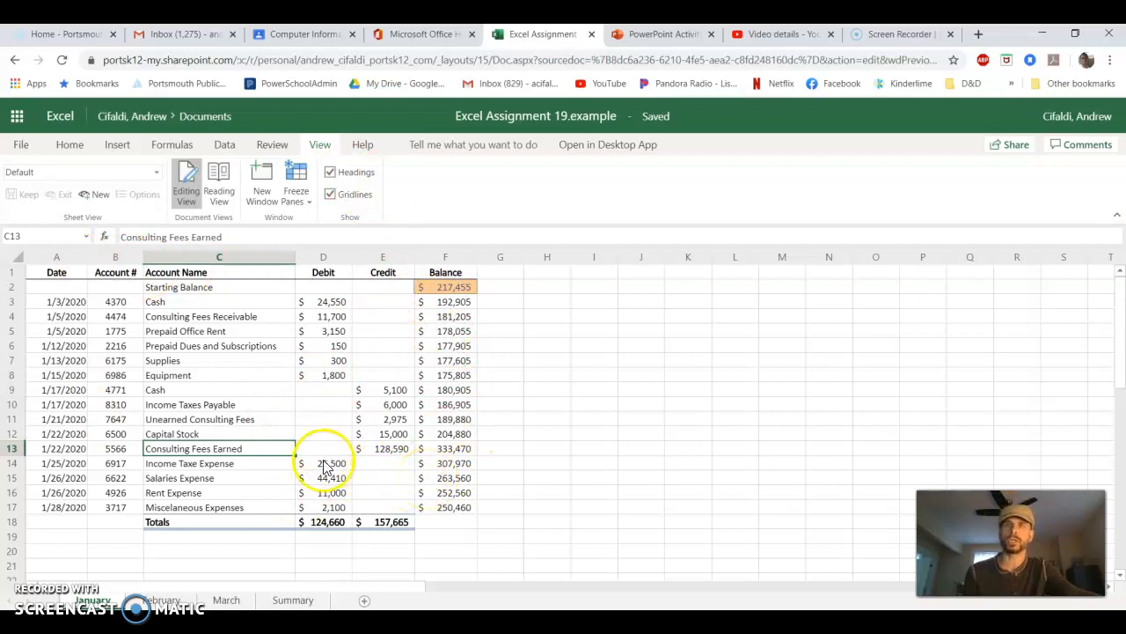
left_click(331, 173)
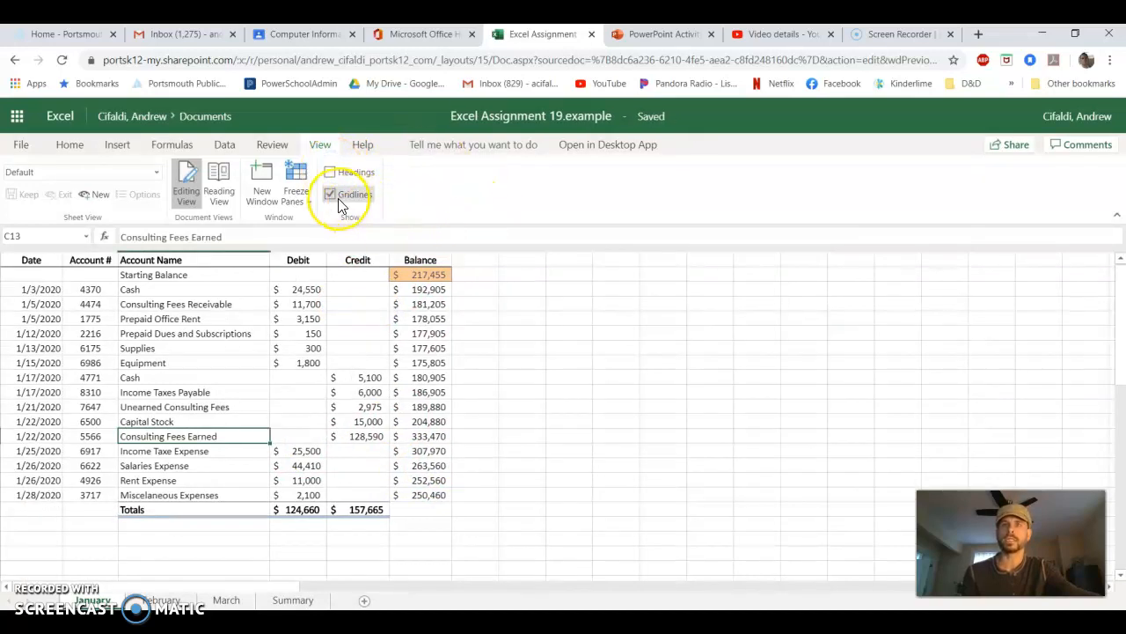
left_click(335, 196)
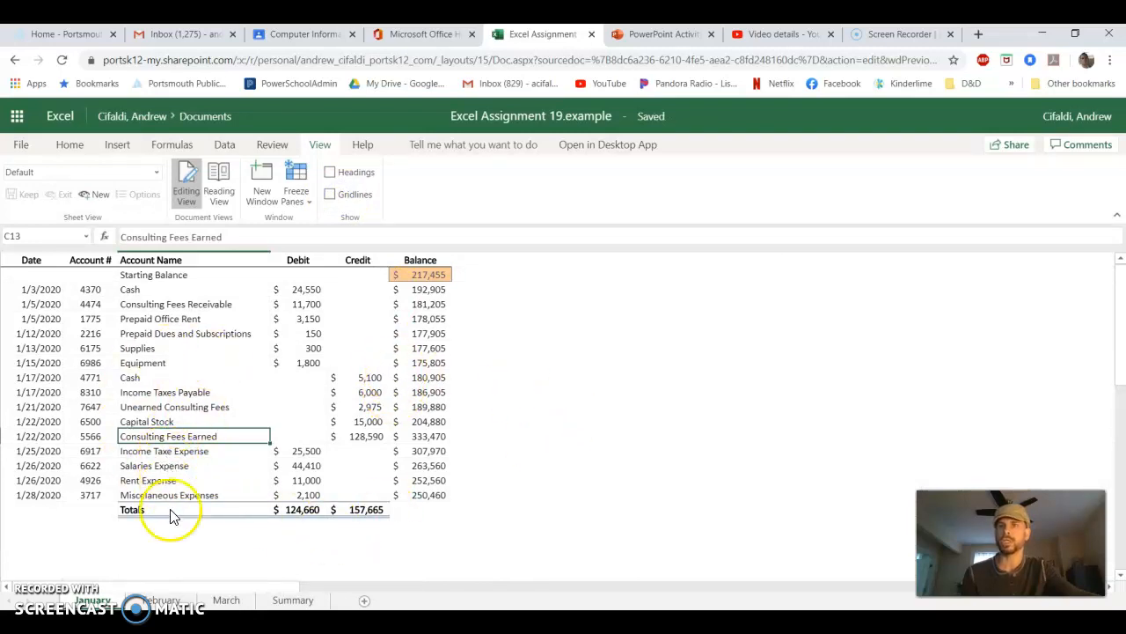
Hide the headings and gridlines on the February sheet.
left_click(169, 598)
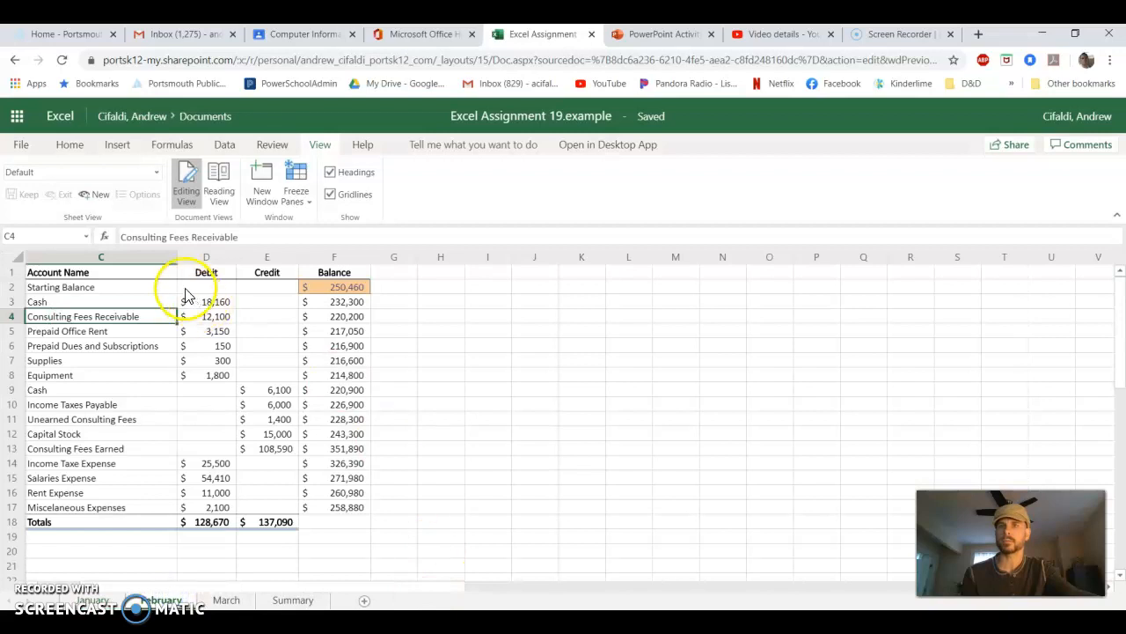
left_click(339, 174)
left_click(329, 195)
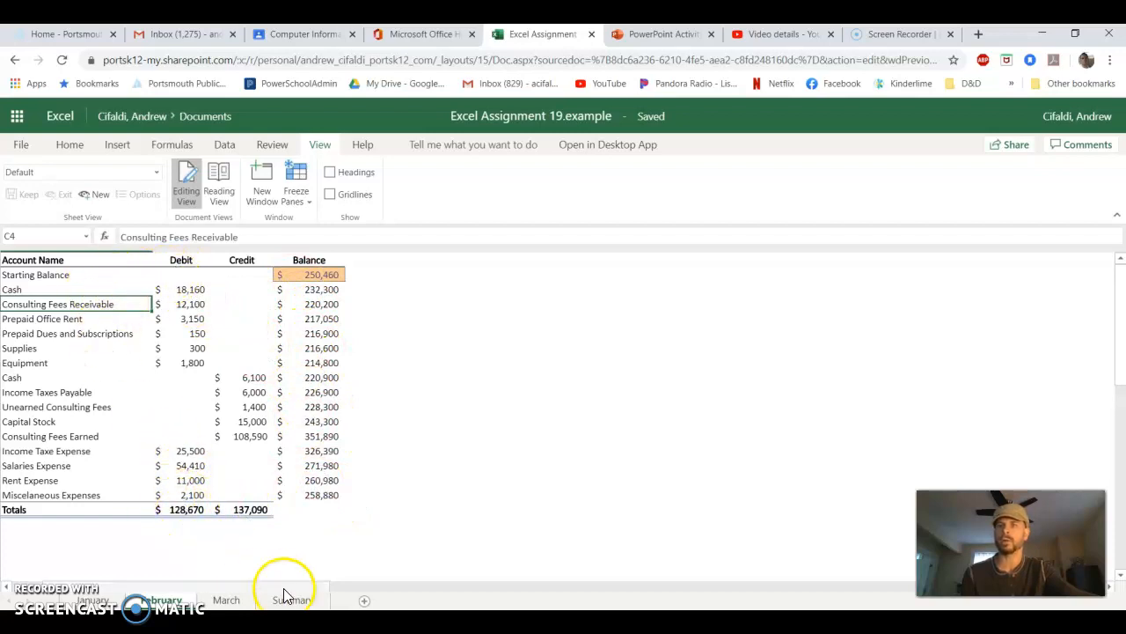
scroll(264, 582, "left", 3)
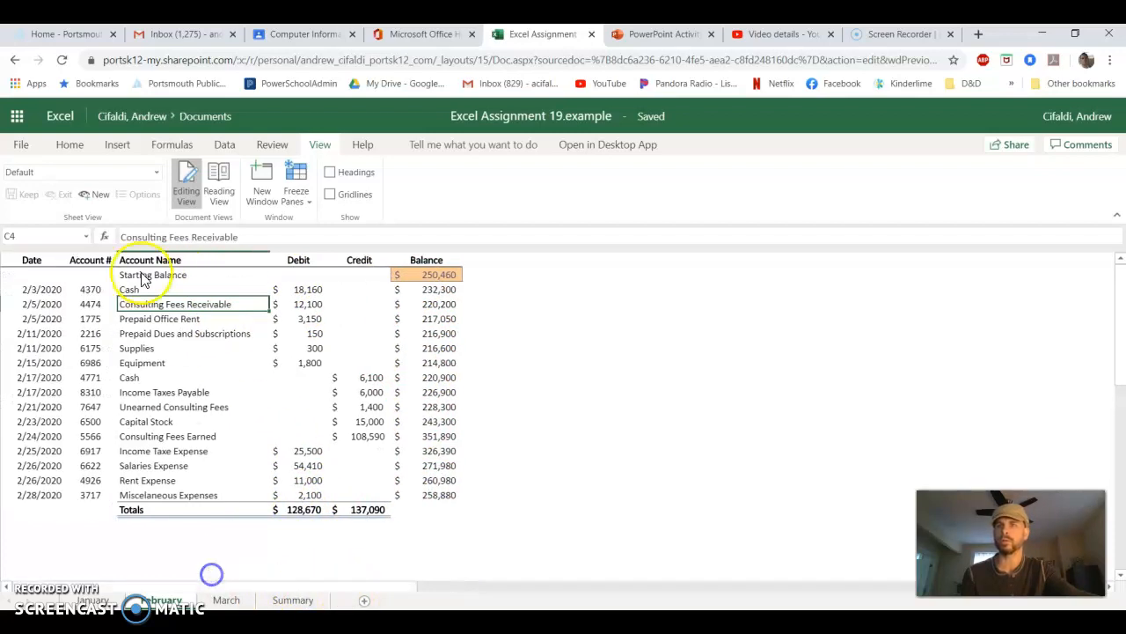
Try a credit of 6 for the 2/3/2020 Cash entry on the February sheet, and clear it again.
left_click(431, 510)
left_click(516, 510)
left_click(439, 319)
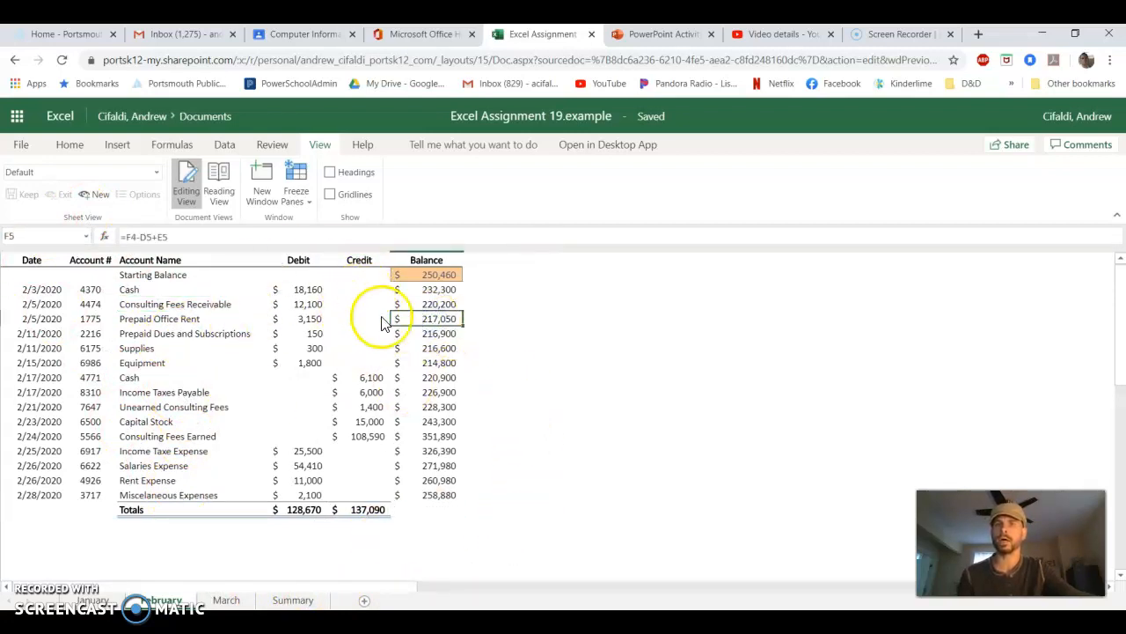
left_click(363, 290)
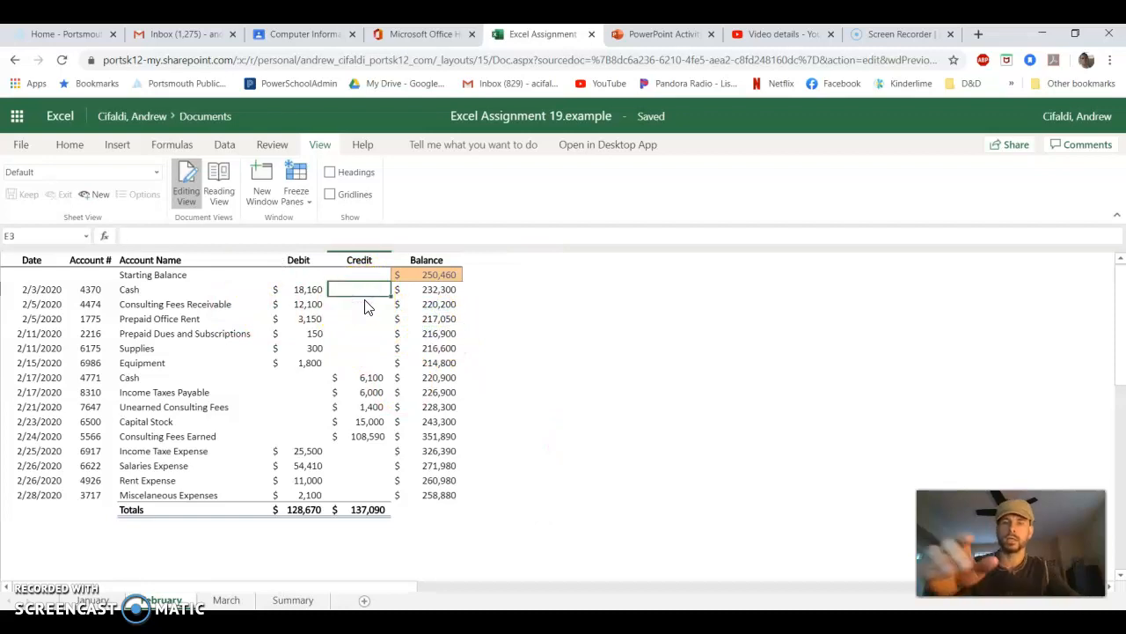
type("6")
key("Return")
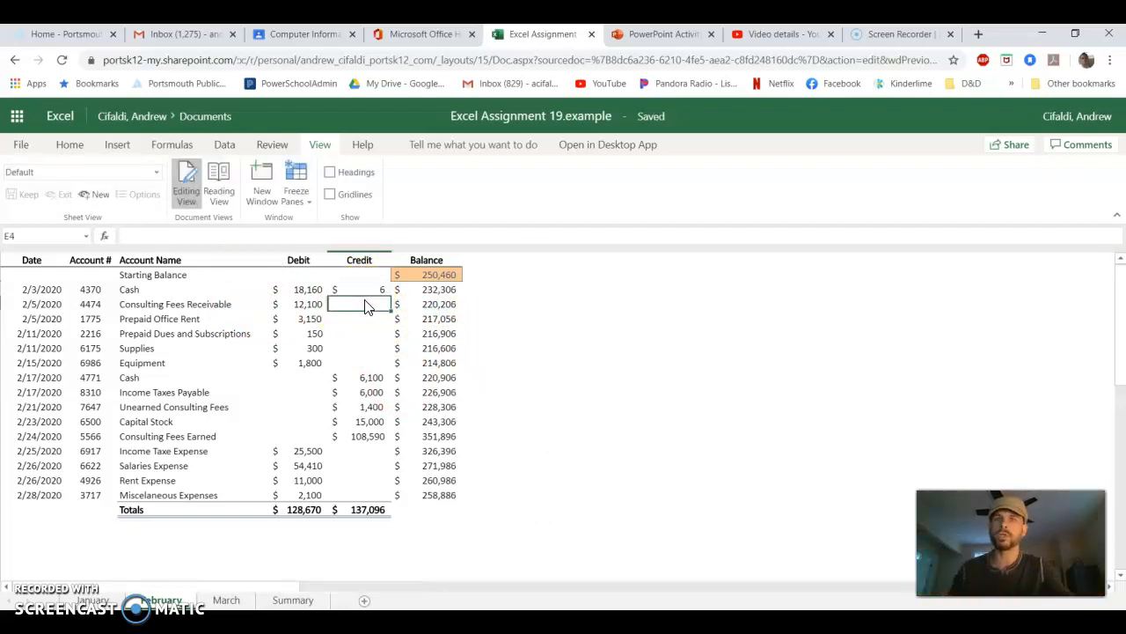
left_click(370, 293)
key("Delete")
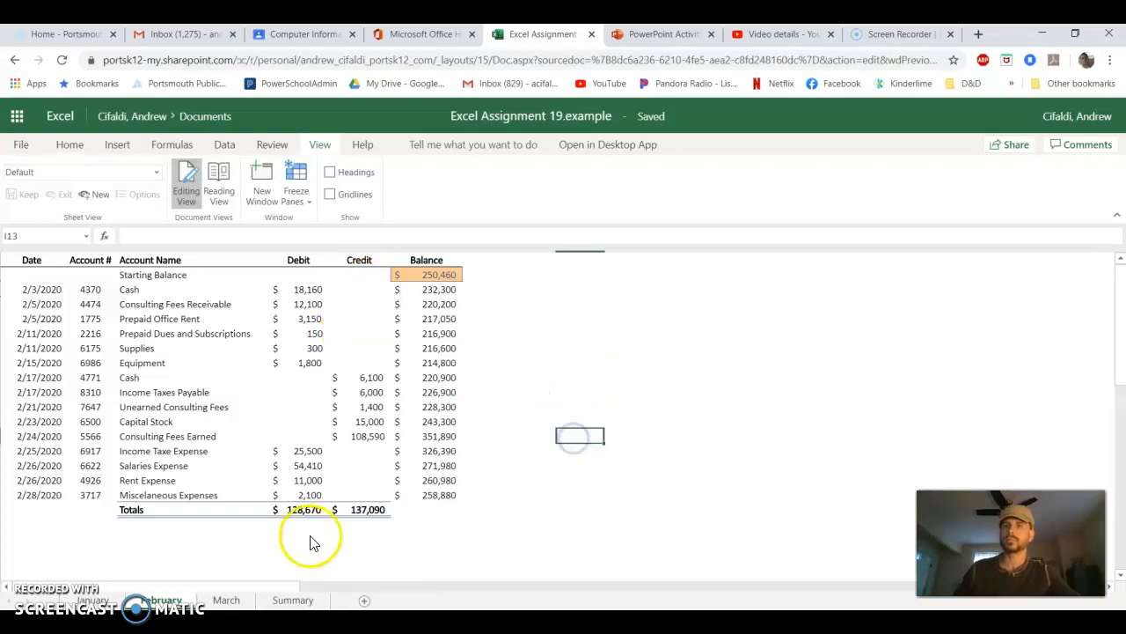
Hide the headings and gridlines on the March sheet.
left_click(226, 599)
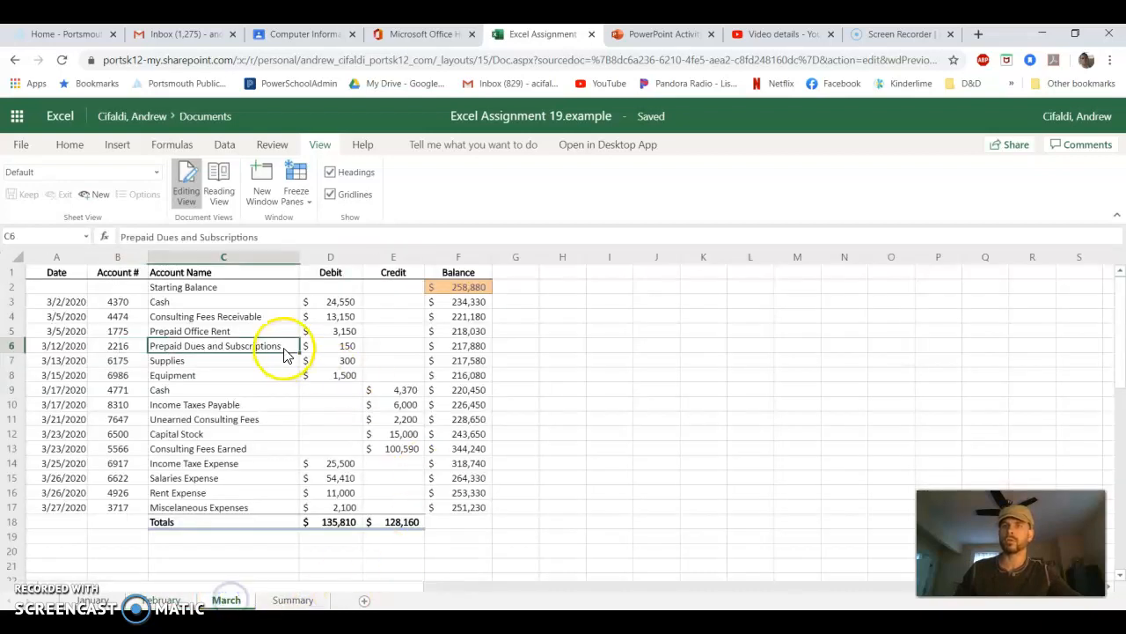
left_click(331, 172)
left_click(332, 195)
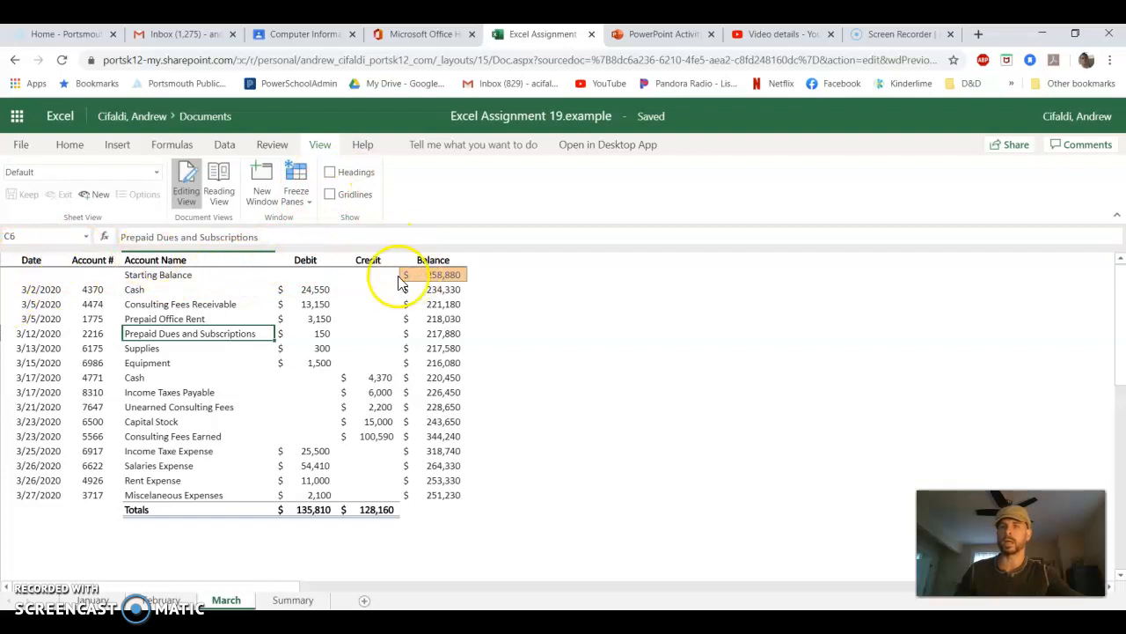
left_click(538, 495)
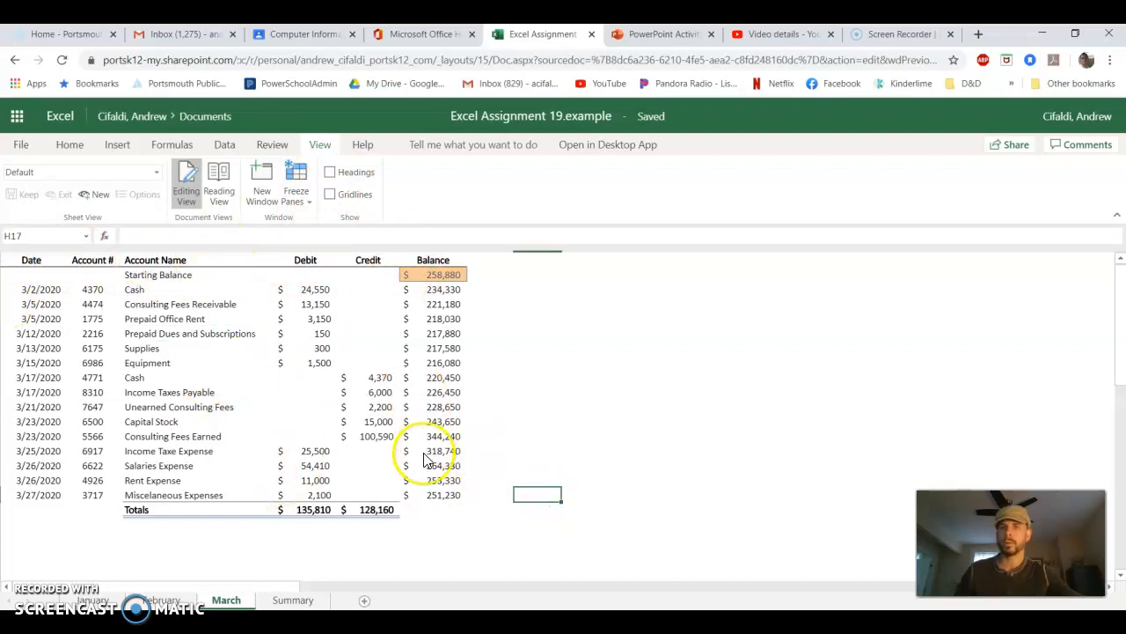
Hide the headings and gridlines on the Summary sheet.
left_click(294, 600)
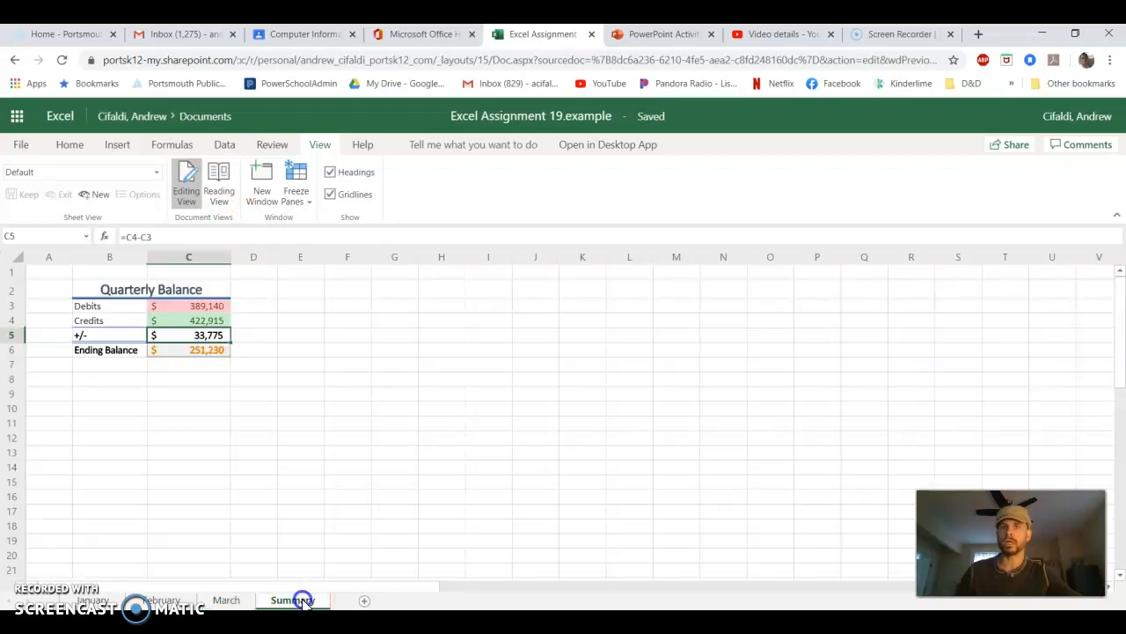
left_click(343, 180)
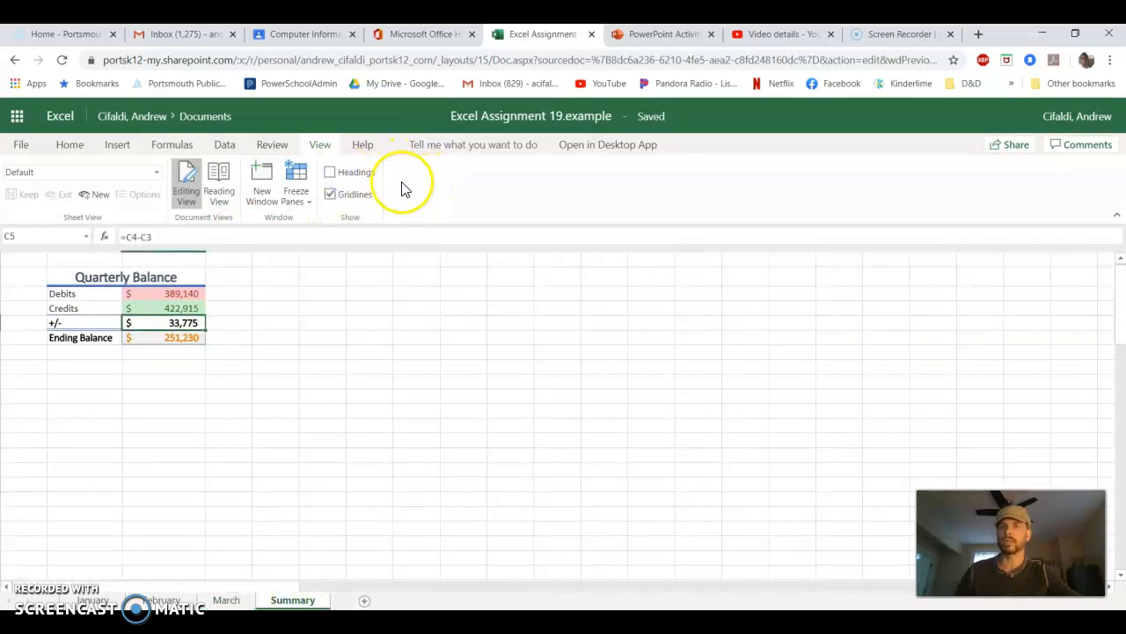
left_click(330, 196)
left_click(259, 447)
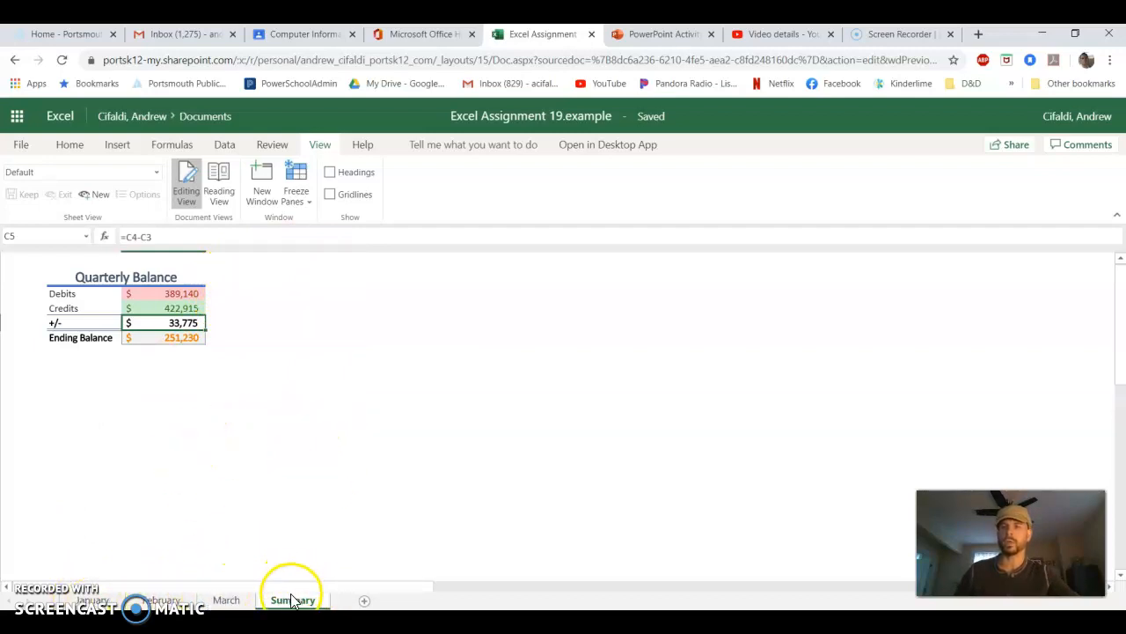
Move the Summary sheet in front of January and give its tab the blue theme color.
left_click_drag(292, 602, 92, 602)
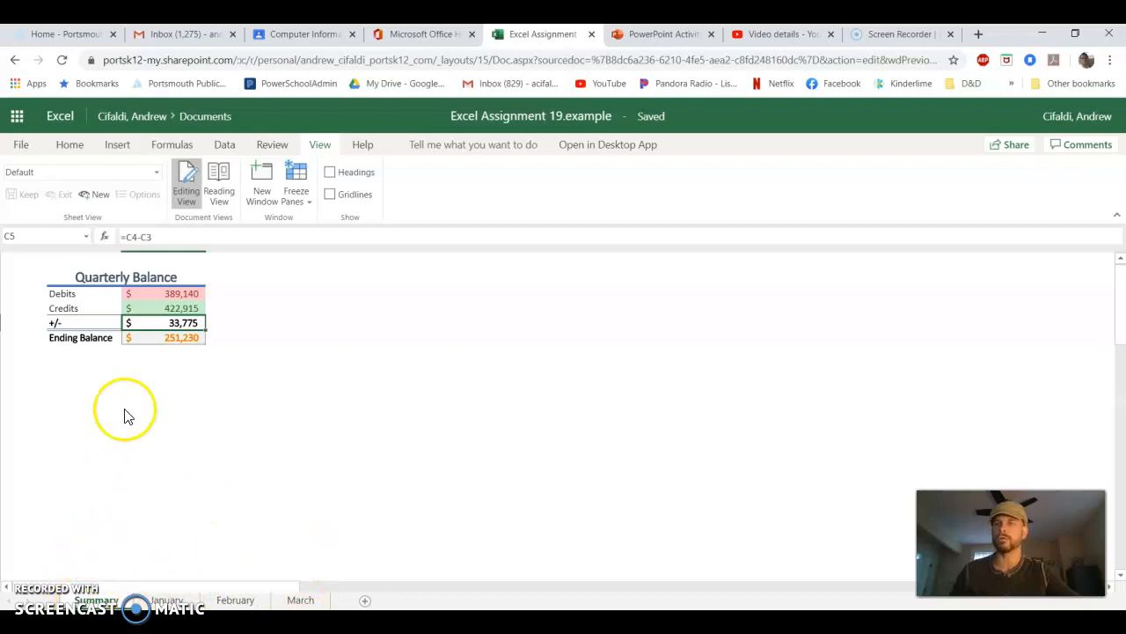
right_click(103, 599)
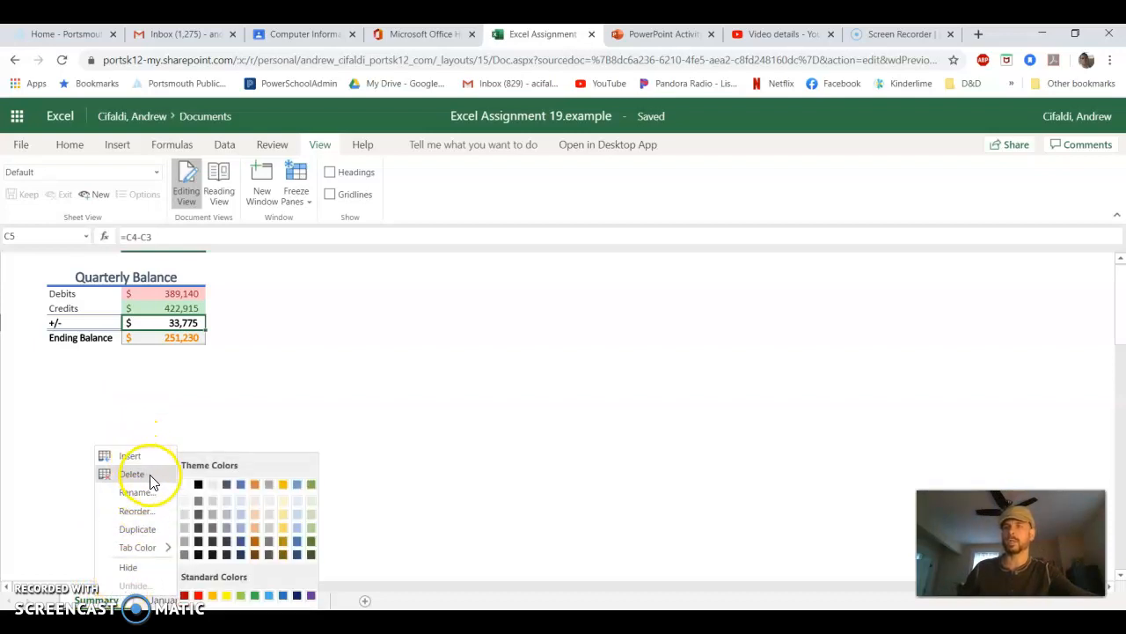
left_click(298, 484)
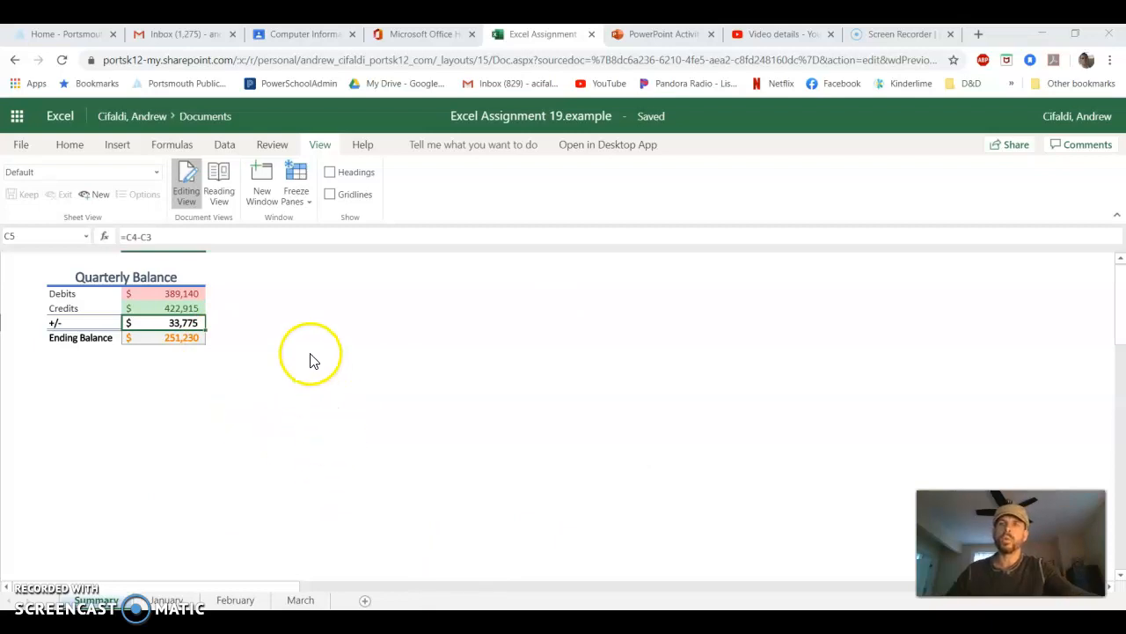
Select cell B8 below the Quarterly Balance table and show the Summary sheet's headings and gridlines again.
left_click(125, 148)
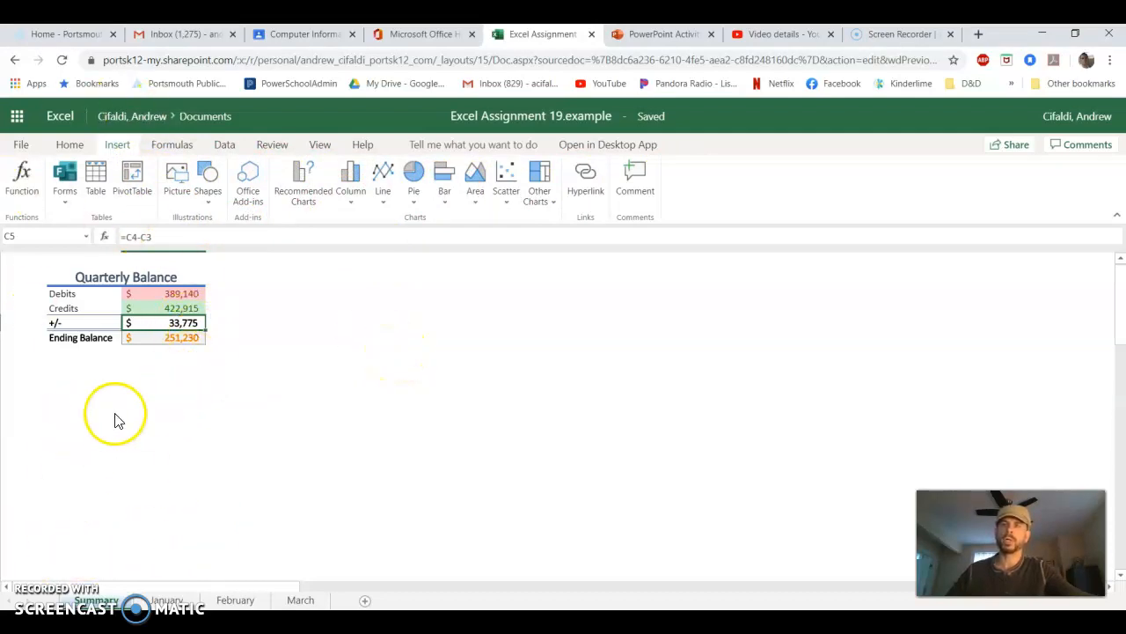
left_click(67, 370)
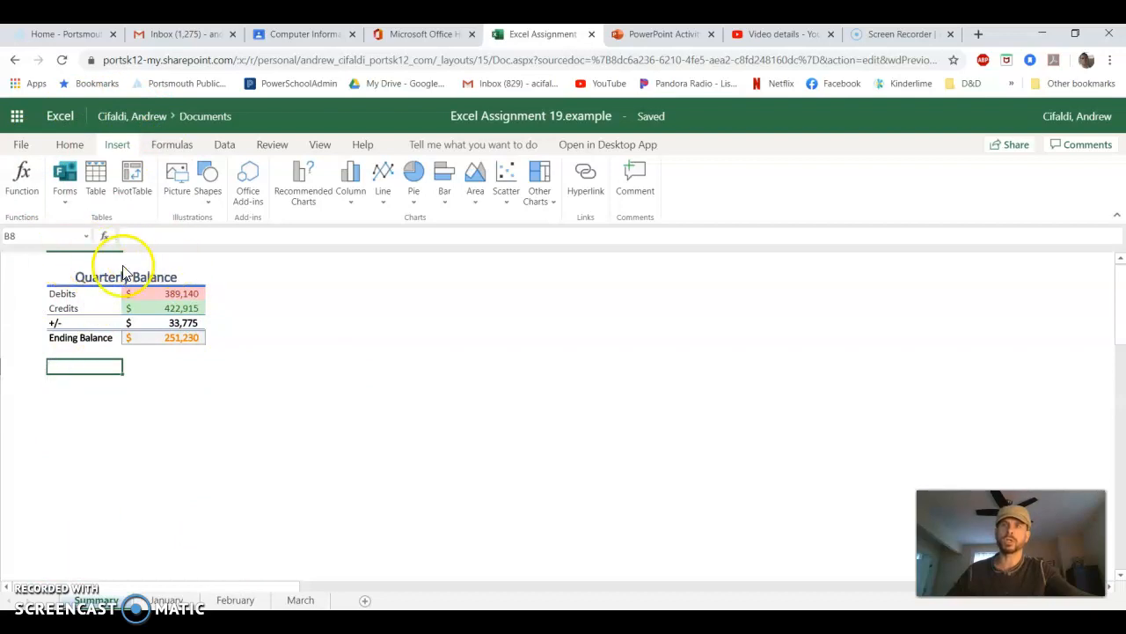
left_click_drag(56, 257, 181, 260)
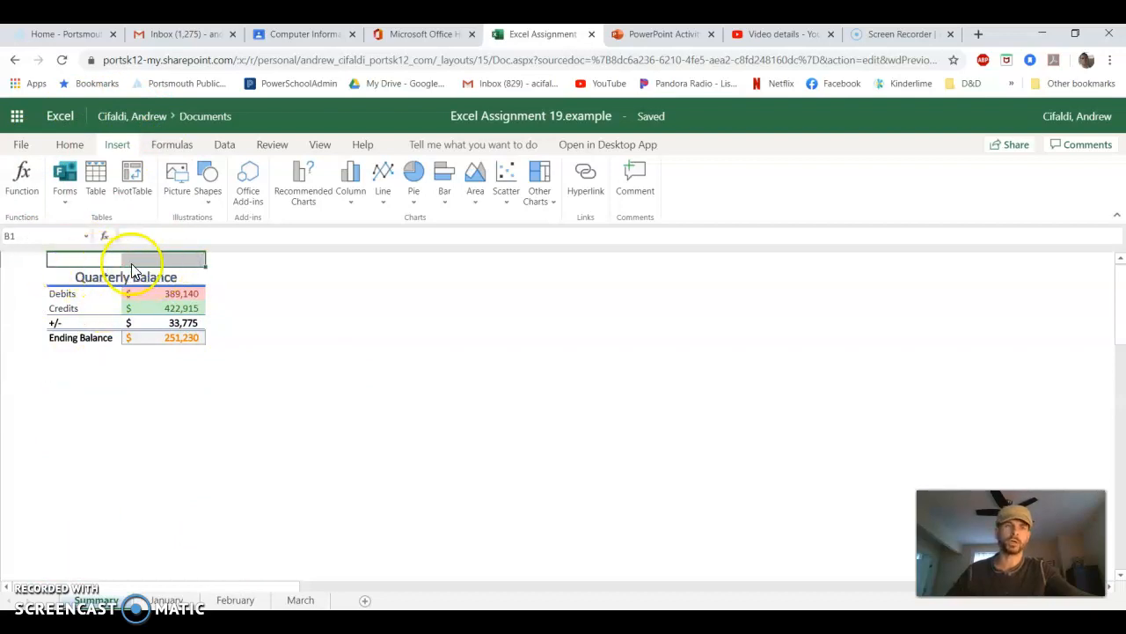
left_click(79, 373)
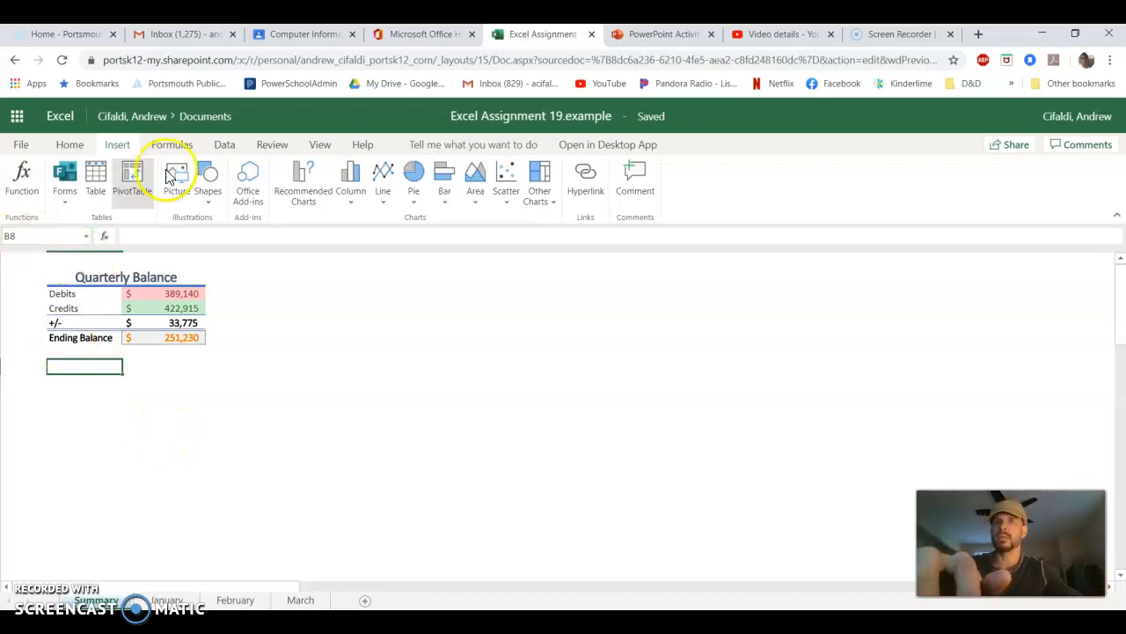
left_click(364, 146)
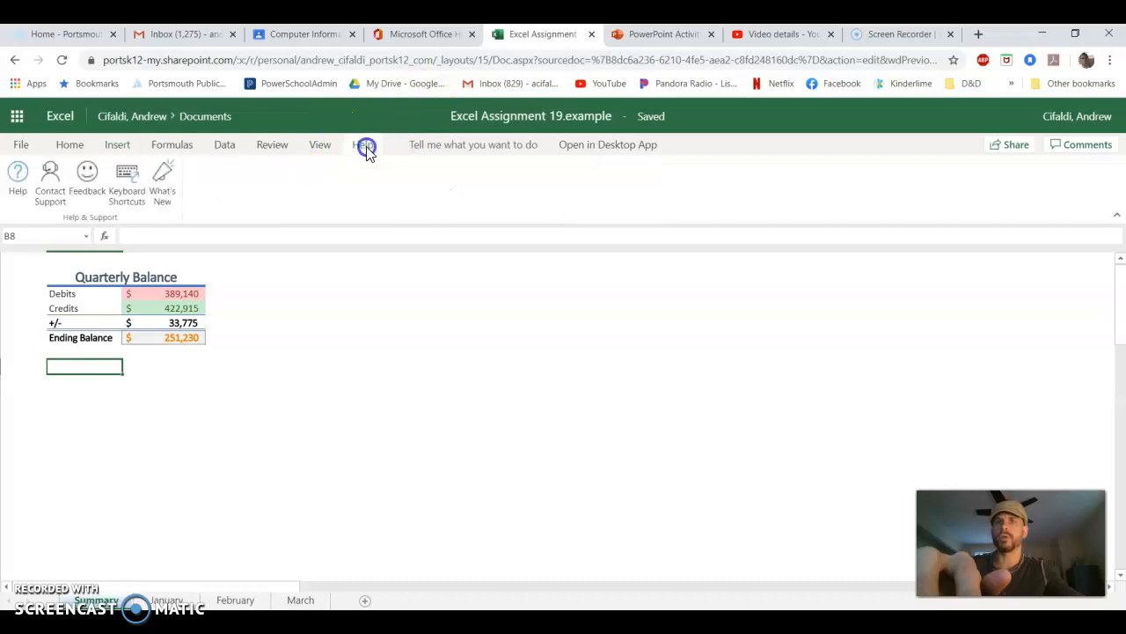
left_click(320, 146)
left_click(326, 169)
left_click(330, 195)
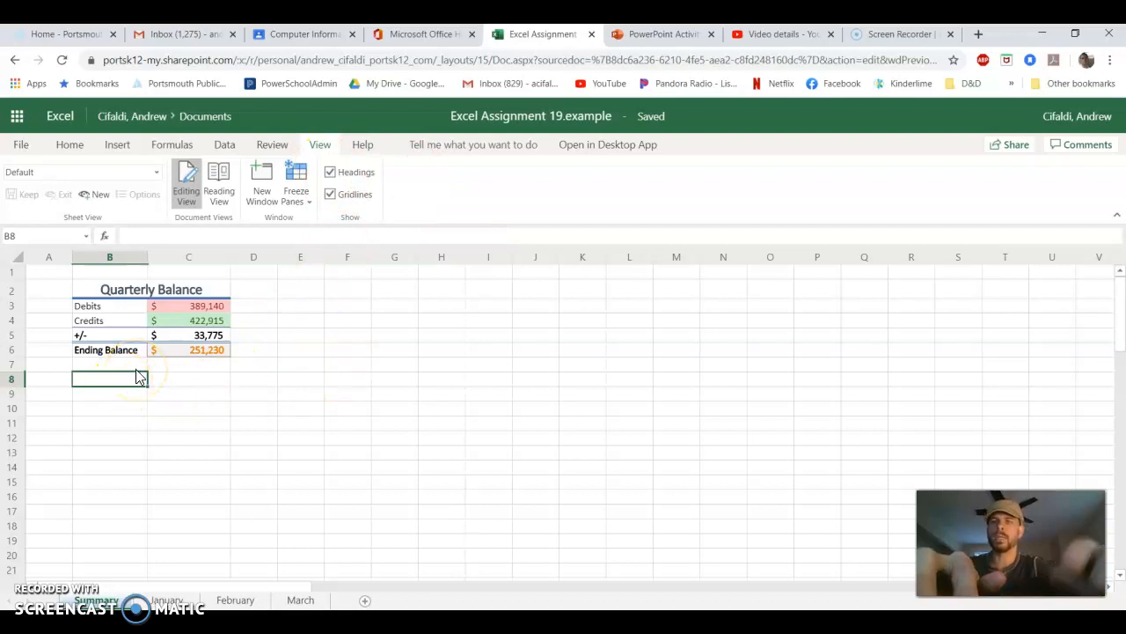
Enter "Prepared By:" in cell B8 and "Student Name" in cell C8 of the Summary sheet.
type("Prepared By:")
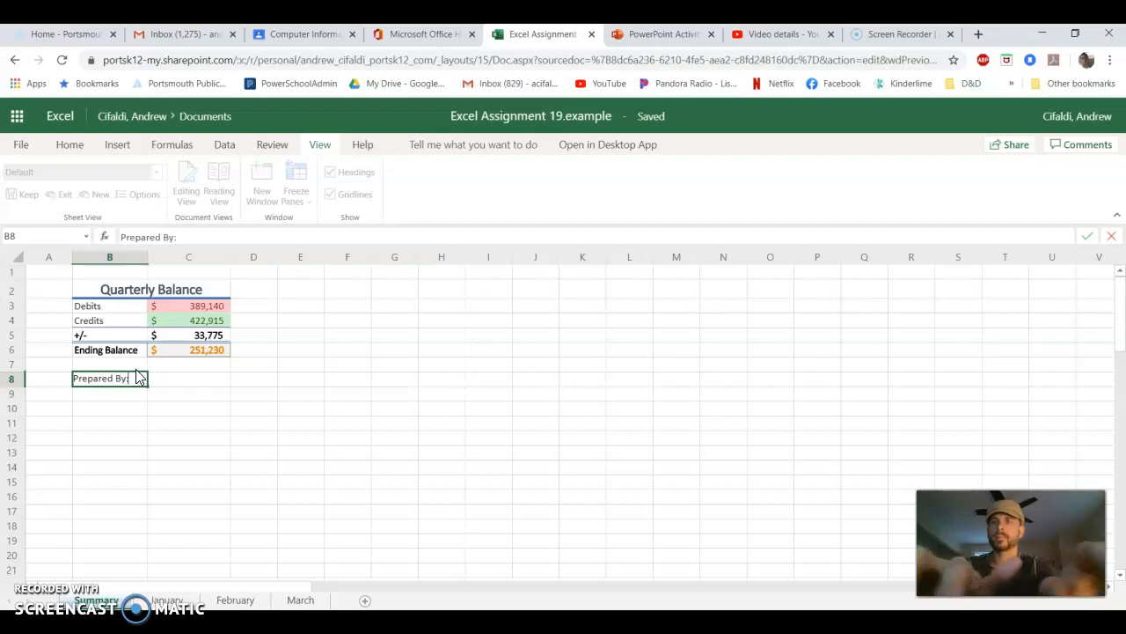
key("Tab")
type("S")
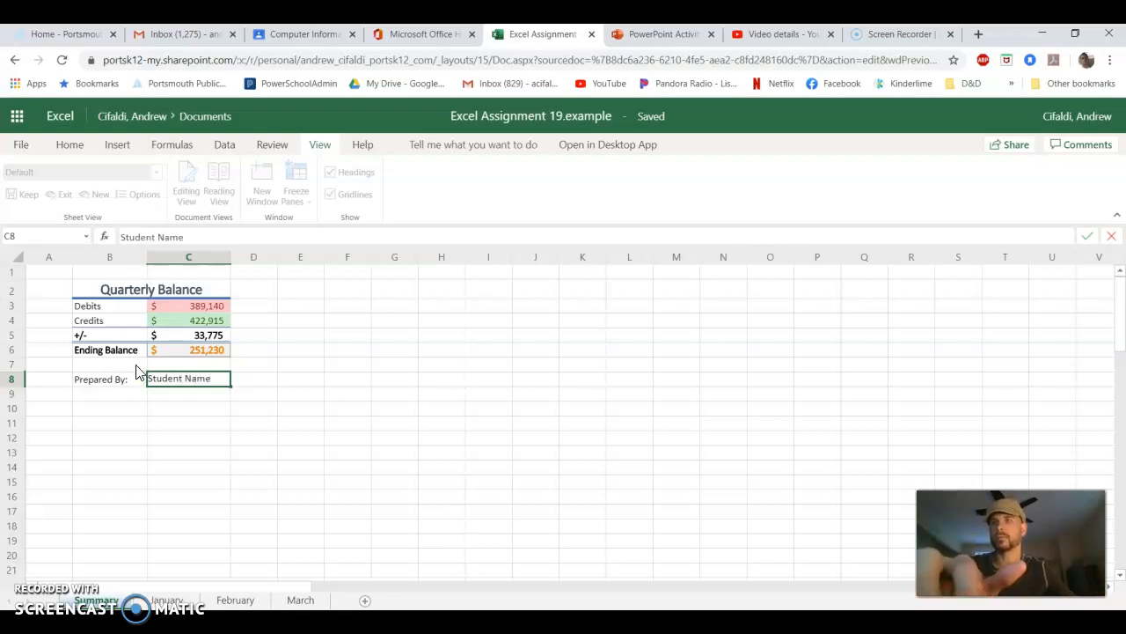
Format the "Prepared By:" label in cell B8 as bold and italic.
left_click(132, 378)
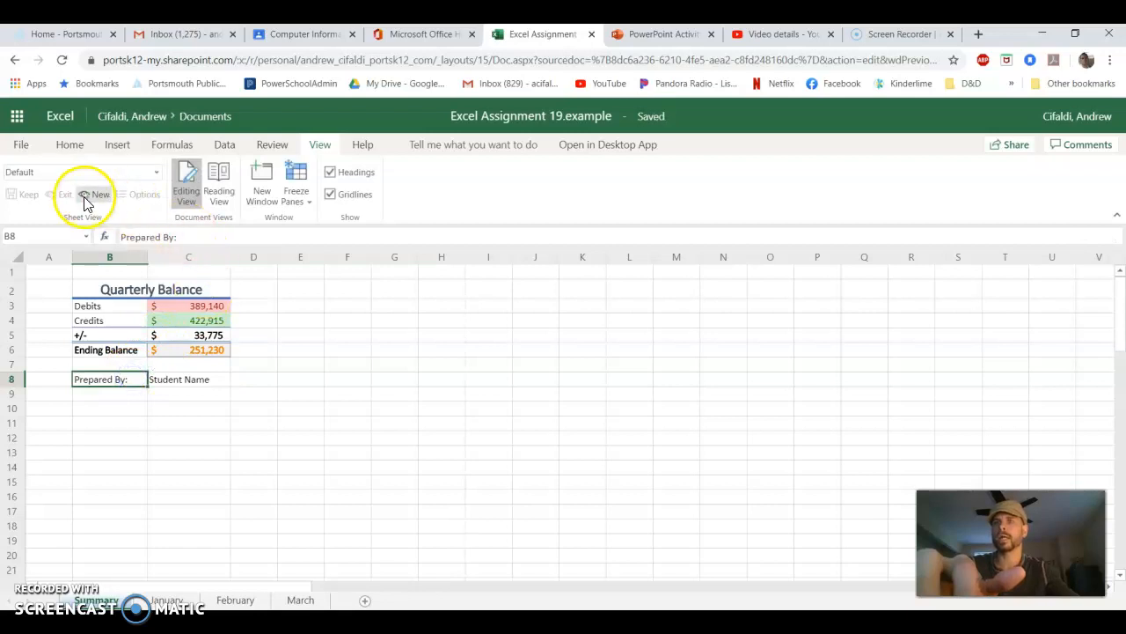
key("ctrl+b")
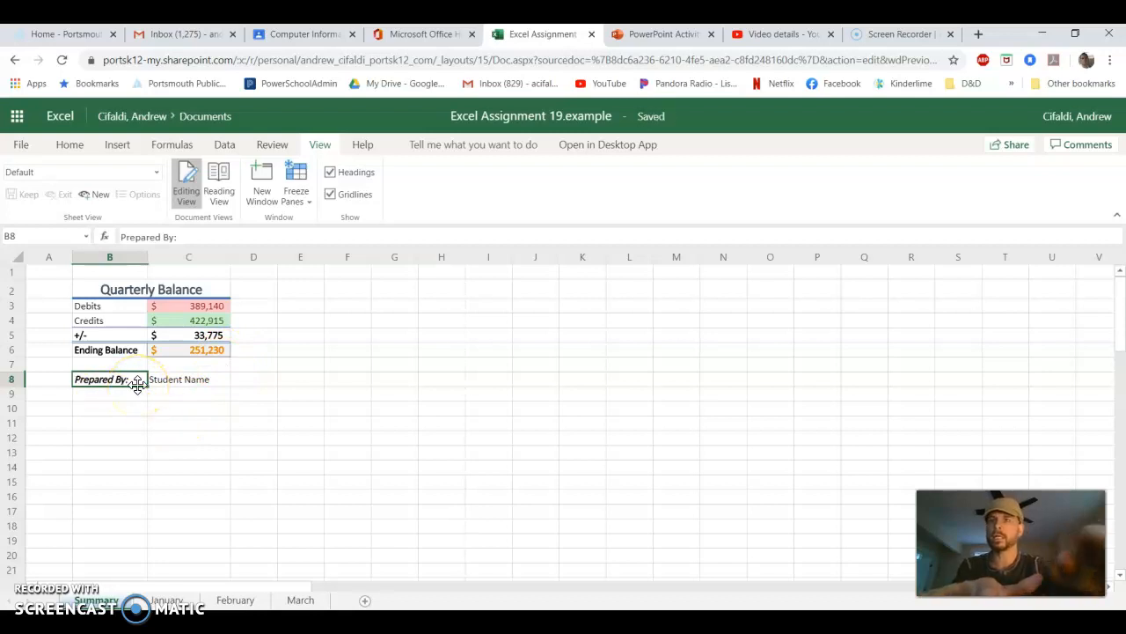
key("ctrl+i")
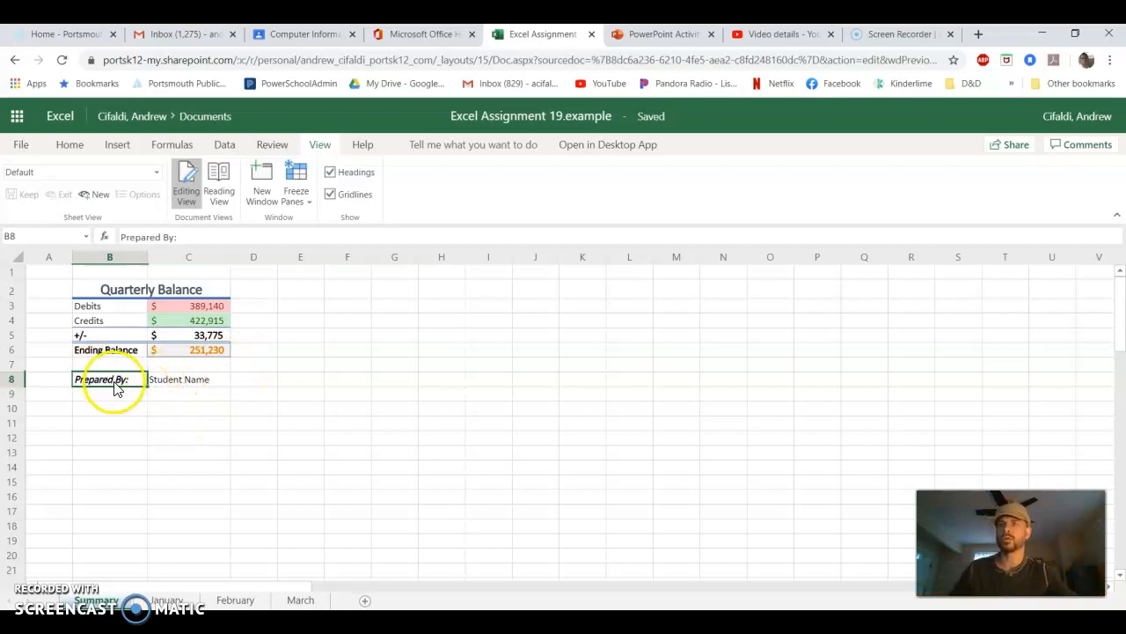
left_click(201, 380)
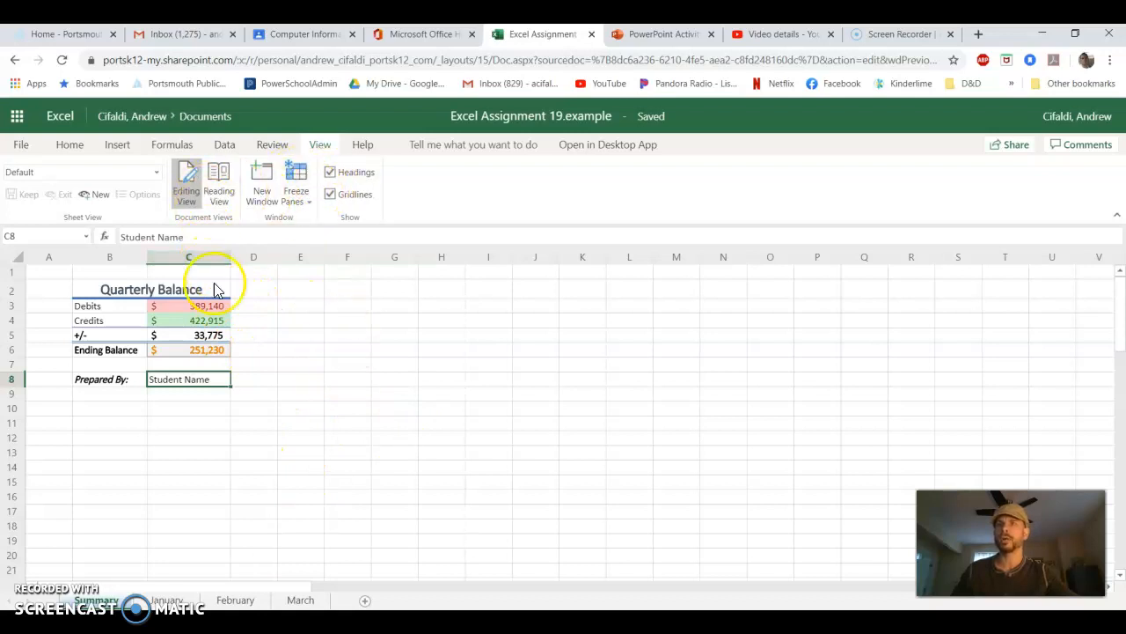
Select cell C5 and hide the Summary sheet's headings and gridlines.
left_click(219, 343)
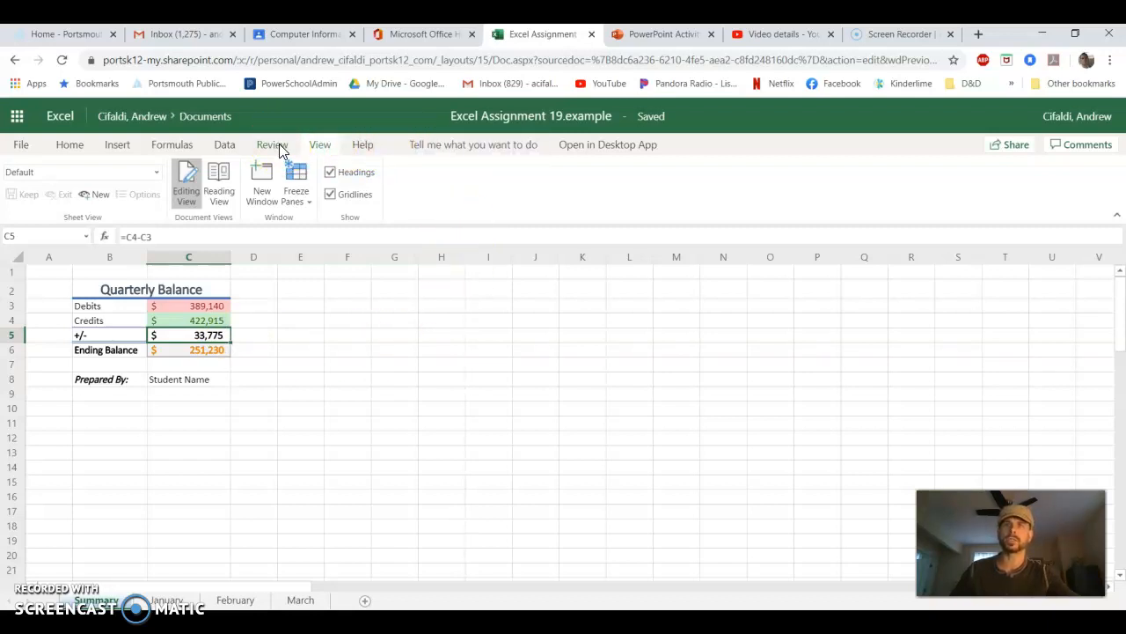
left_click(341, 179)
left_click(331, 173)
left_click(331, 193)
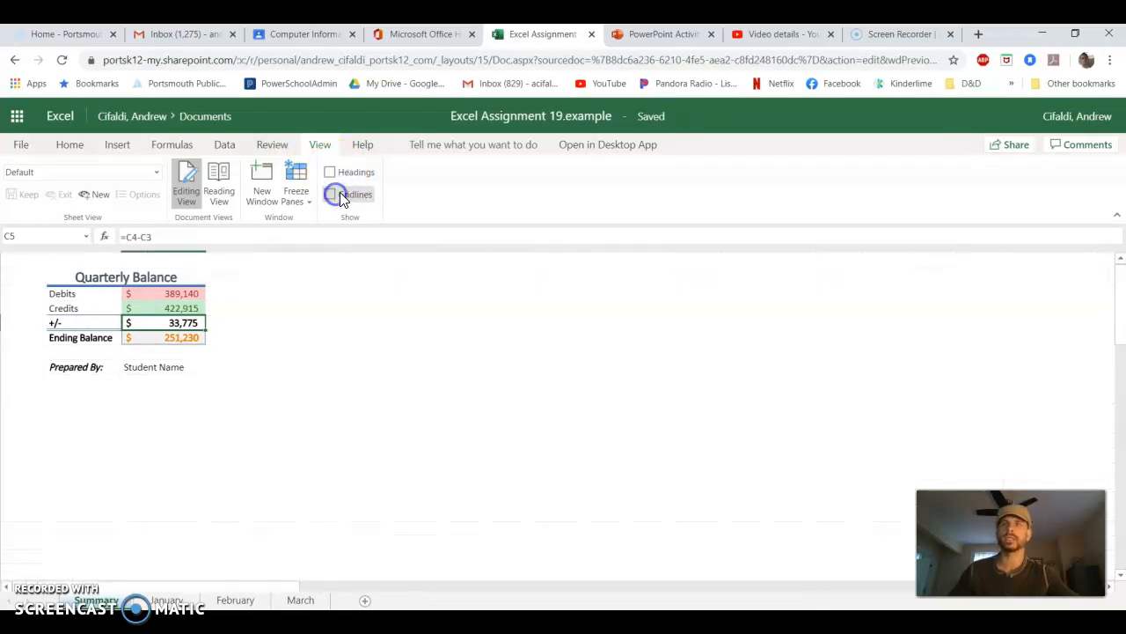
Add the comment "Healthy 1st Quarter Growth!" to the +/- value in cell C5 and post it.
left_click(278, 144)
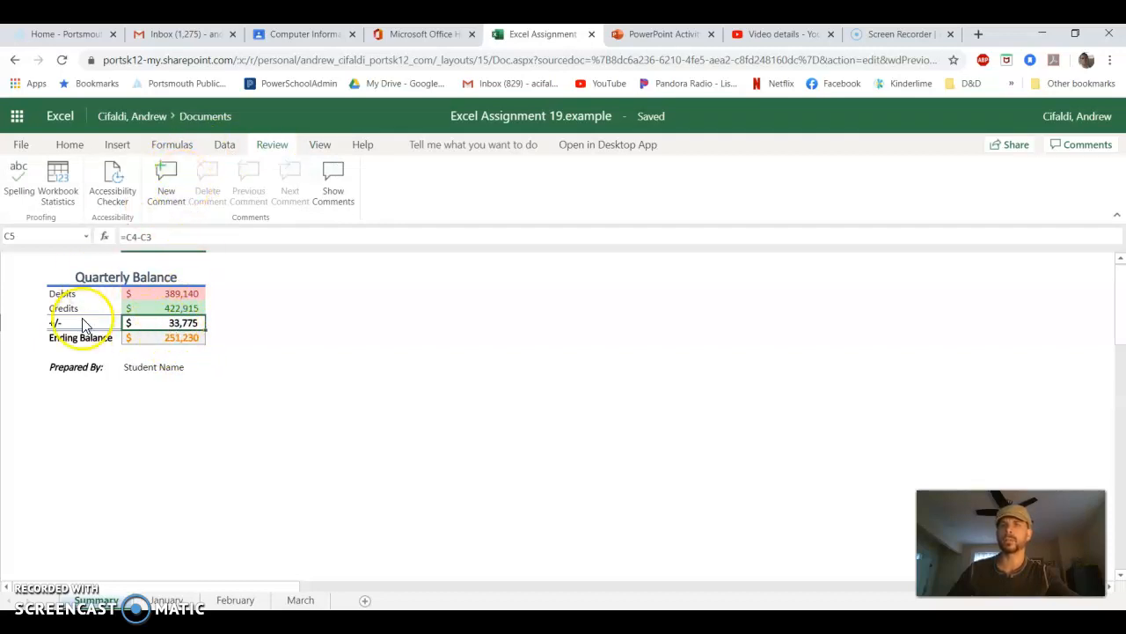
left_click(175, 325)
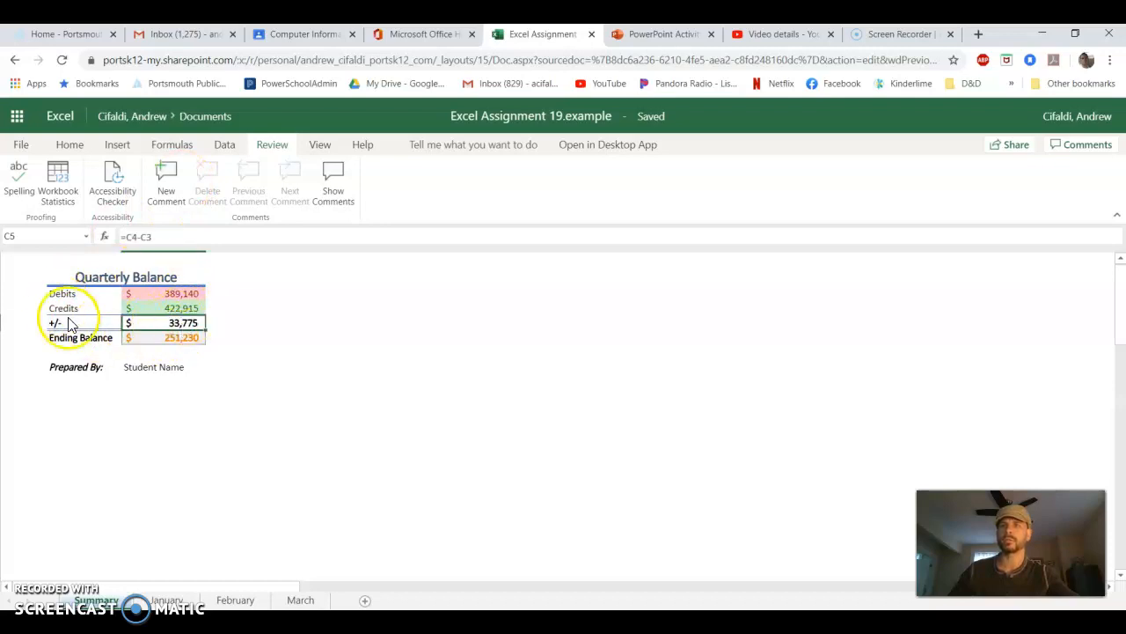
left_click(166, 182)
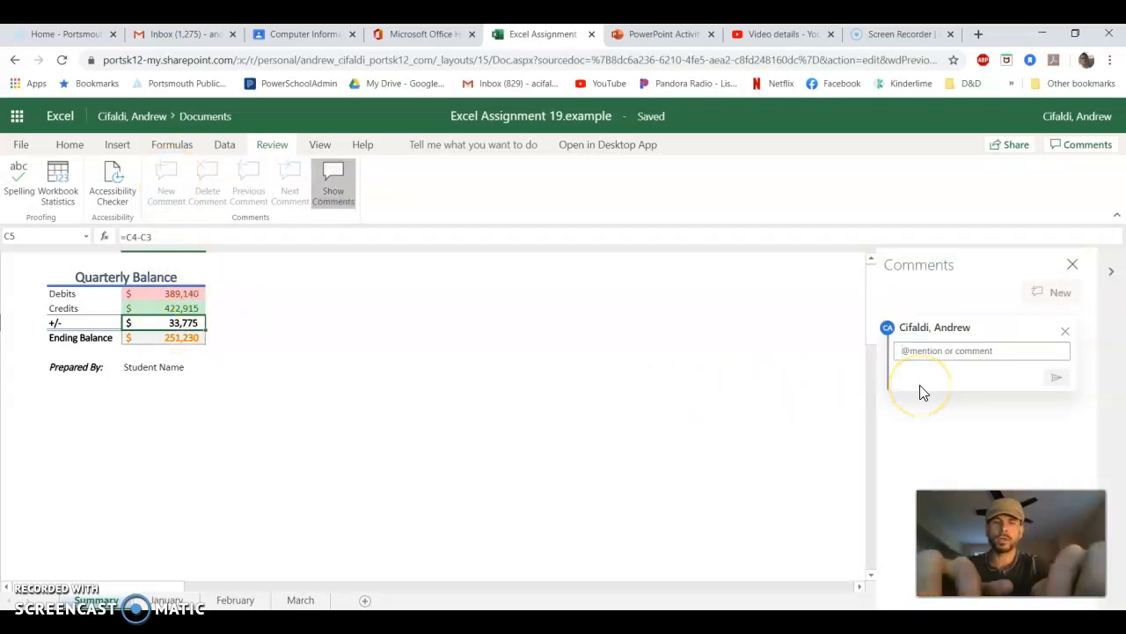
type("Health")
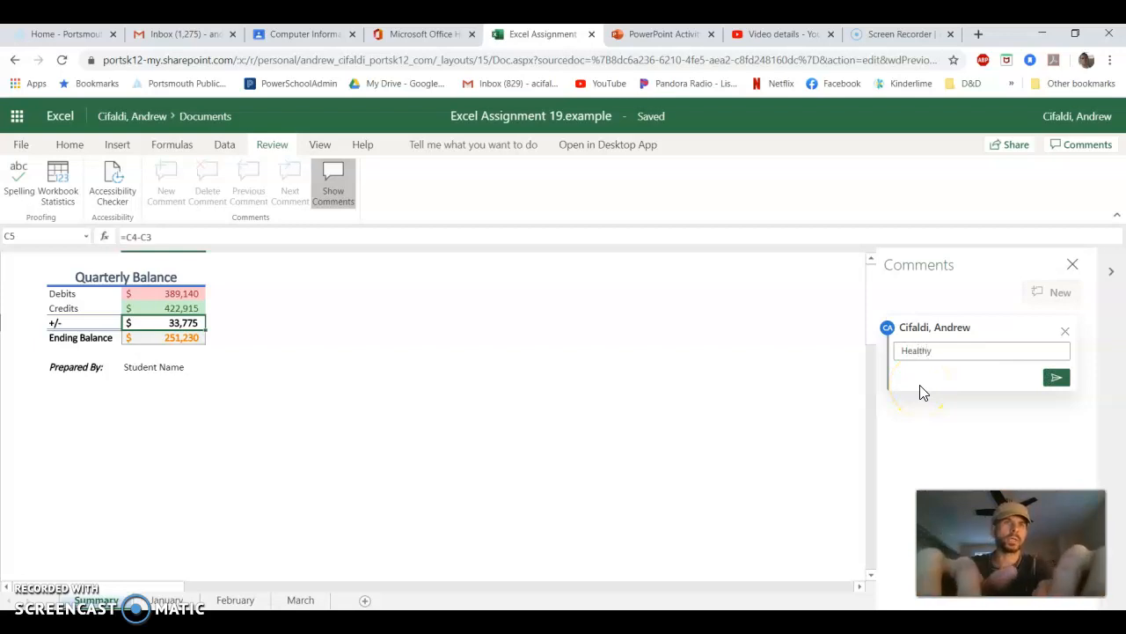
type("y 1st Quarter Growth!")
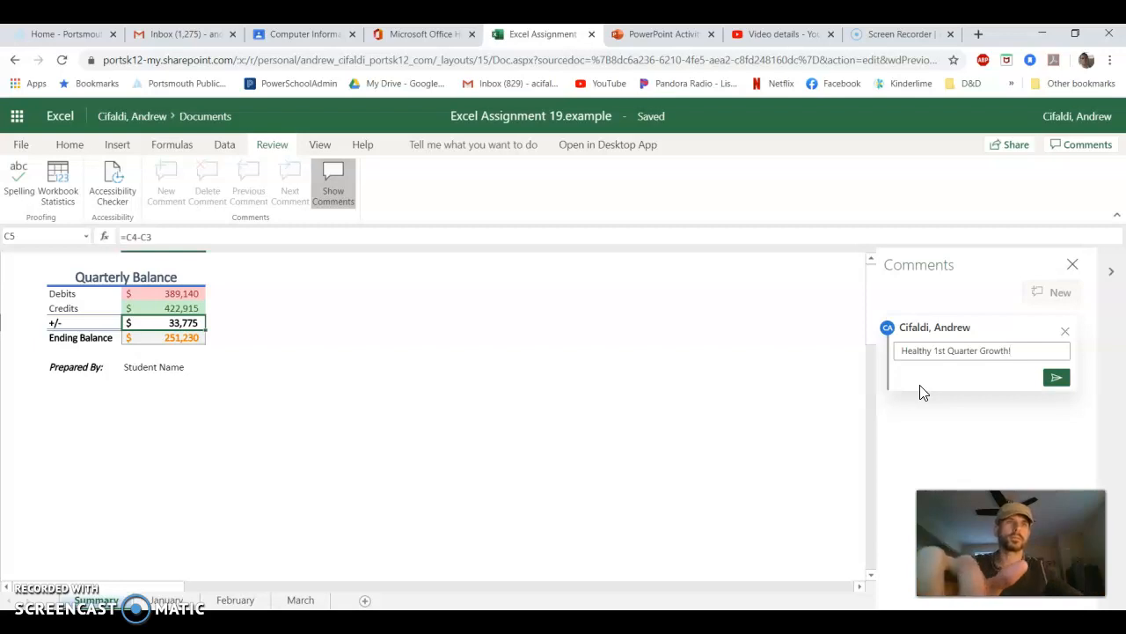
left_click(1057, 380)
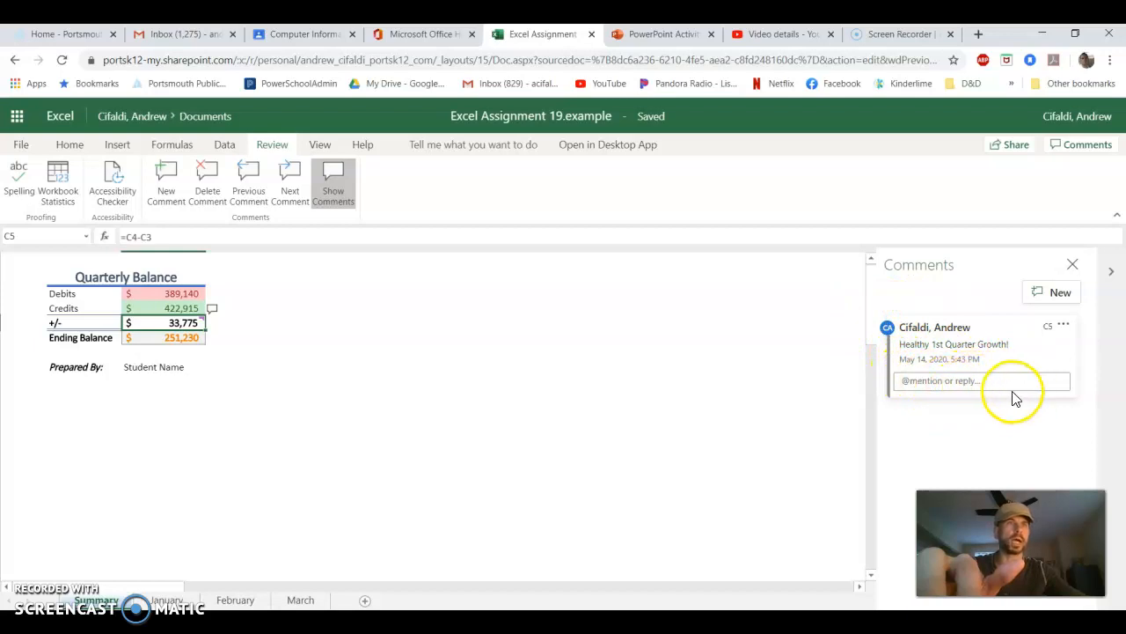
View the options of the comment on C5, and check the Workbook Statistics.
left_click(1064, 324)
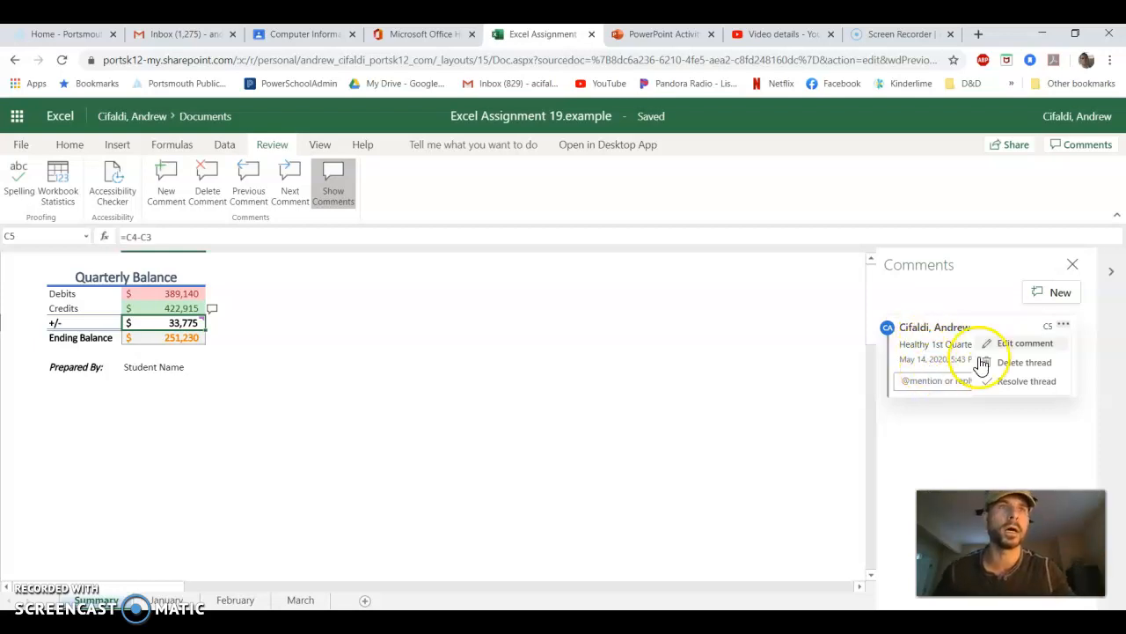
left_click(1074, 266)
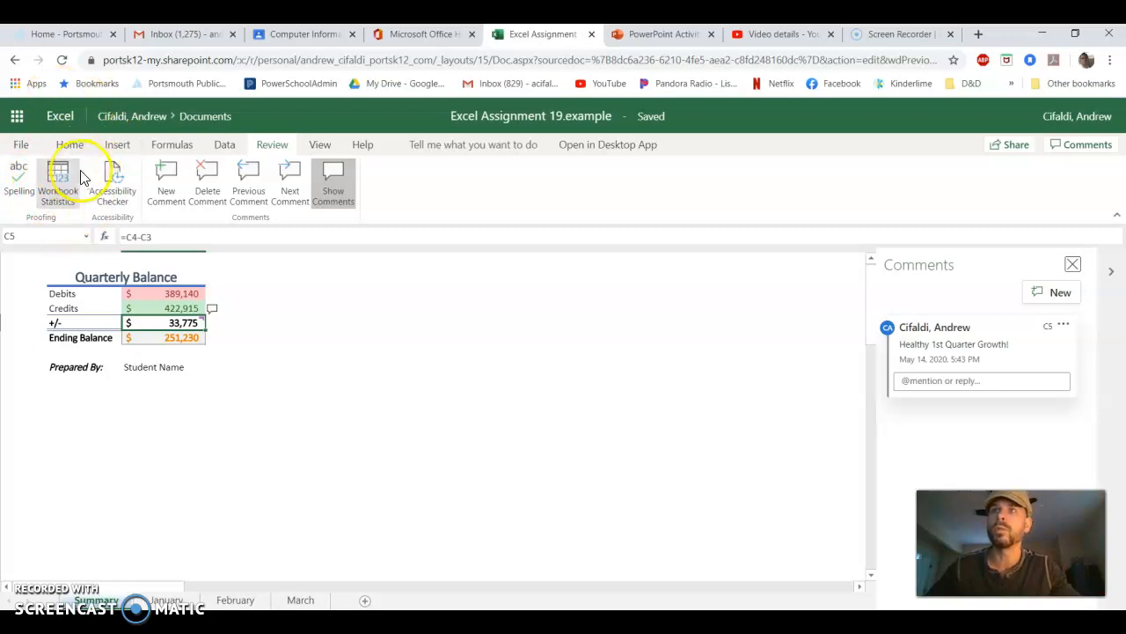
left_click(58, 176)
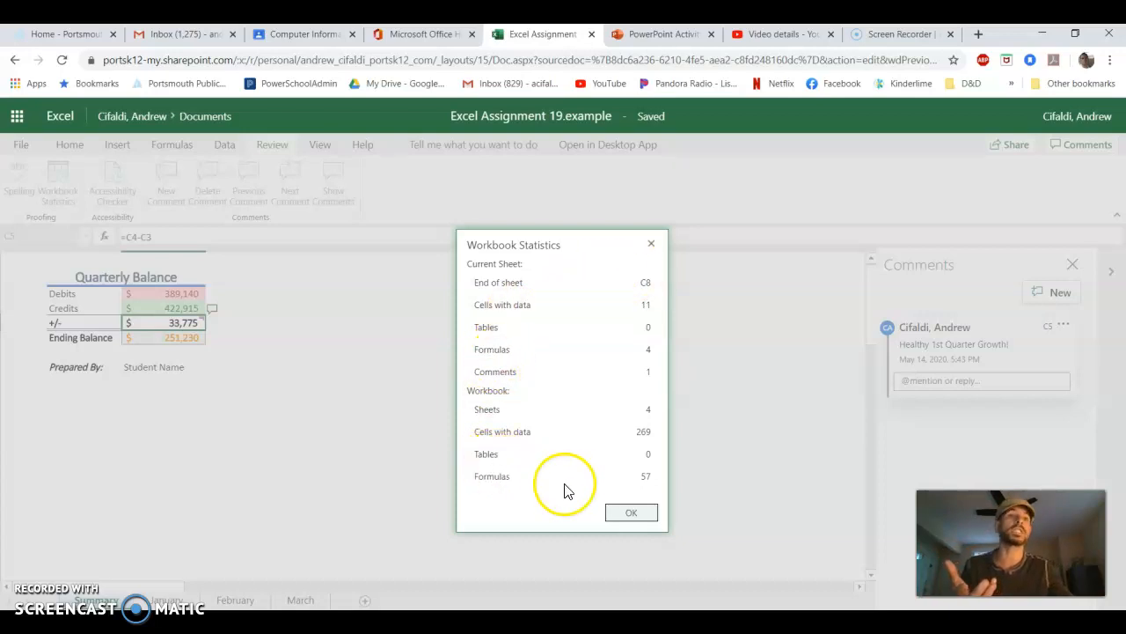
left_click(630, 516)
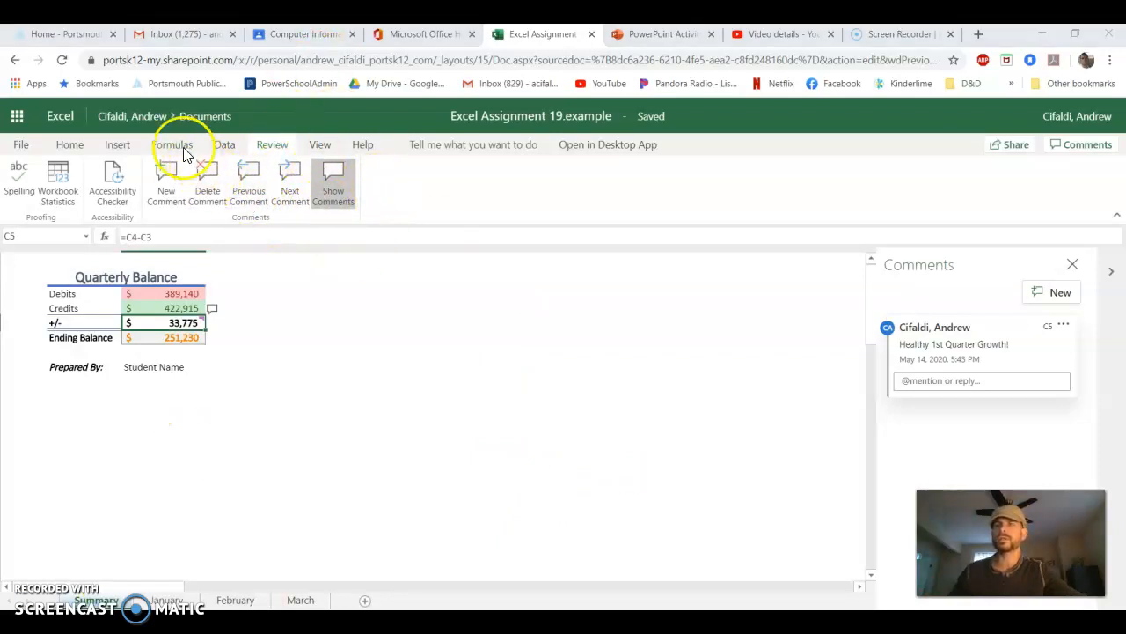
Insert an 8-point explosion shape from Stars and Banners on the Summary sheet and enlarge it.
left_click(121, 146)
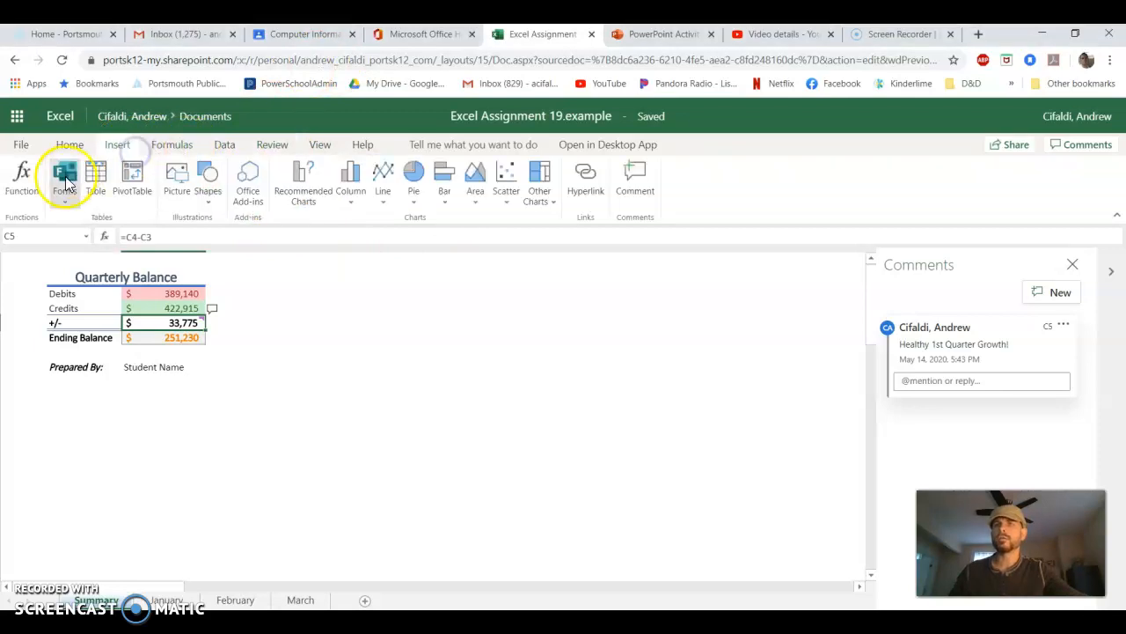
left_click(177, 177)
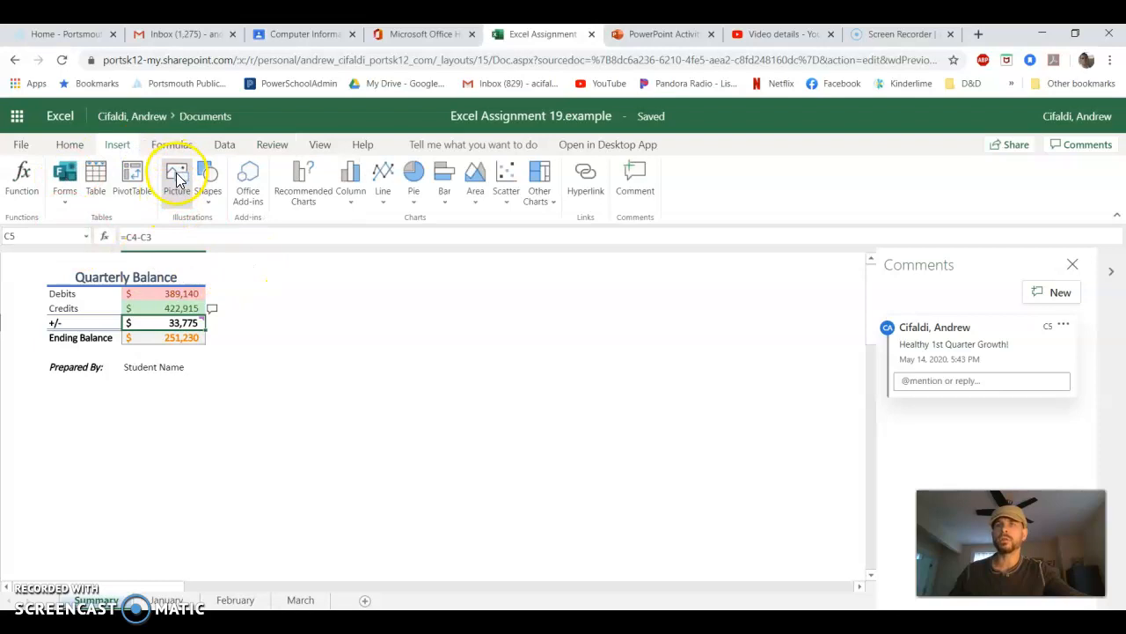
left_click(215, 181)
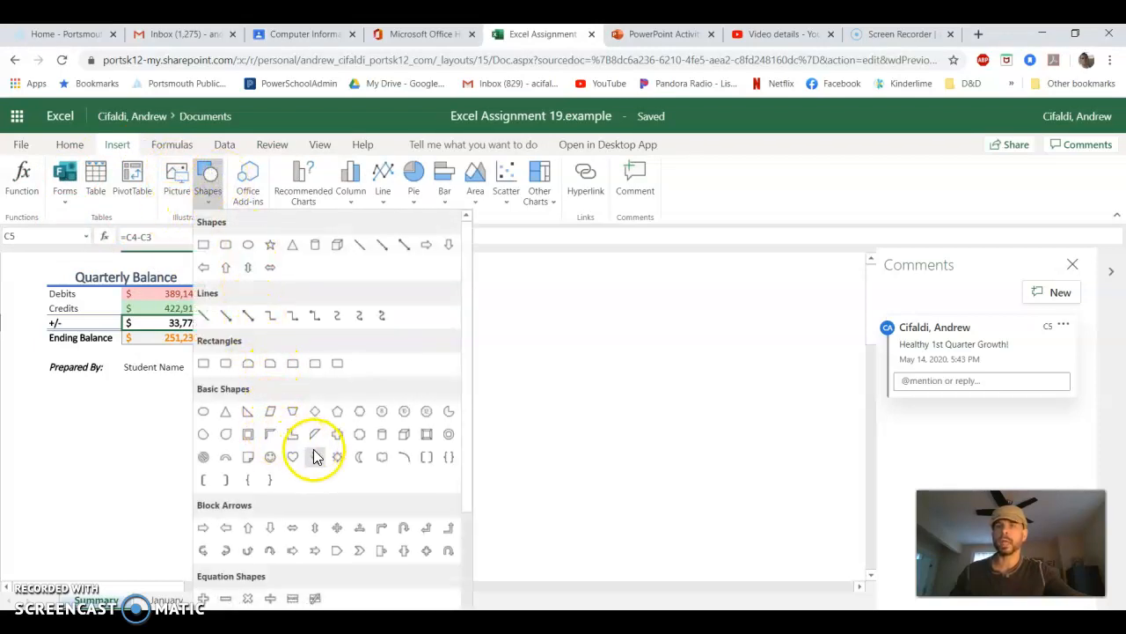
scroll(321, 489, "down", 1)
scroll(319, 514, "down", 1)
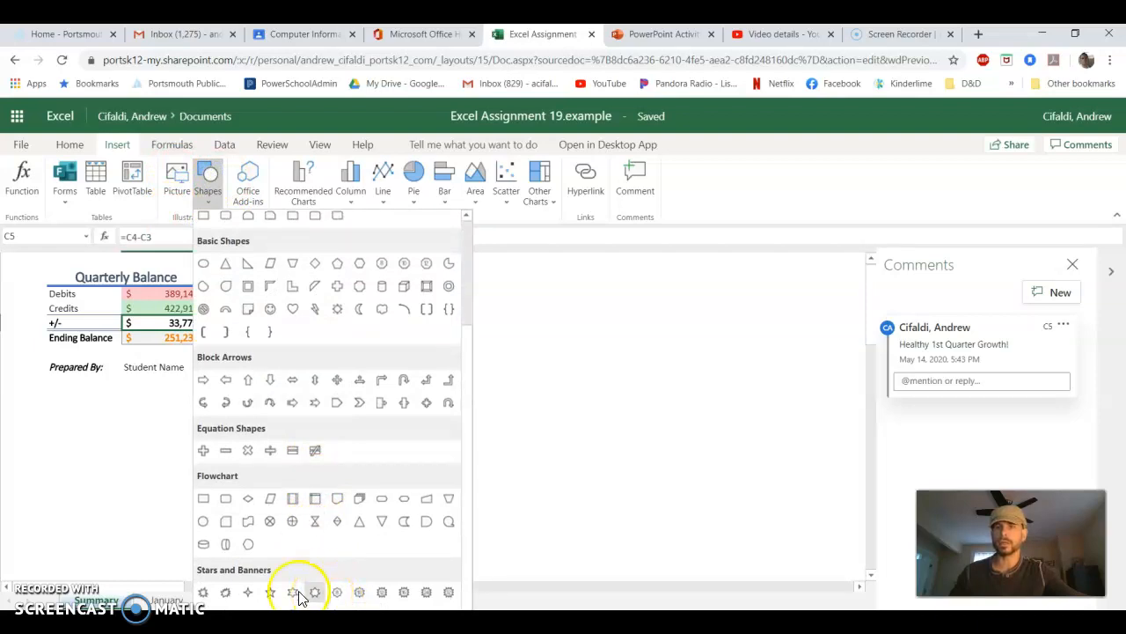
left_click(202, 593)
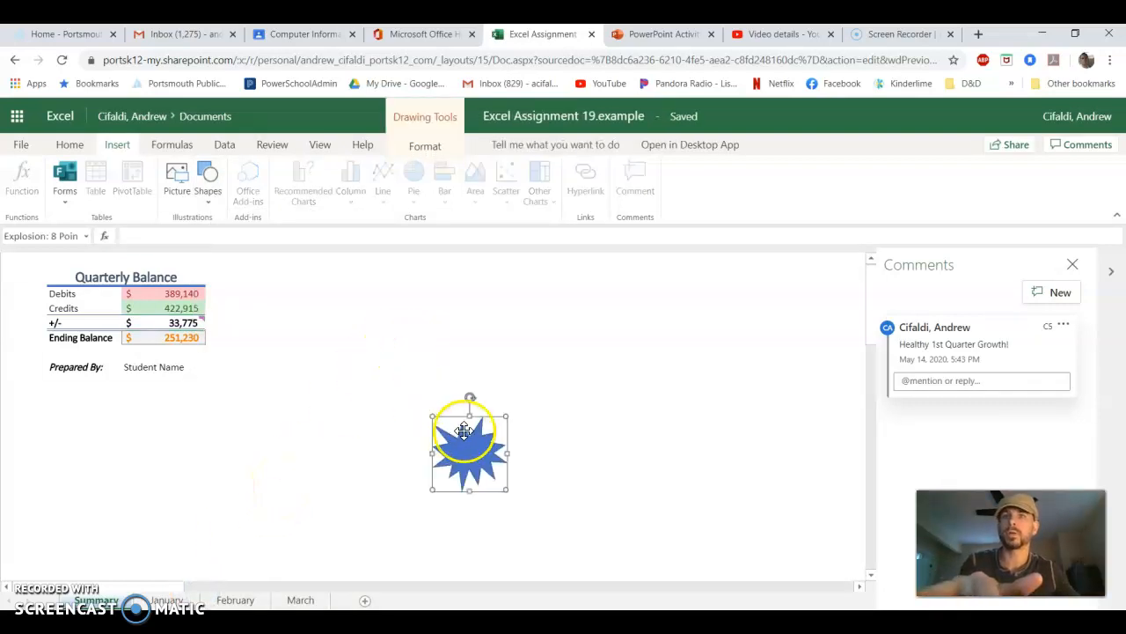
left_click_drag(432, 414, 328, 391)
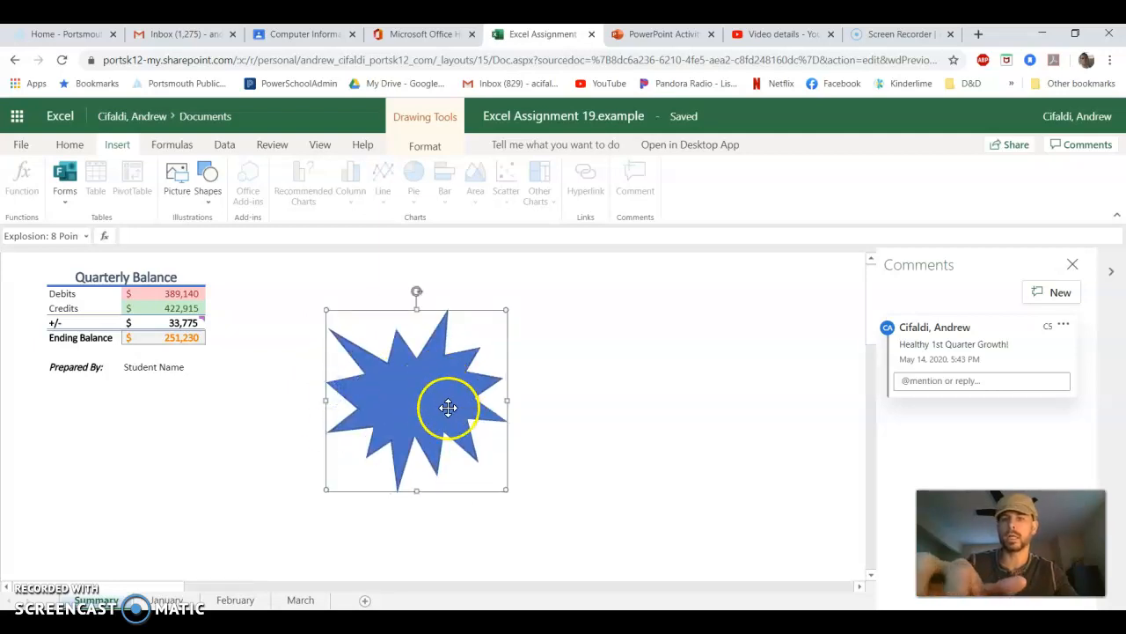
Check the explosion shape's formatting options and move the shape right beside the Quarterly Balance table.
left_click(425, 146)
left_click(41, 201)
left_click(37, 194)
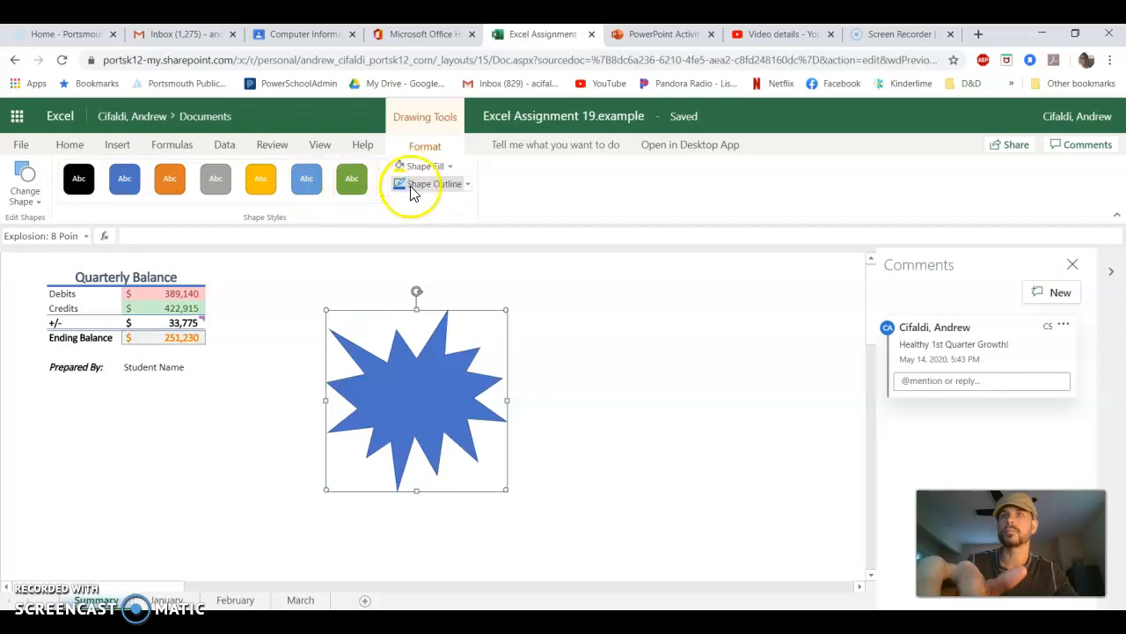
right_click(420, 399)
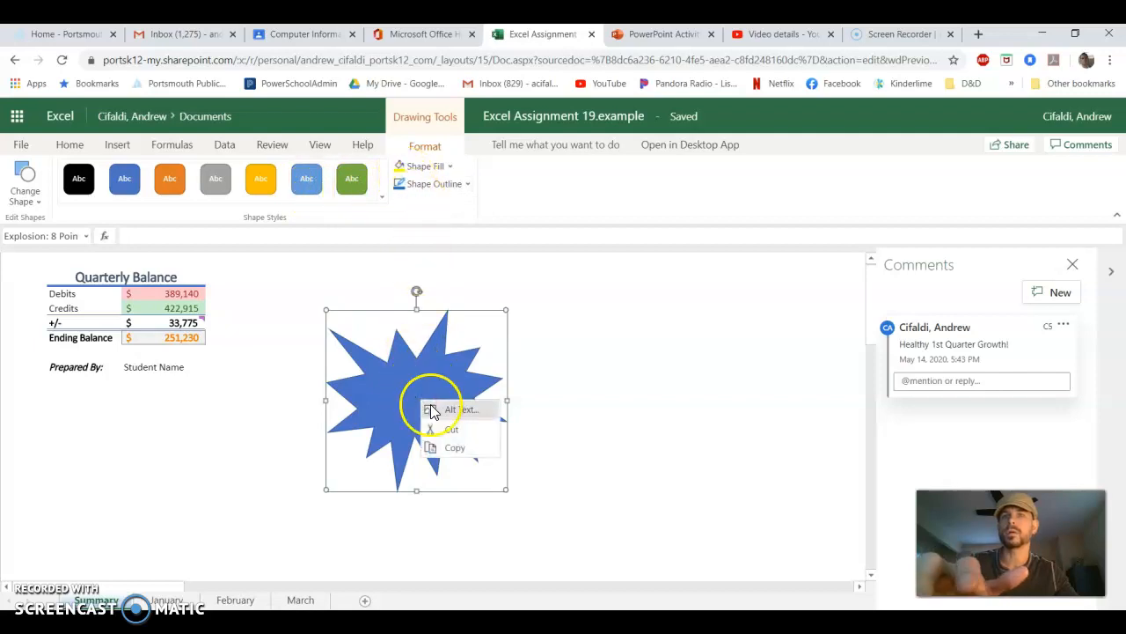
left_click(391, 388)
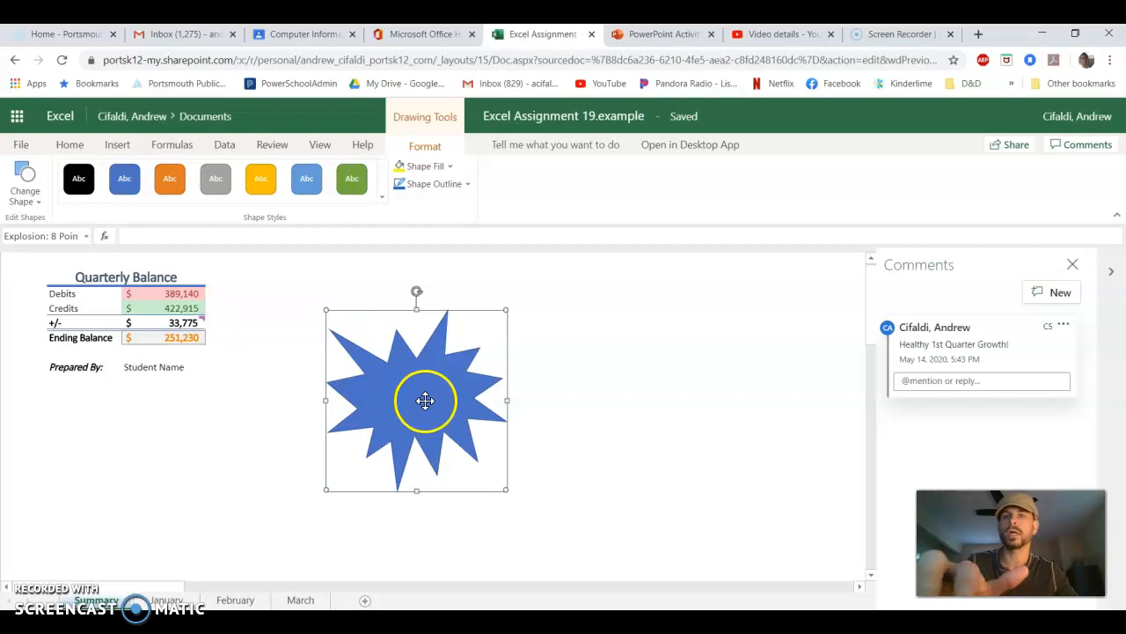
left_click_drag(379, 309, 280, 249)
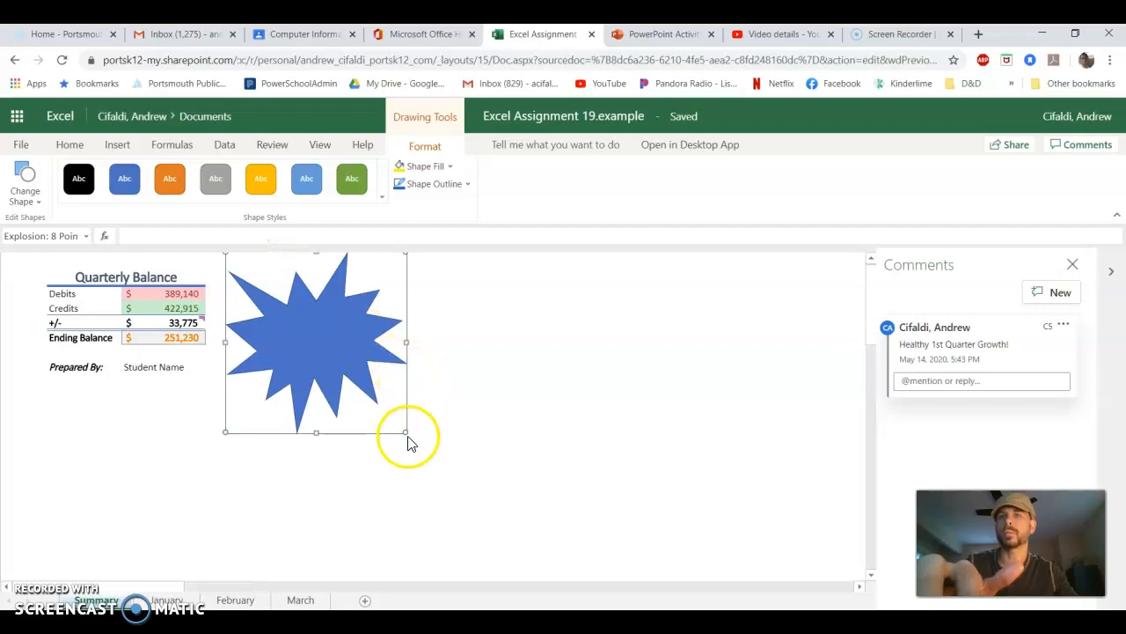
Apply the Subtle Effect - Blue, Accent 5 shape style to the explosion shape.
left_click(384, 197)
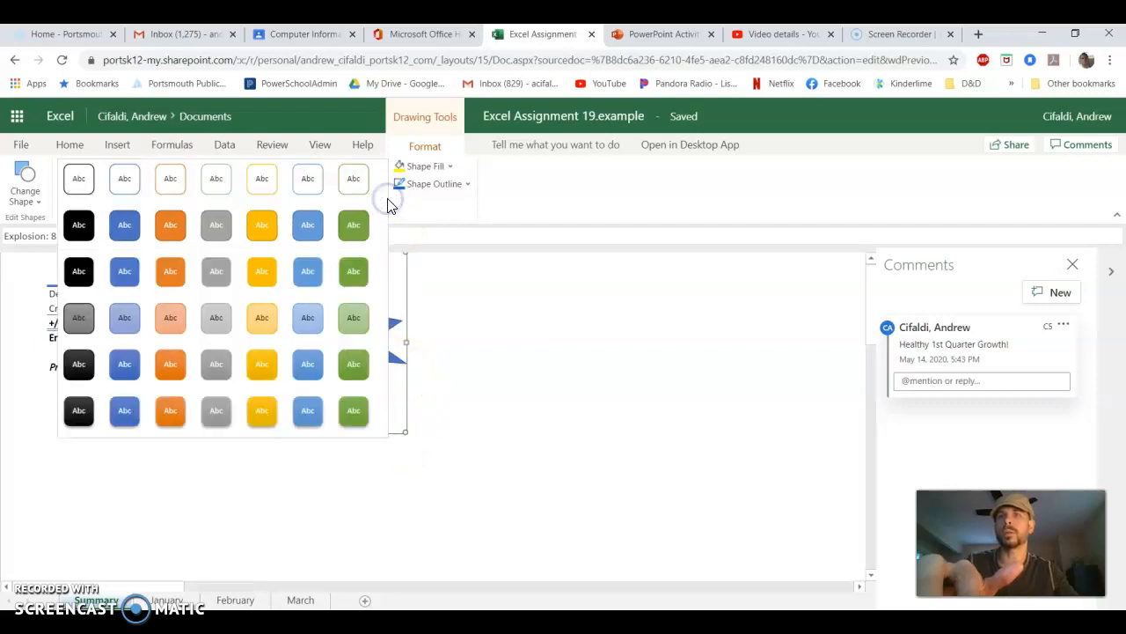
left_click(313, 326)
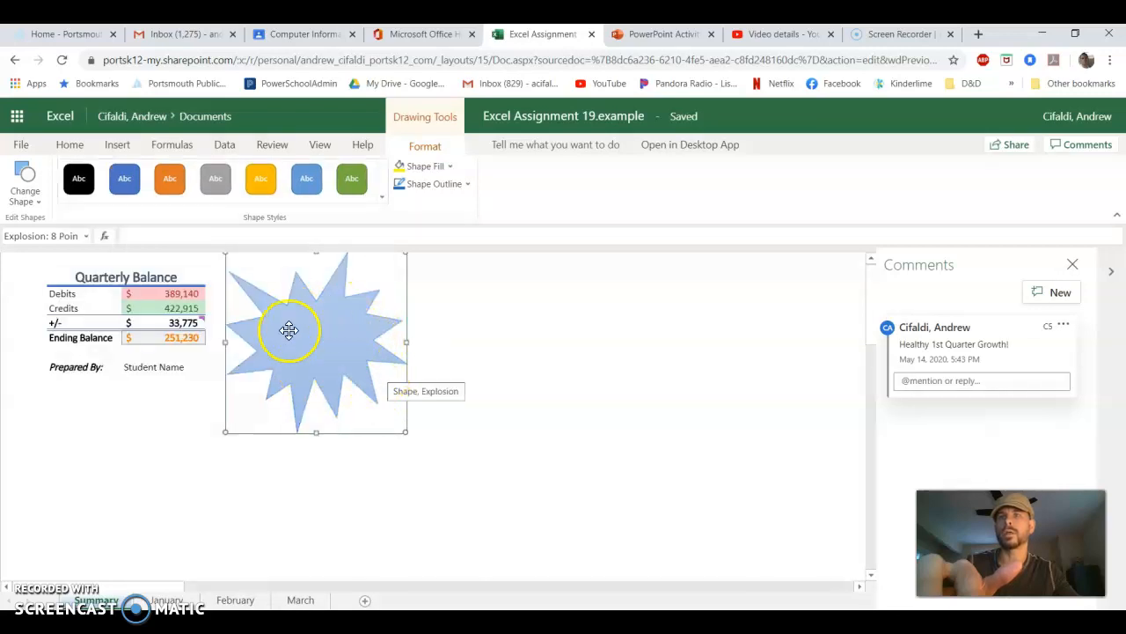
left_click(378, 196)
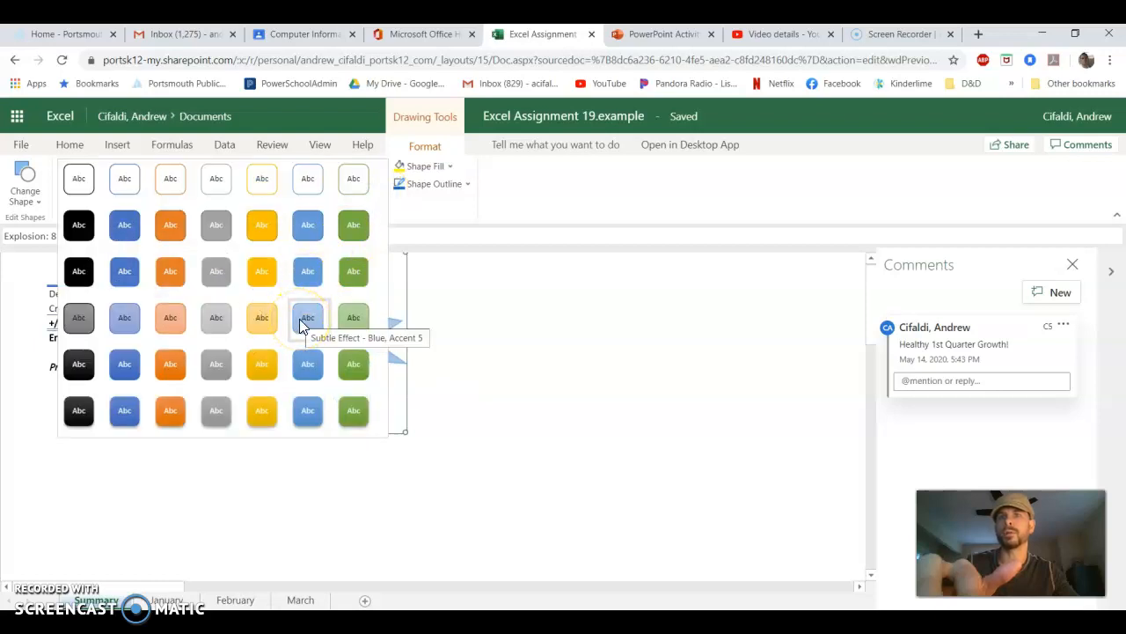
left_click(513, 321)
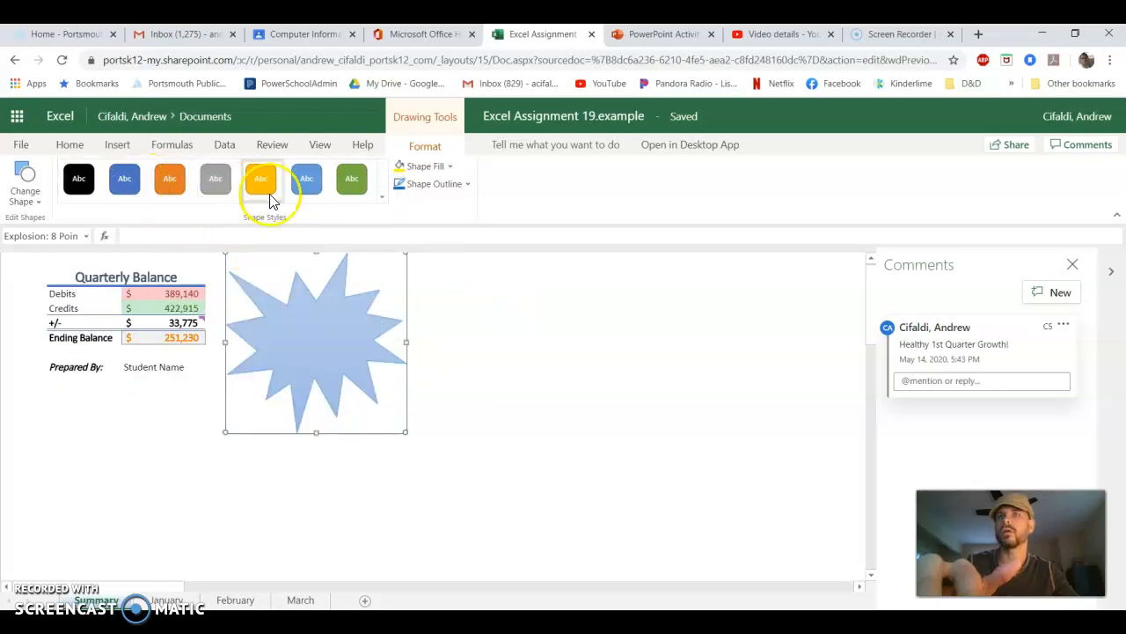
Look through the insertable shapes, from Basic Shapes to Stars and Banners, both with the explosion shape selected and with a cell selected.
left_click(123, 146)
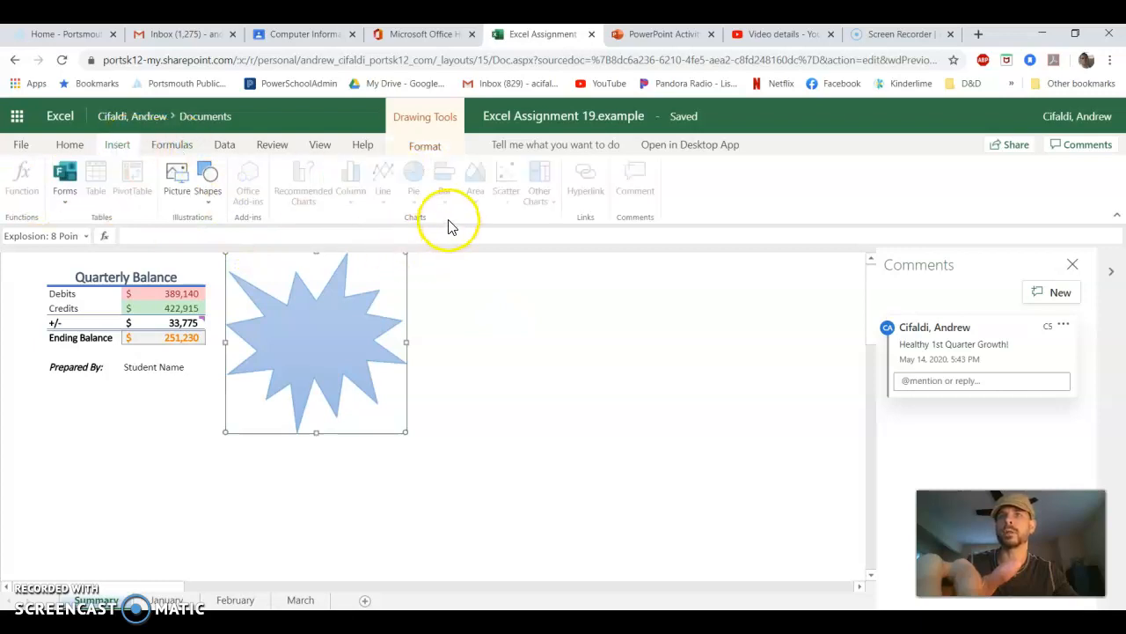
left_click(207, 186)
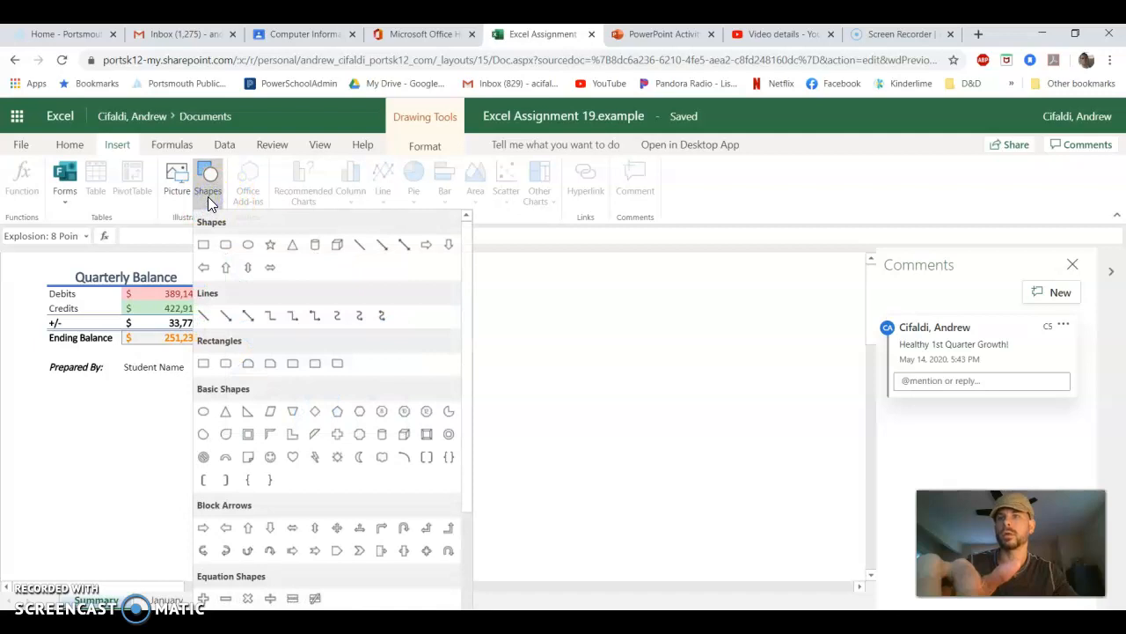
scroll(315, 372, "down", 3)
scroll(314, 372, "up", 3)
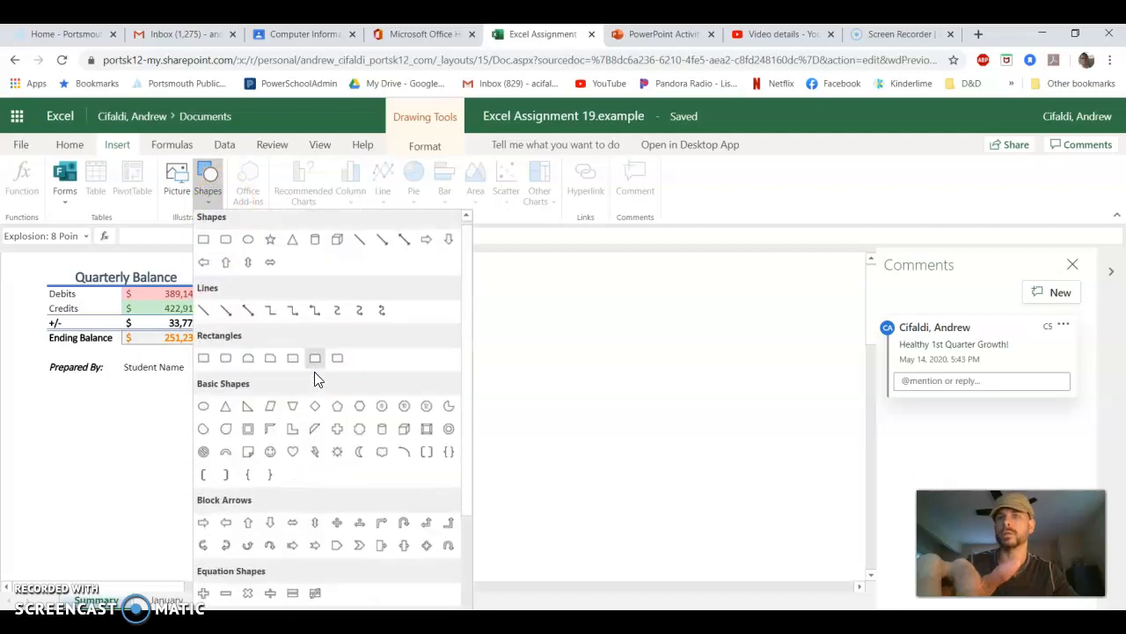
left_click(290, 359)
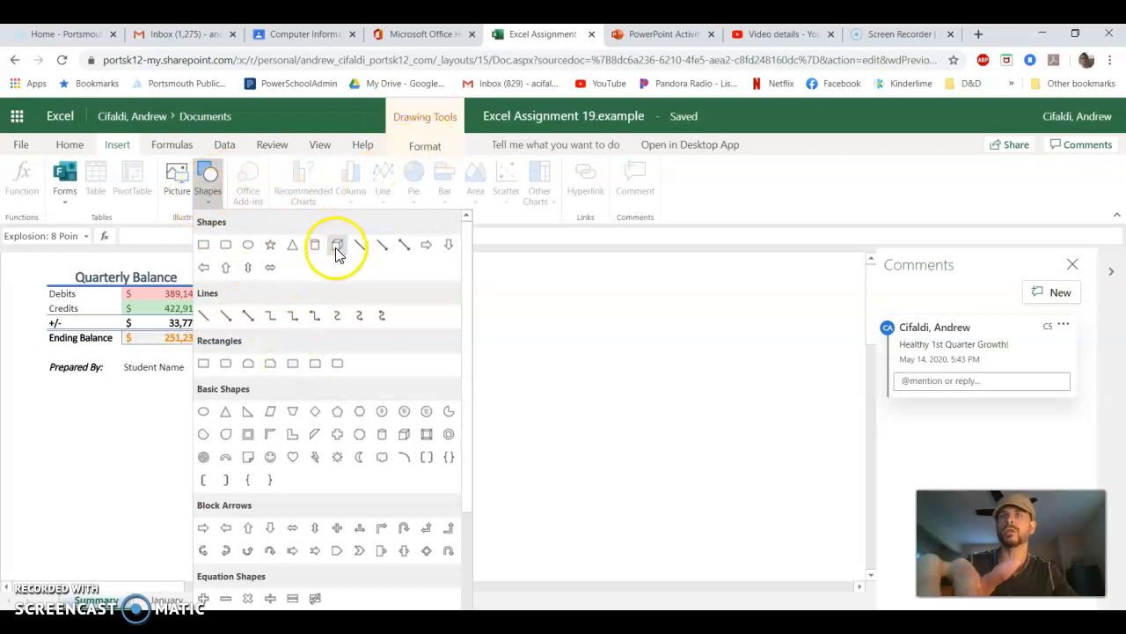
scroll(334, 410, "down", 4)
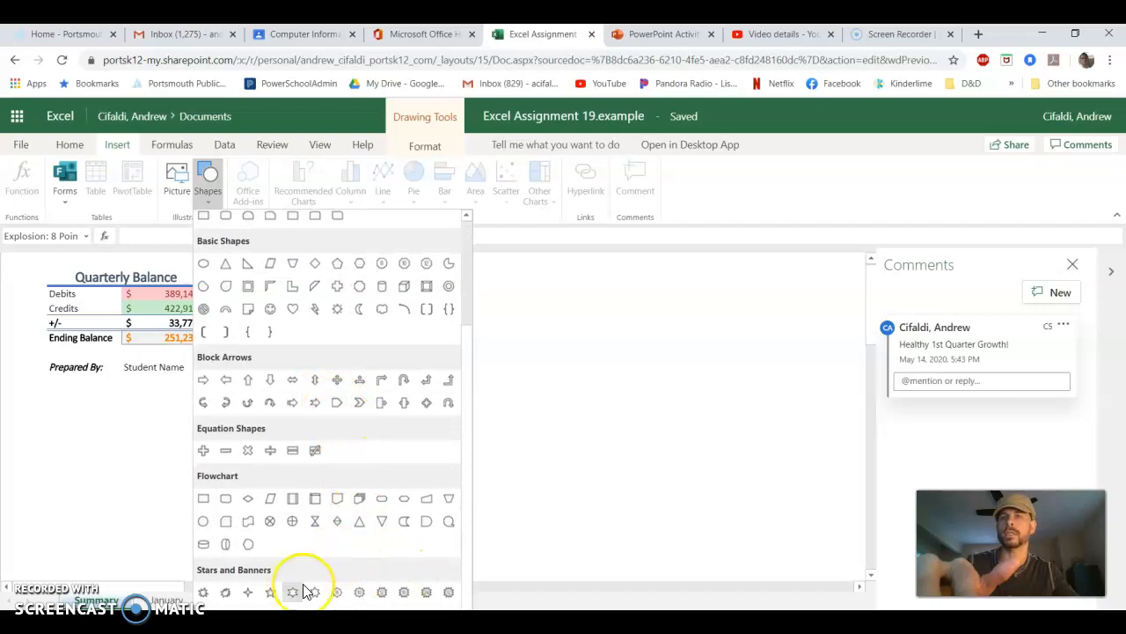
scroll(378, 528, "up", 5)
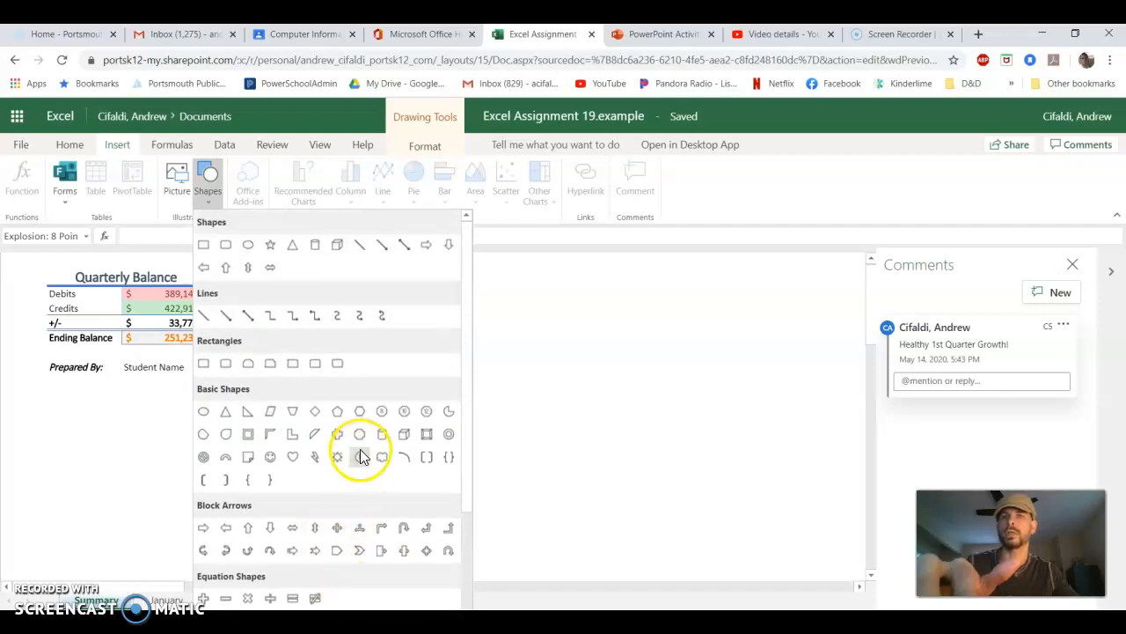
left_click(291, 120)
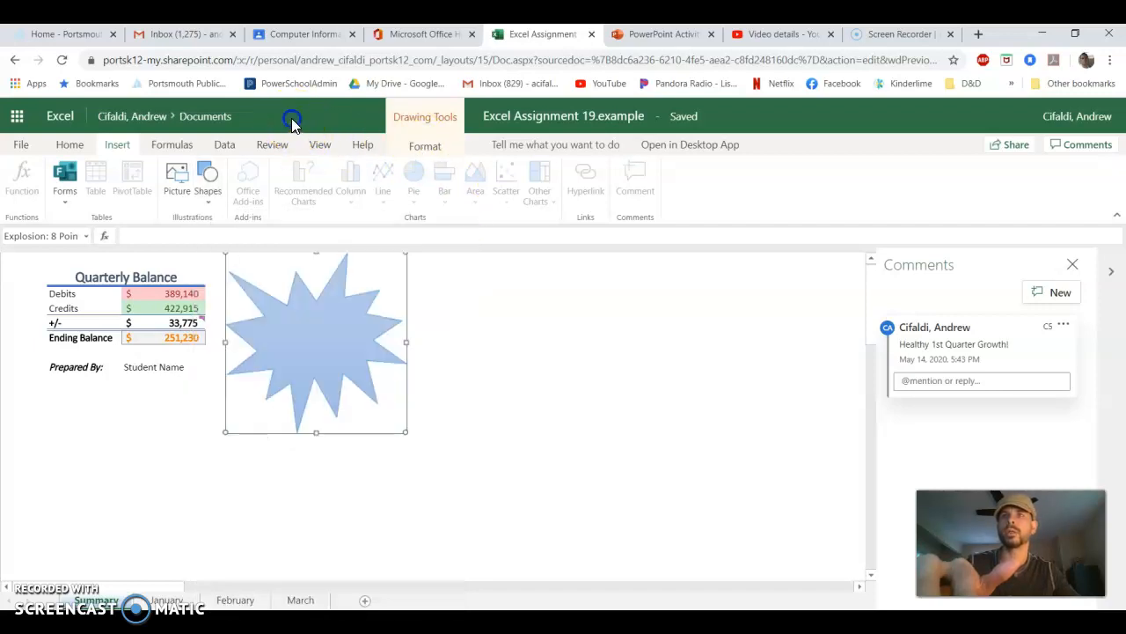
left_click(477, 347)
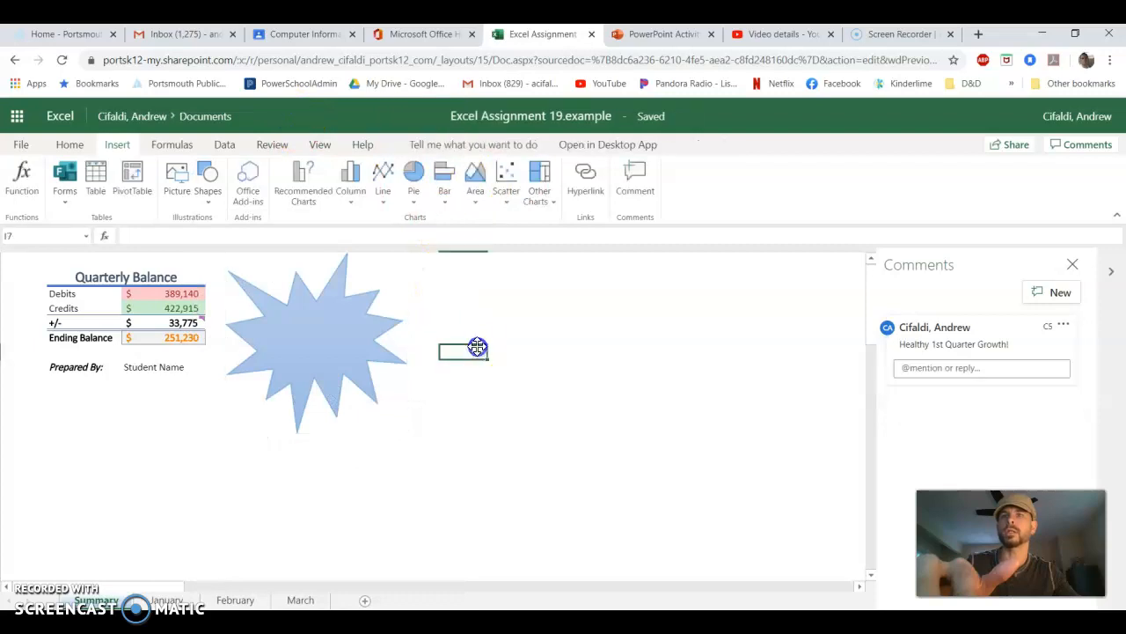
left_click(209, 197)
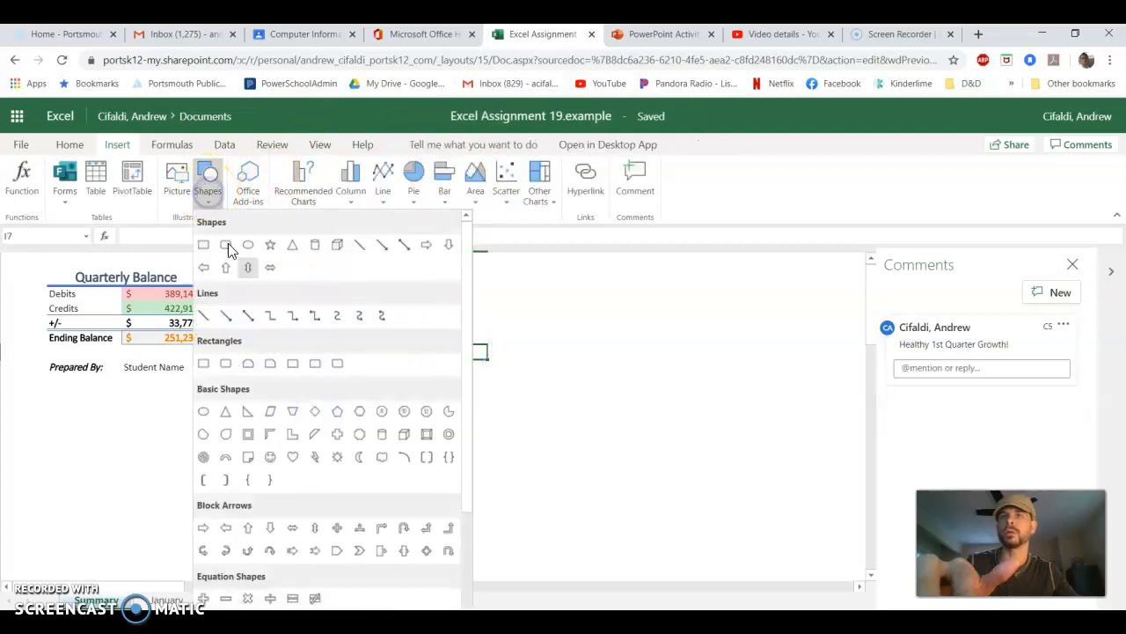
scroll(302, 397, "down", 3)
scroll(264, 335, "up", 3)
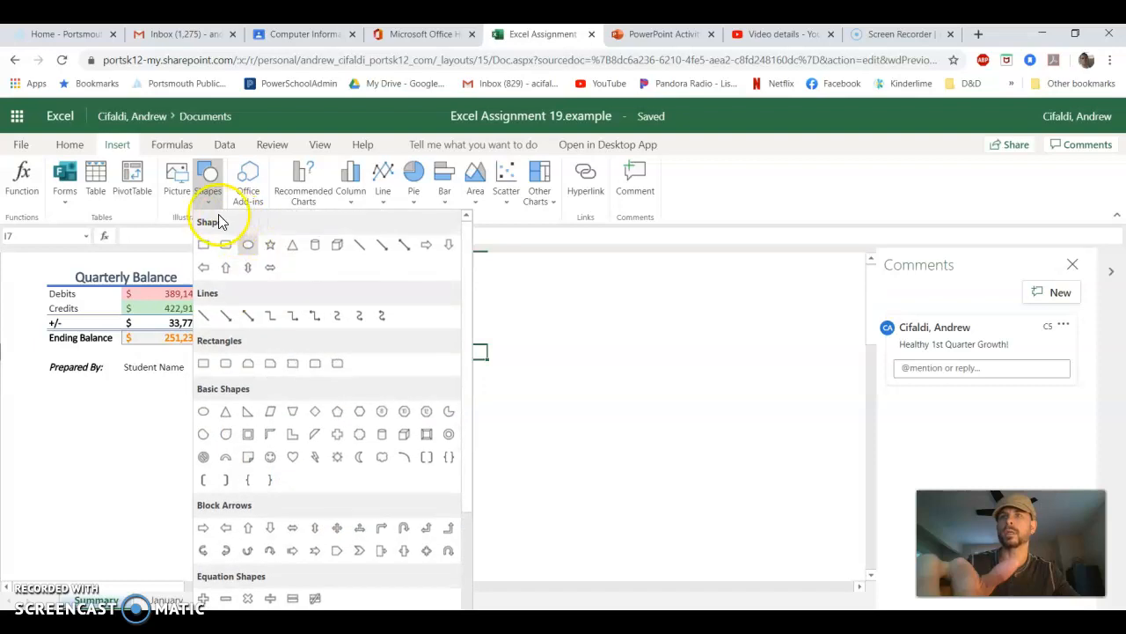
left_click(584, 359)
Add alt text to the explosion shape with the title "a" and the description "as".
right_click(332, 323)
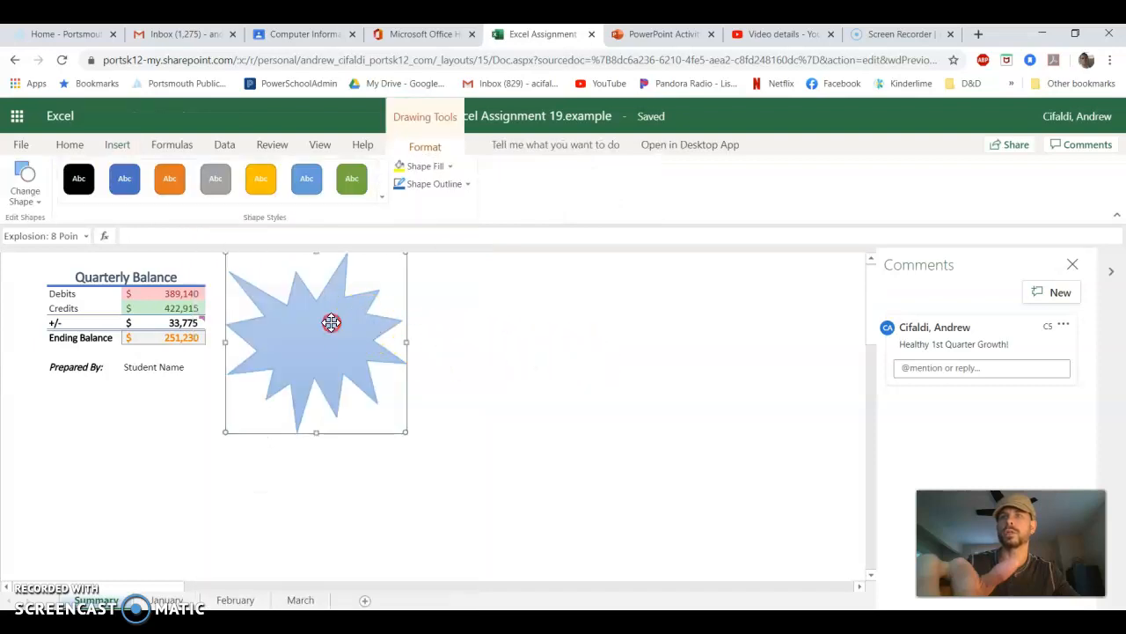
left_click(299, 335)
right_click(317, 327)
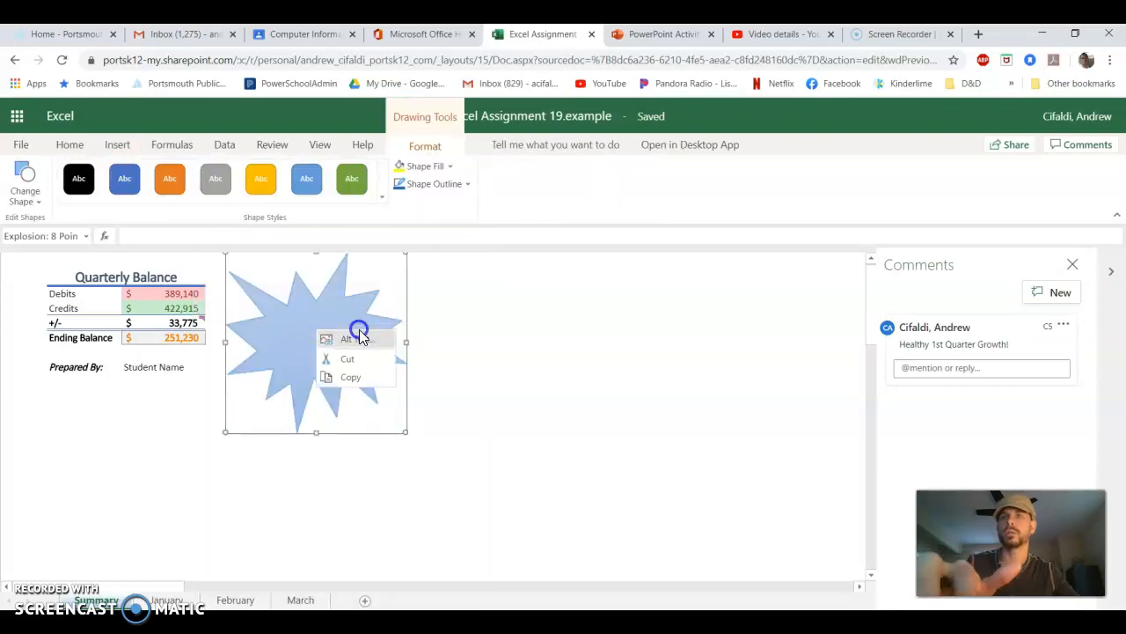
left_click(359, 333)
type("a")
left_click(513, 396)
type("as")
left_click(567, 515)
Clear the title and description from the explosion shape's alt text.
right_click(344, 357)
left_click(379, 367)
left_click(495, 305)
left_click_drag(495, 304, 462, 302)
key("BackSpace")
left_click_drag(492, 366, 461, 360)
key("BackSpace")
left_click(563, 512)
Check the list of defined names and place the explosion shape directly beside the Quarterly Balance table.
left_click_drag(322, 340, 137, 312)
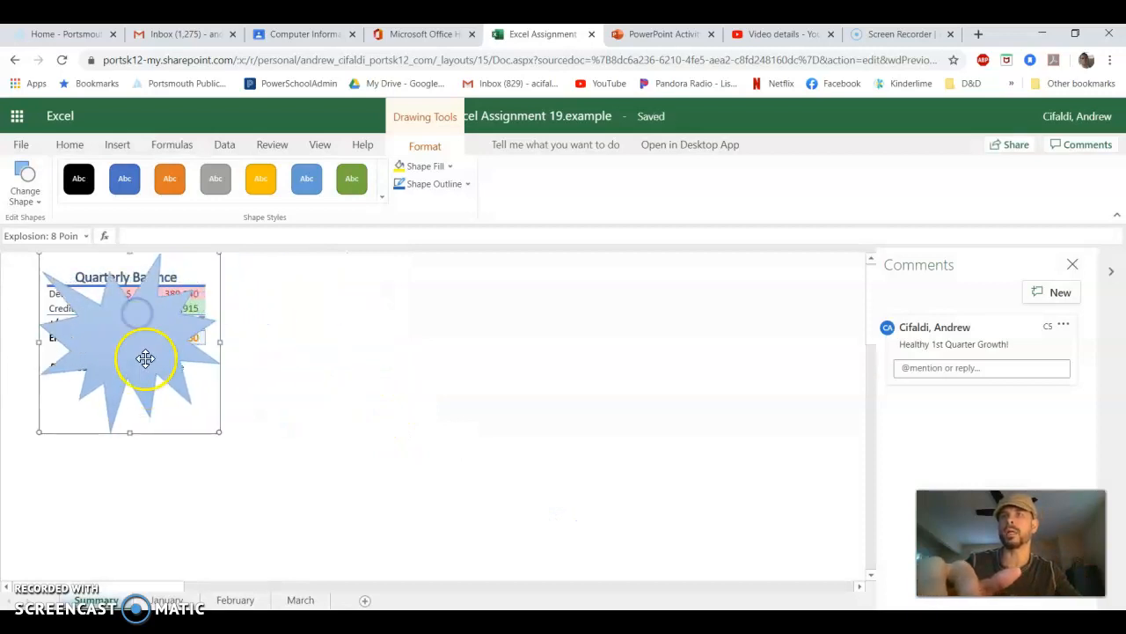
left_click(86, 236)
left_click(86, 240)
left_click(164, 241)
left_click(84, 237)
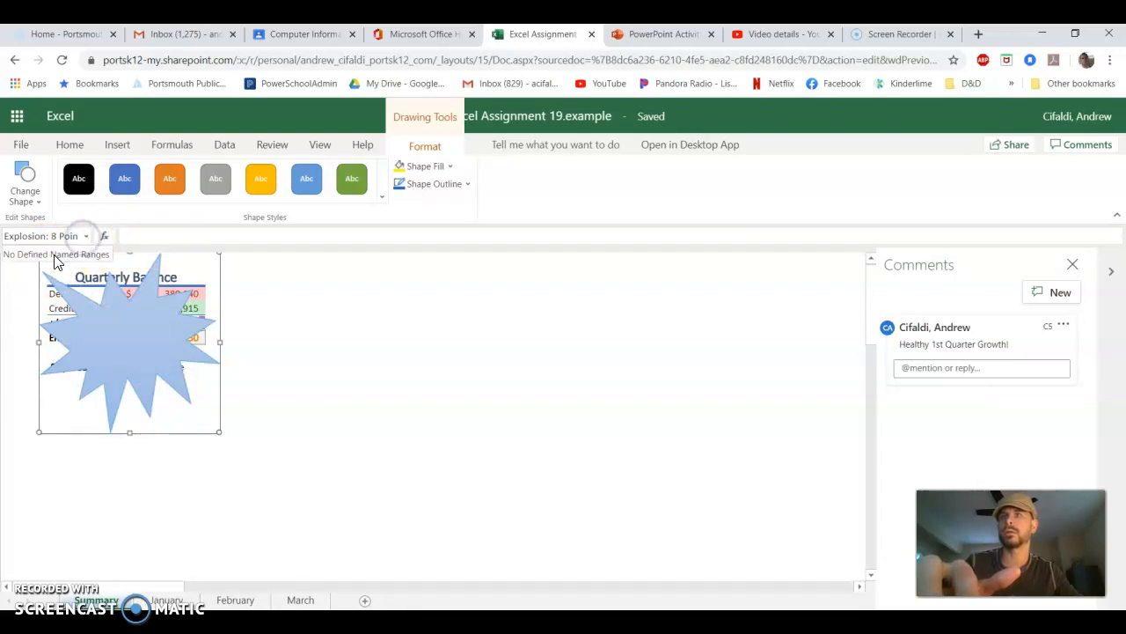
left_click(44, 235)
left_click_drag(121, 327, 300, 325)
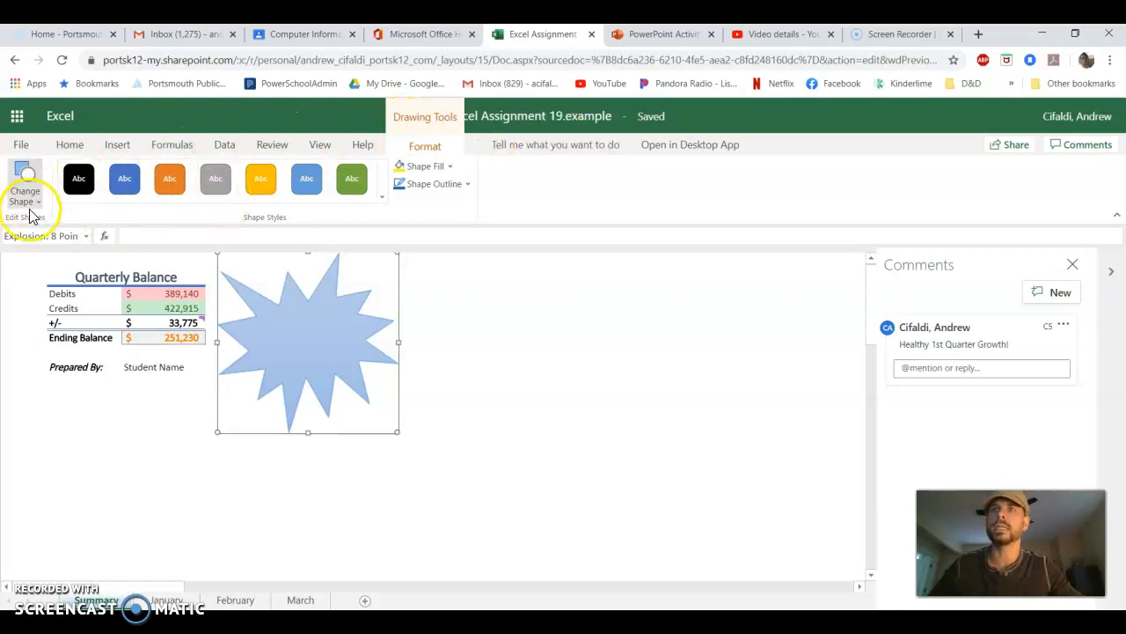
left_click(473, 361)
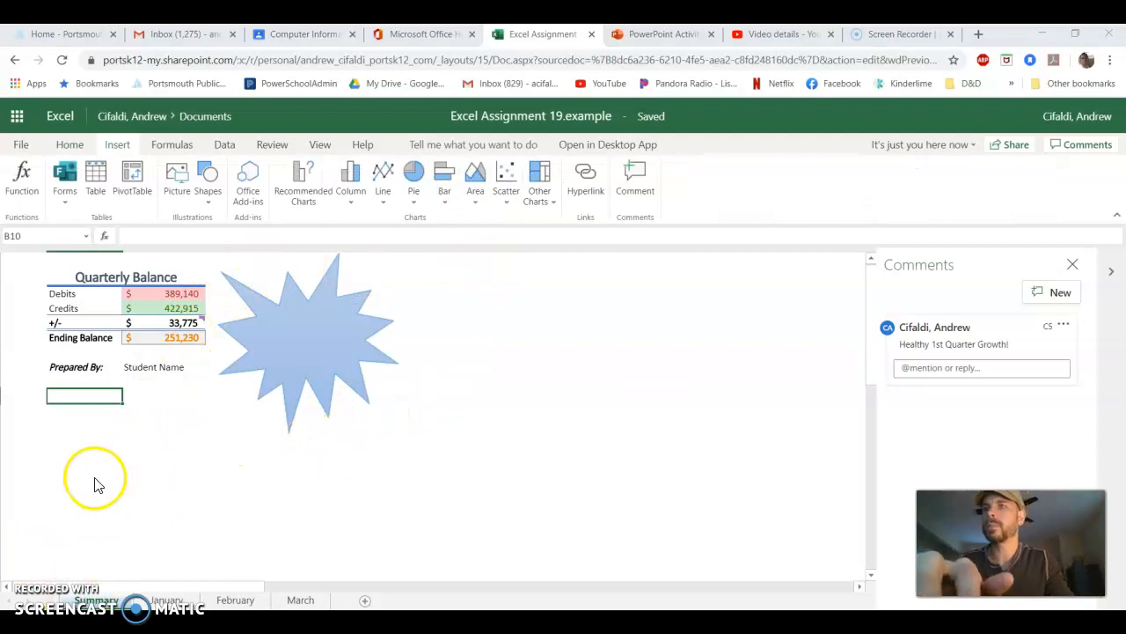
Try to enter text in cell B10 below the Prepared By line.
left_click(190, 456)
left_click(88, 396)
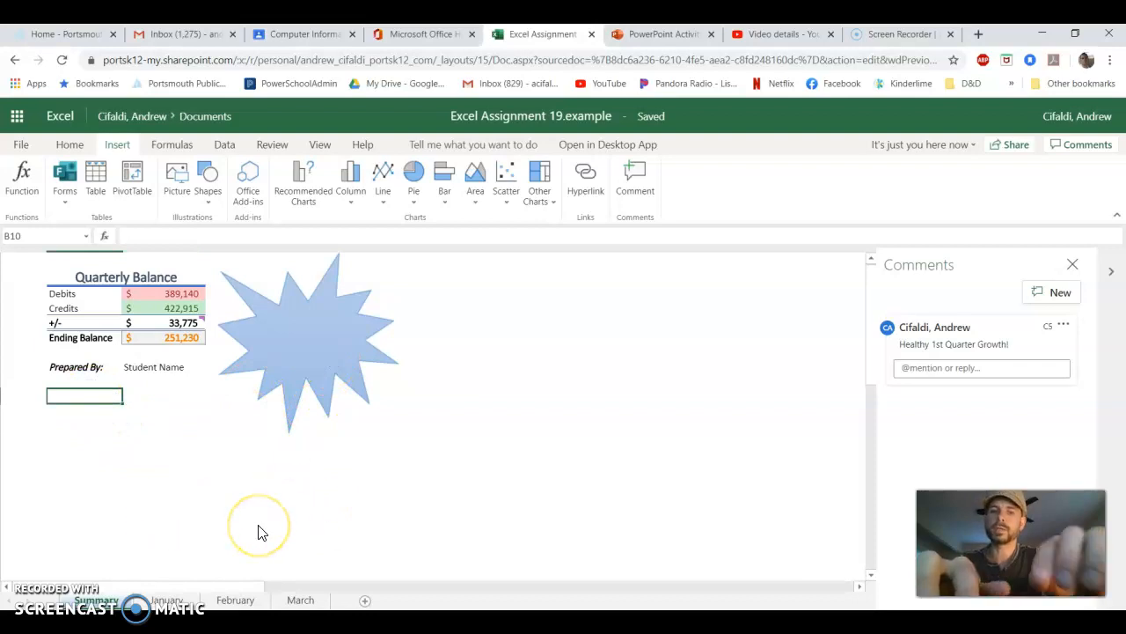
type("Vie")
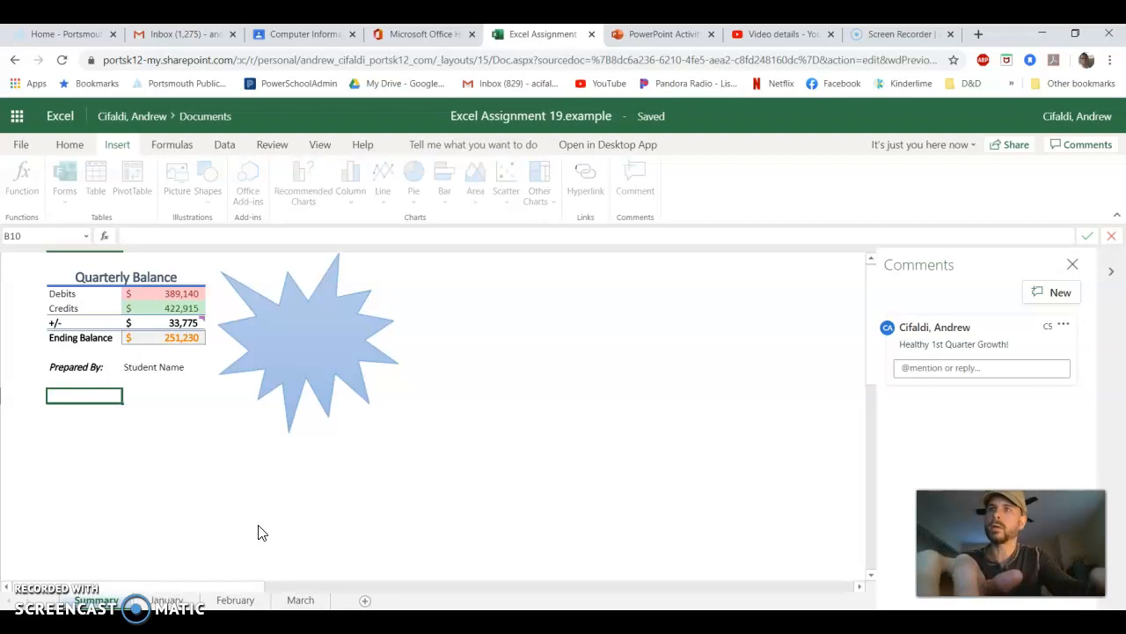
left_click(259, 528)
left_click(95, 398)
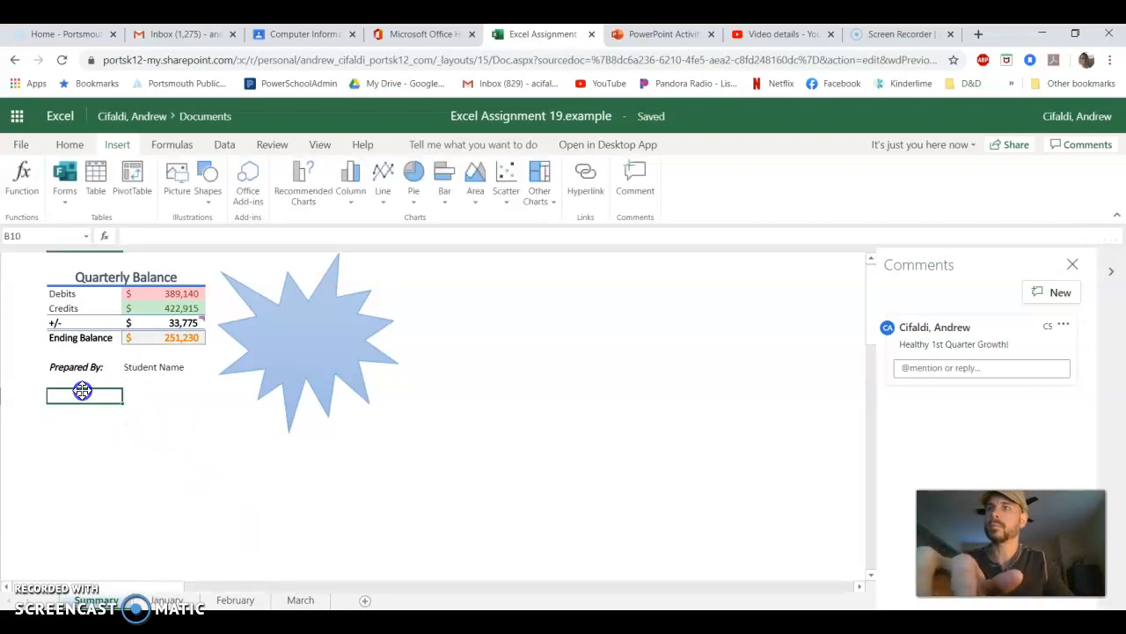
left_click(98, 402)
type("a")
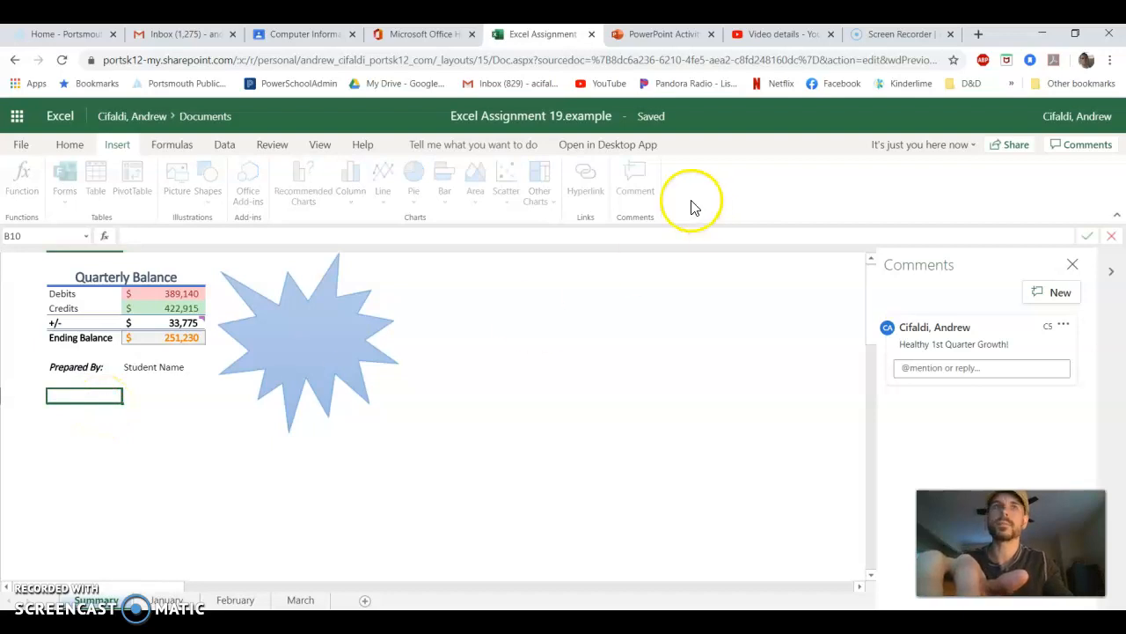
Clear the contents of cell B10 and try again to enter text in it.
left_click(69, 144)
left_click(666, 306)
left_click(95, 397)
left_click(901, 193)
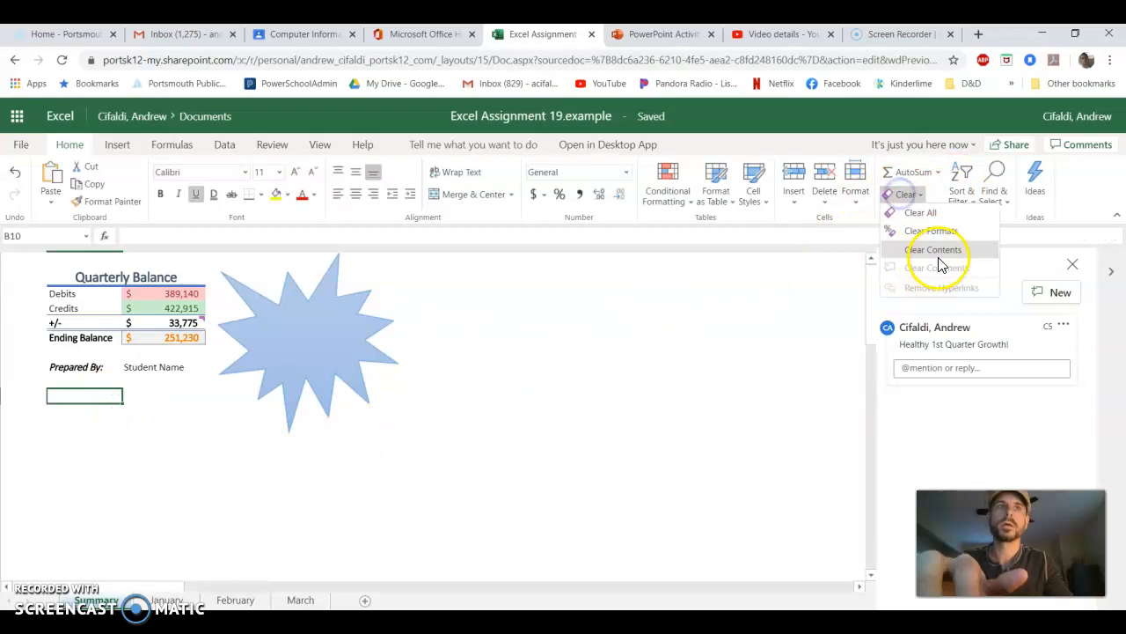
left_click(938, 254)
left_click(289, 401)
left_click(91, 396)
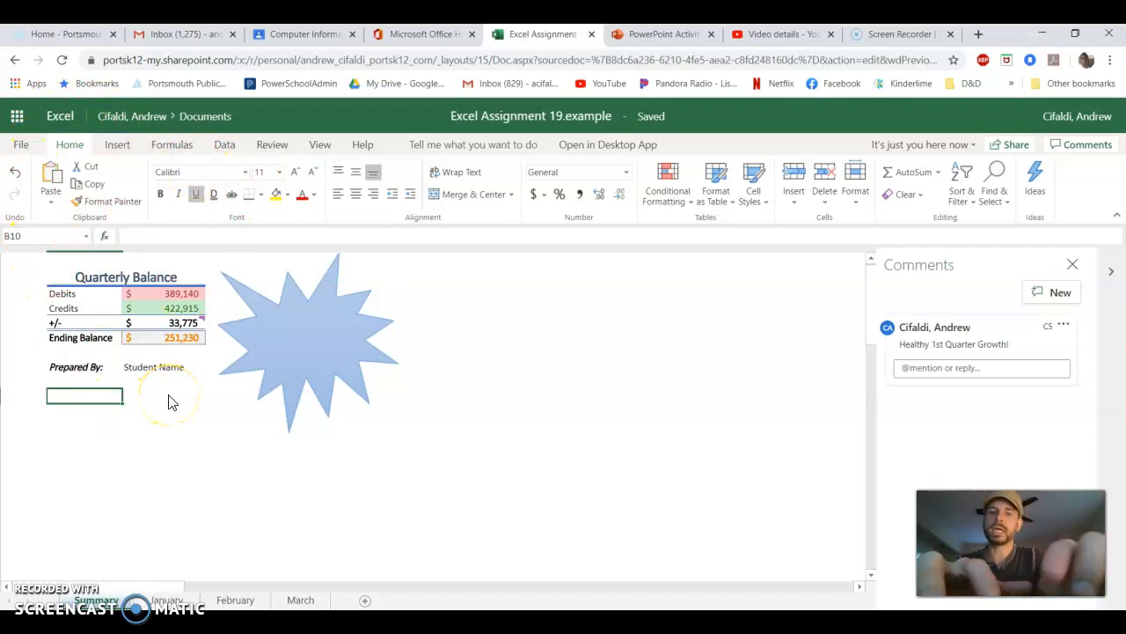
type("G")
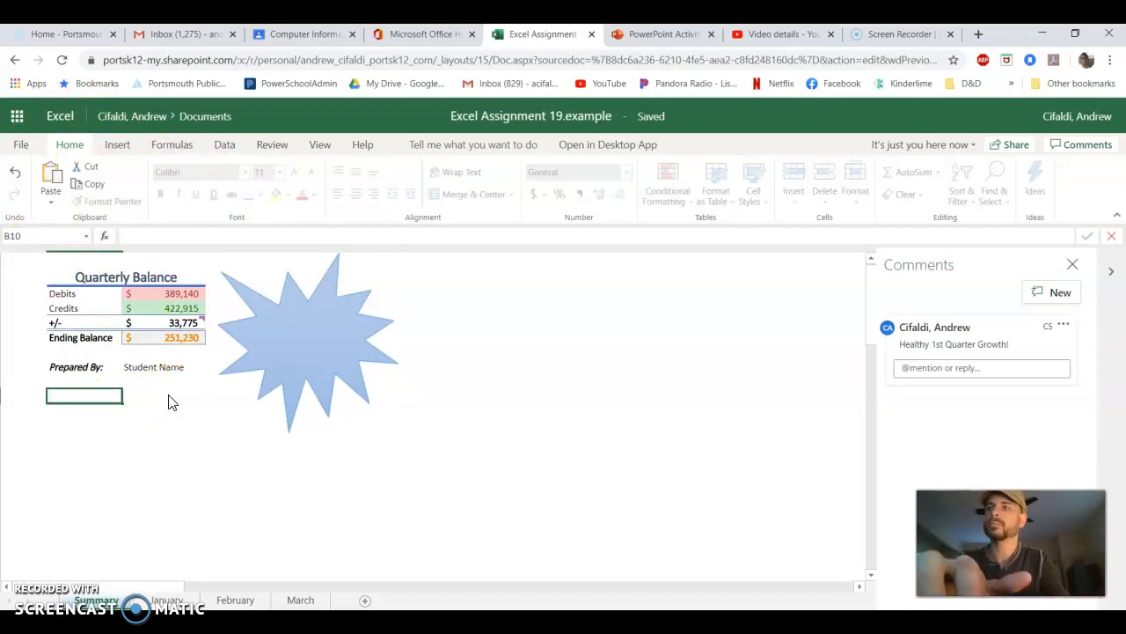
Enter "Link to Months:" in cell B11 and underline it.
left_click(92, 409)
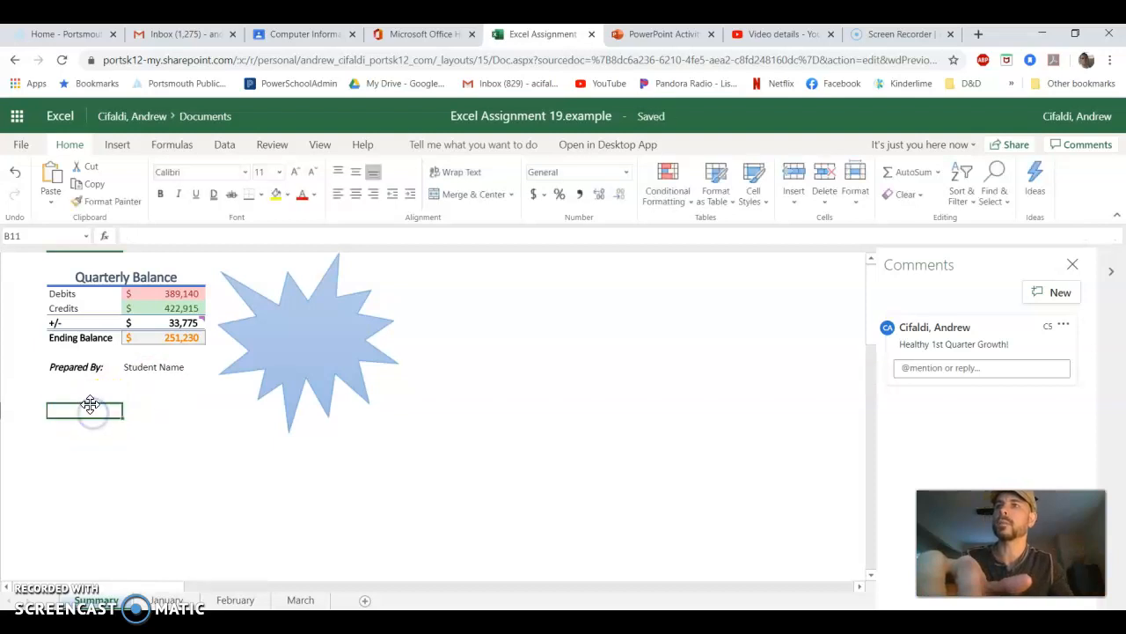
double_click(79, 403)
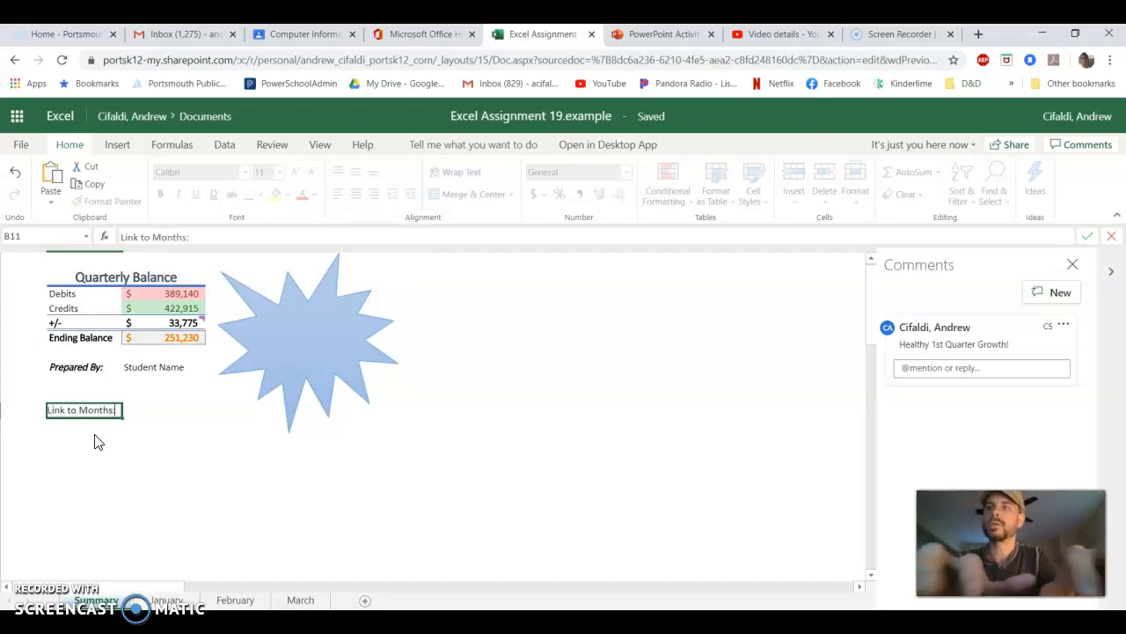
key("Return")
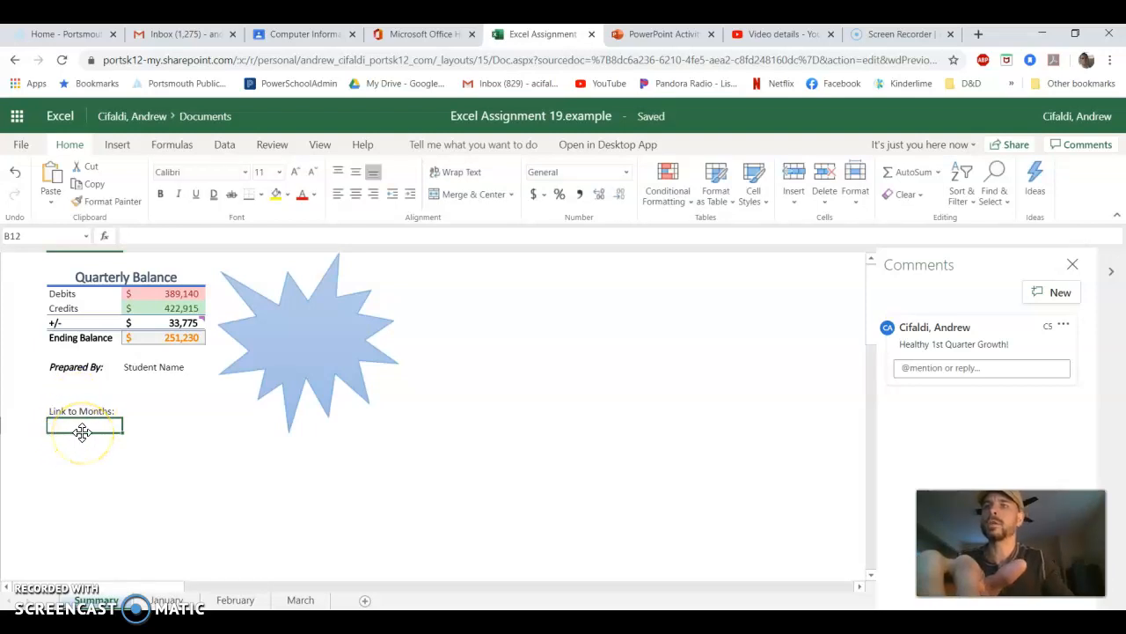
left_click(85, 411)
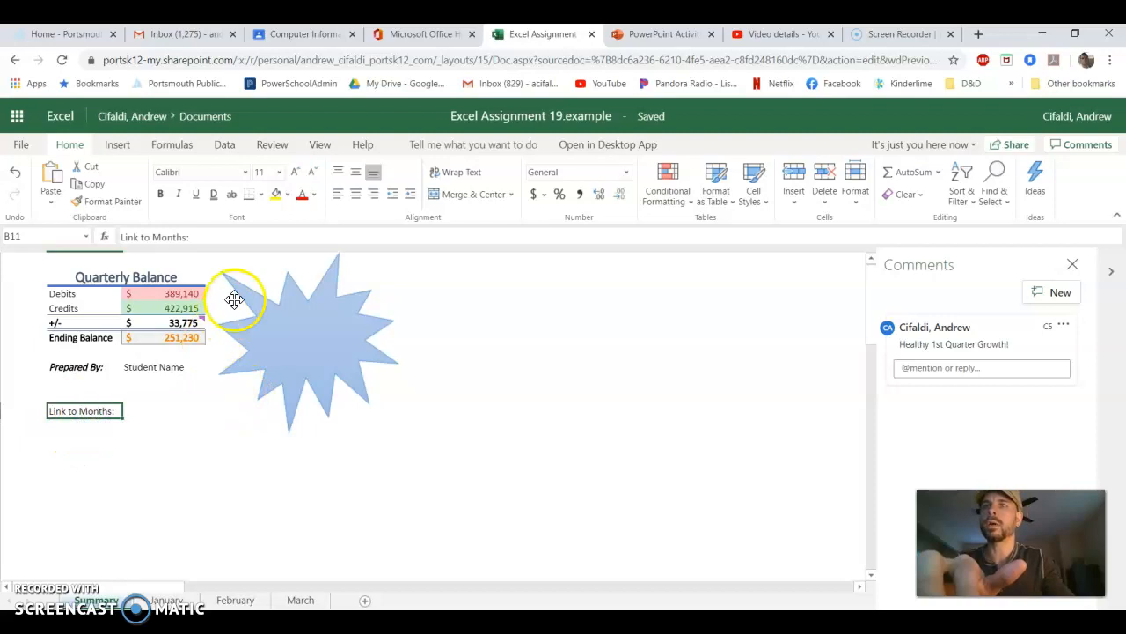
left_click(198, 195)
left_click(83, 426)
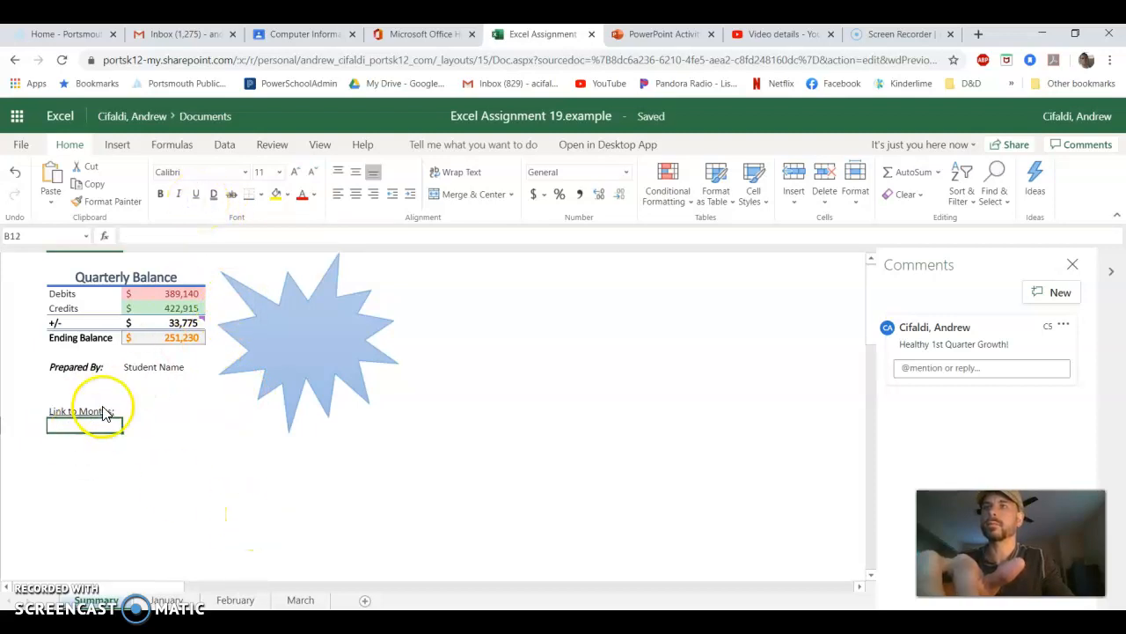
left_click(111, 414)
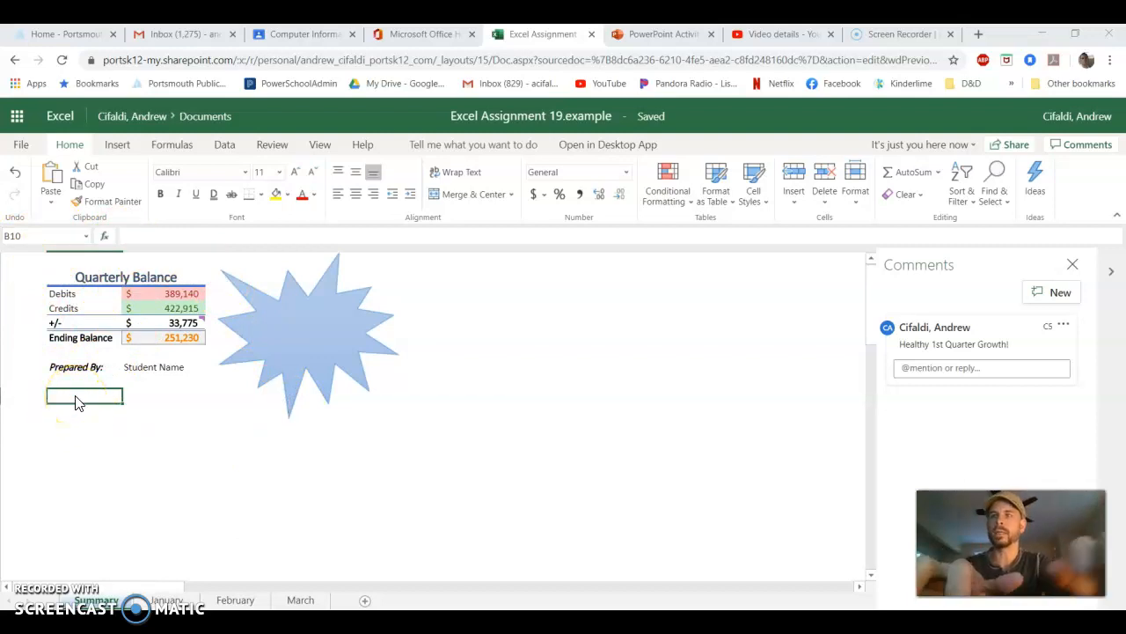
Enter the label "Link to Months:" in cell B10 of the Summary sheet.
left_click(97, 427)
left_click(98, 399)
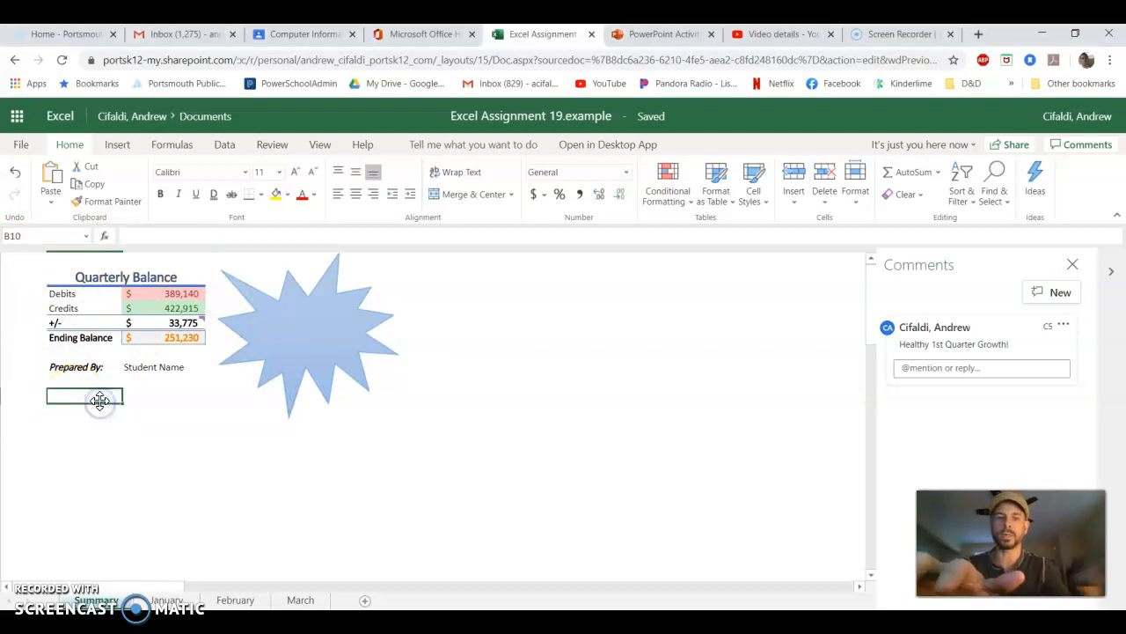
type("Link to Months:")
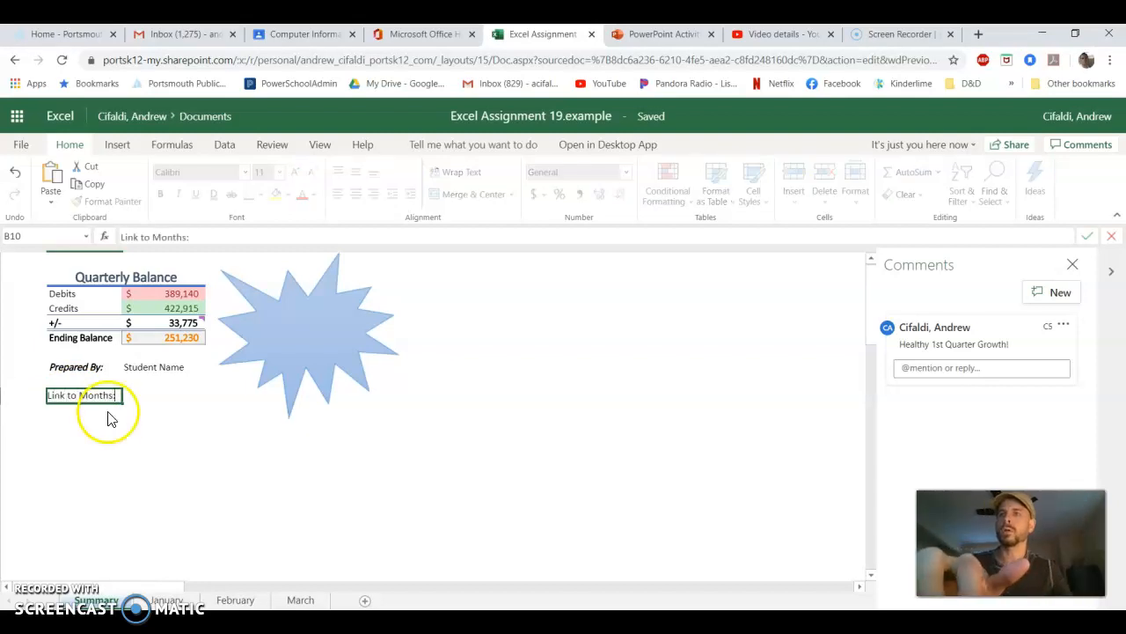
key("Return")
Apply a bottom border to the "Link to Months:" label in B10 and select cell B11 below it.
left_click(61, 395)
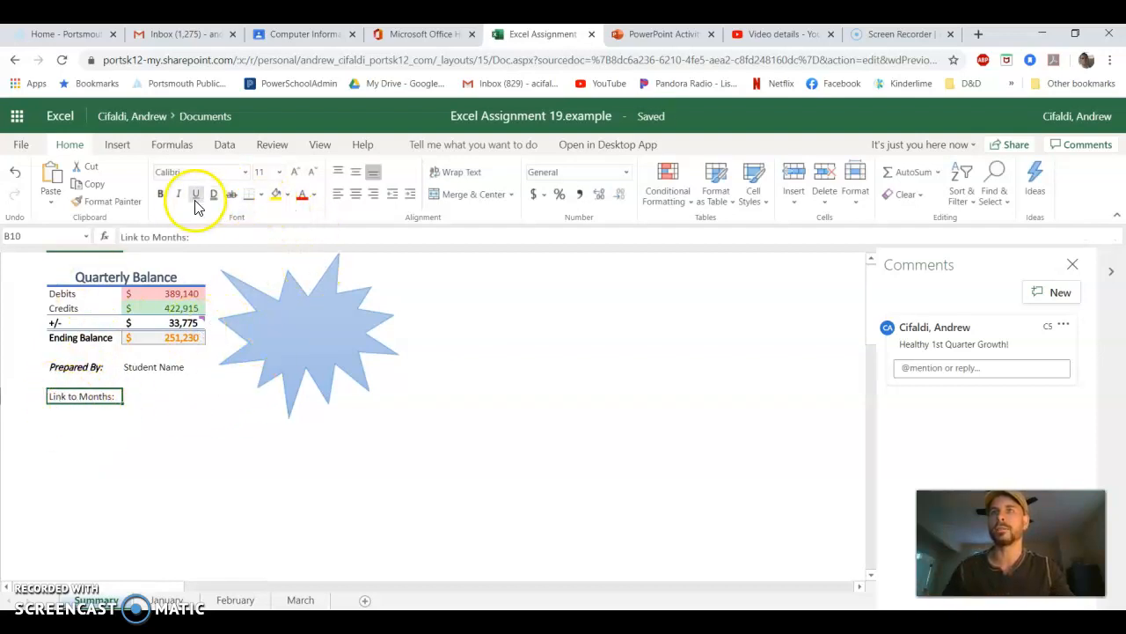
left_click(260, 195)
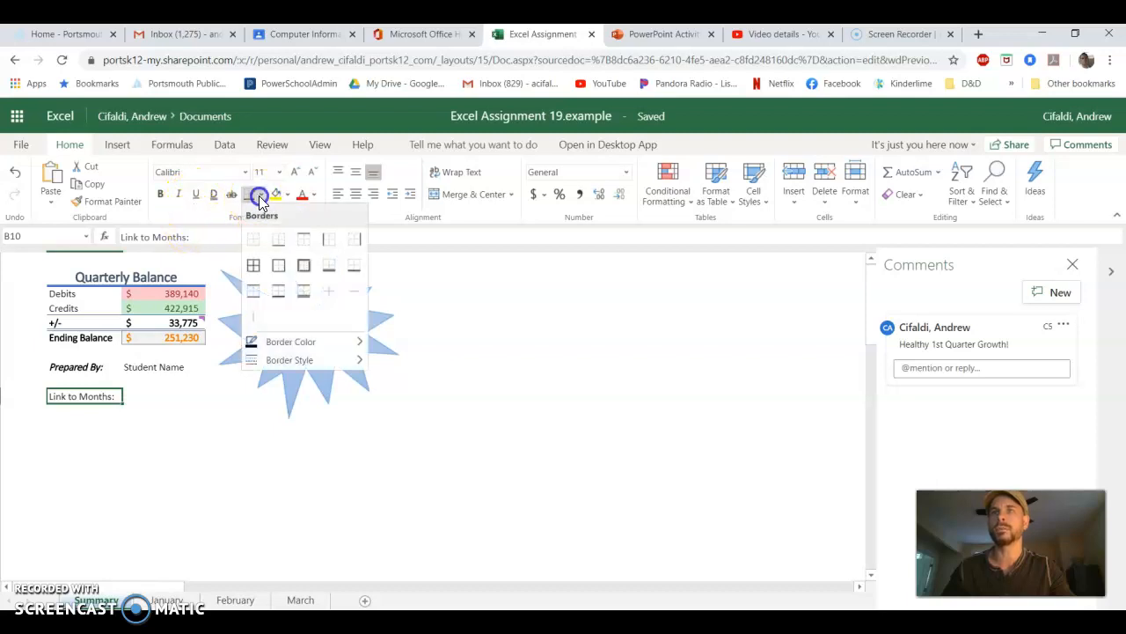
left_click(276, 242)
left_click(79, 410)
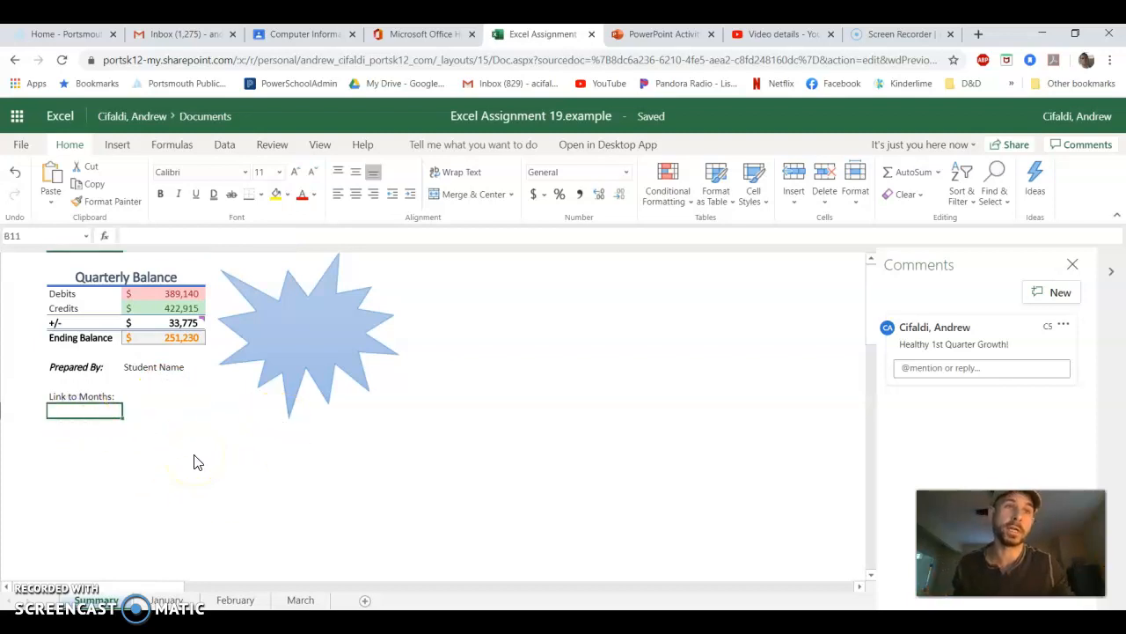
left_click(96, 453)
left_click(99, 412)
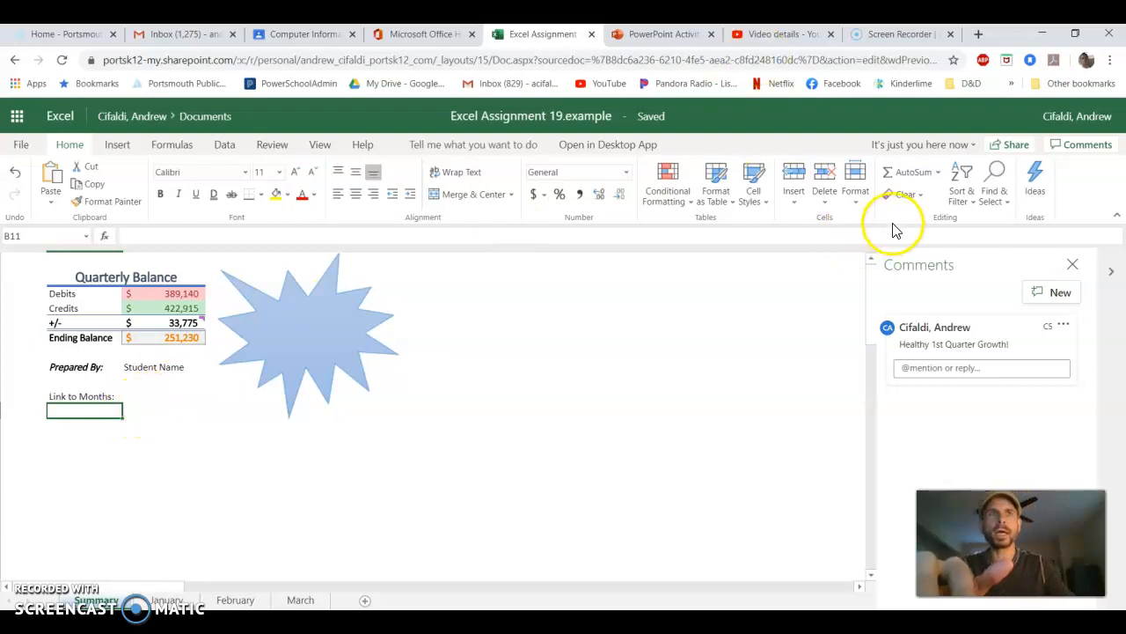
Start a hyperlink in cell B11 of the Summary sheet with the display text "January".
left_click(120, 144)
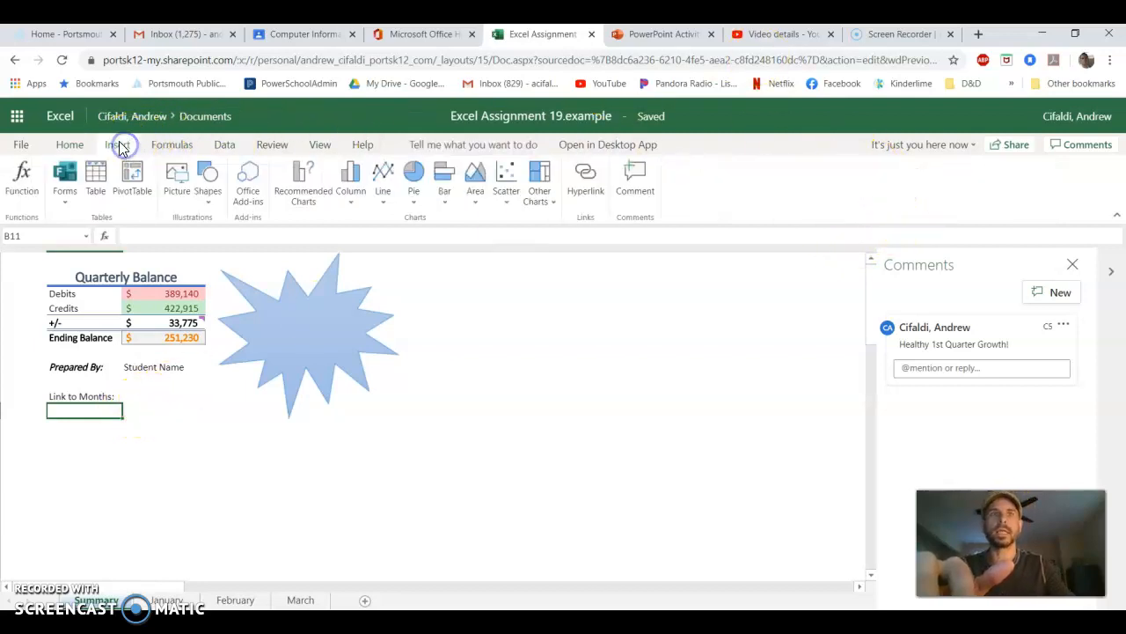
left_click(576, 179)
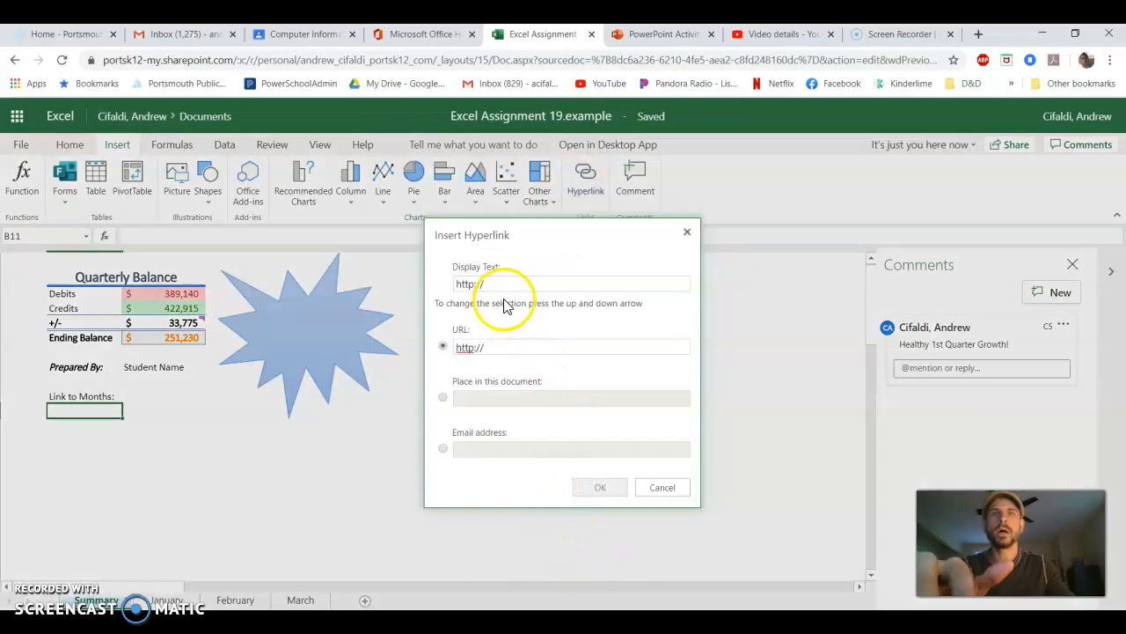
left_click_drag(503, 284, 420, 279)
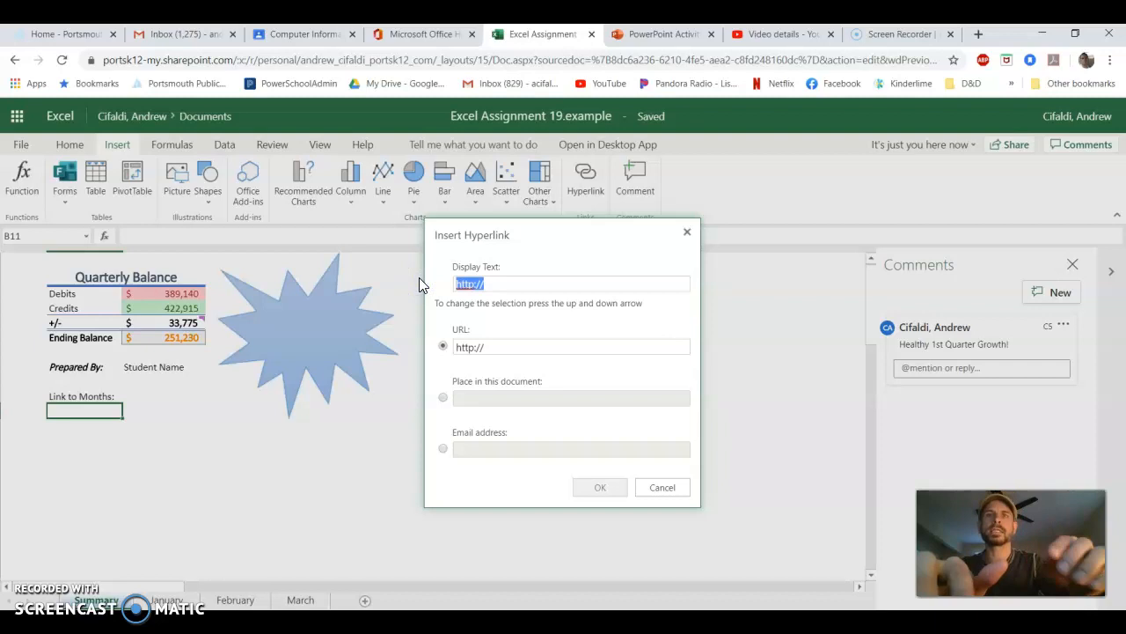
type("Jan")
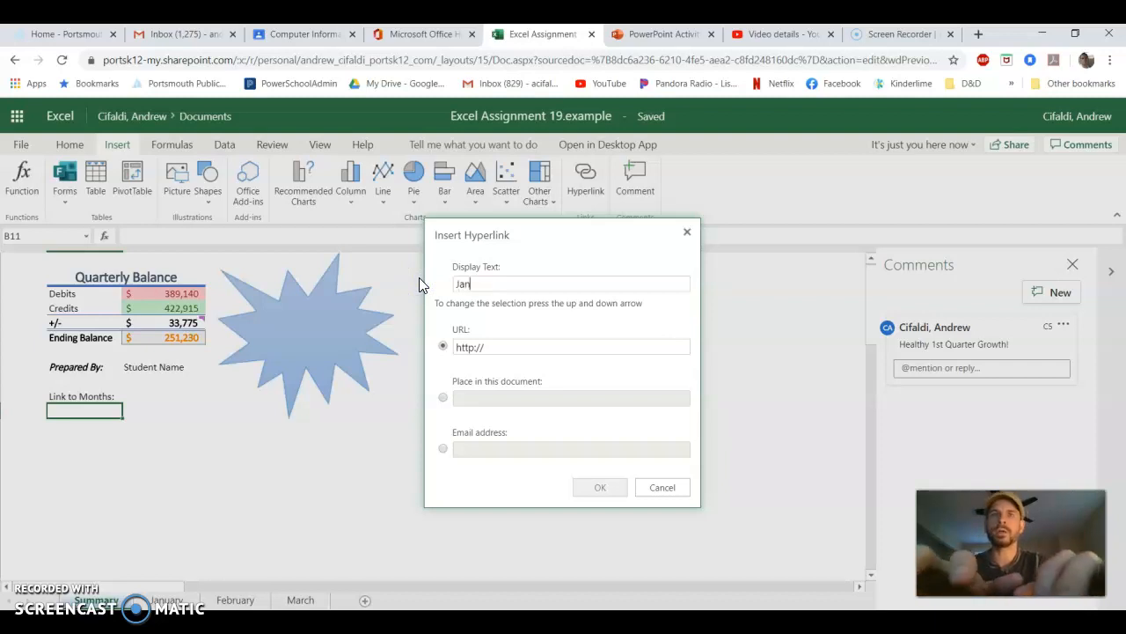
type("uary")
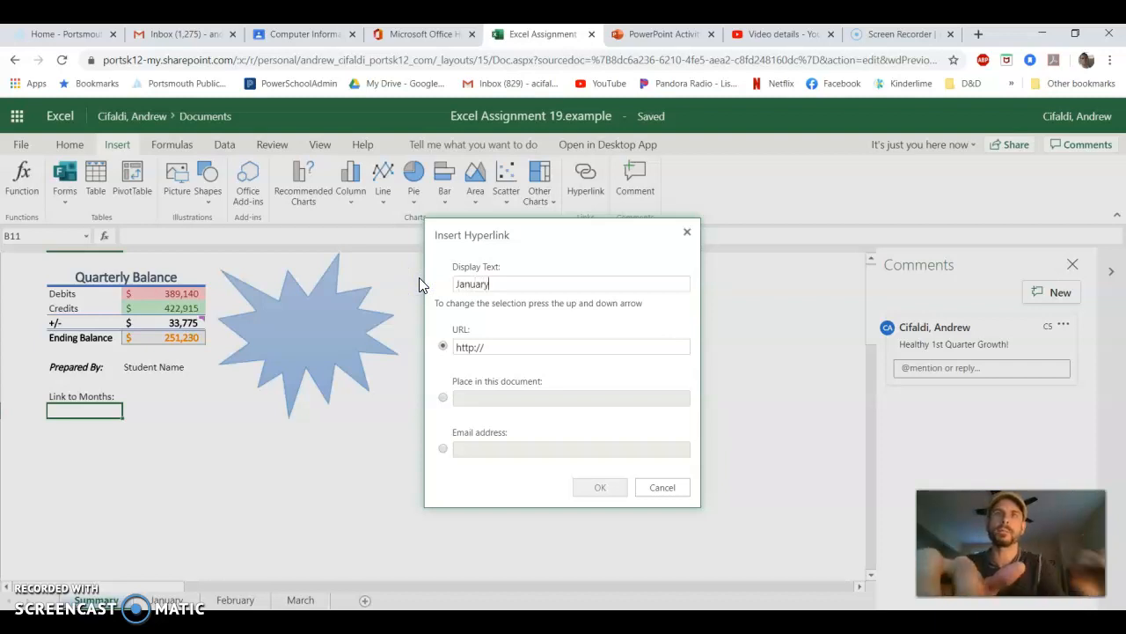
Insert the January hyperlink pointing to 'January'!A1 in this document, test it and return to the Summary sheet.
left_click(448, 387)
left_click(443, 399)
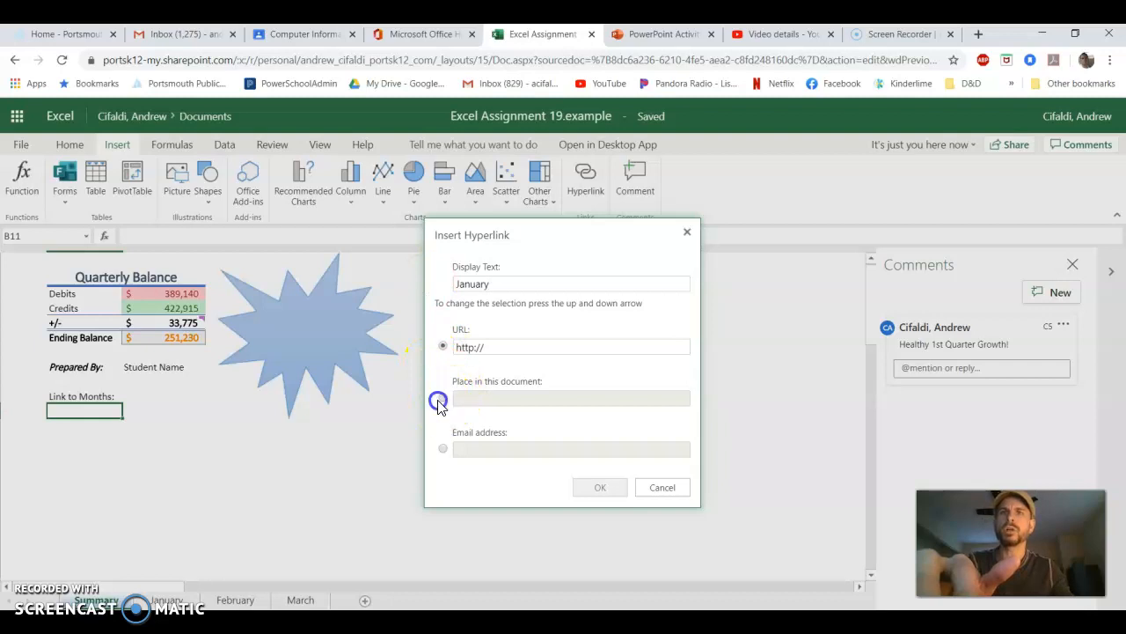
left_click(444, 398)
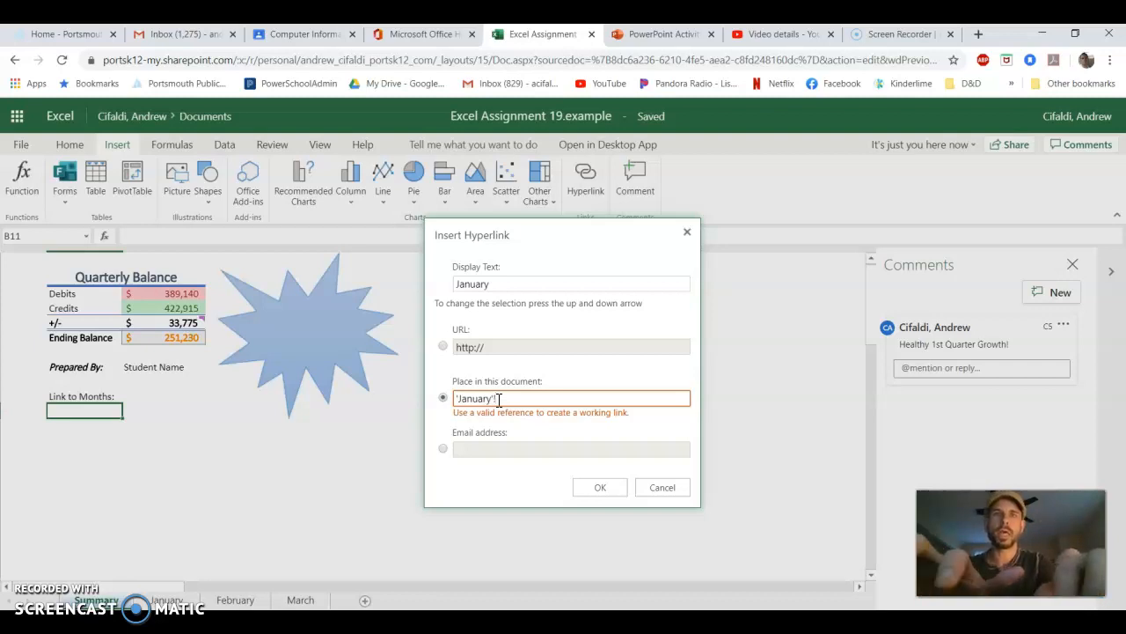
type("A")
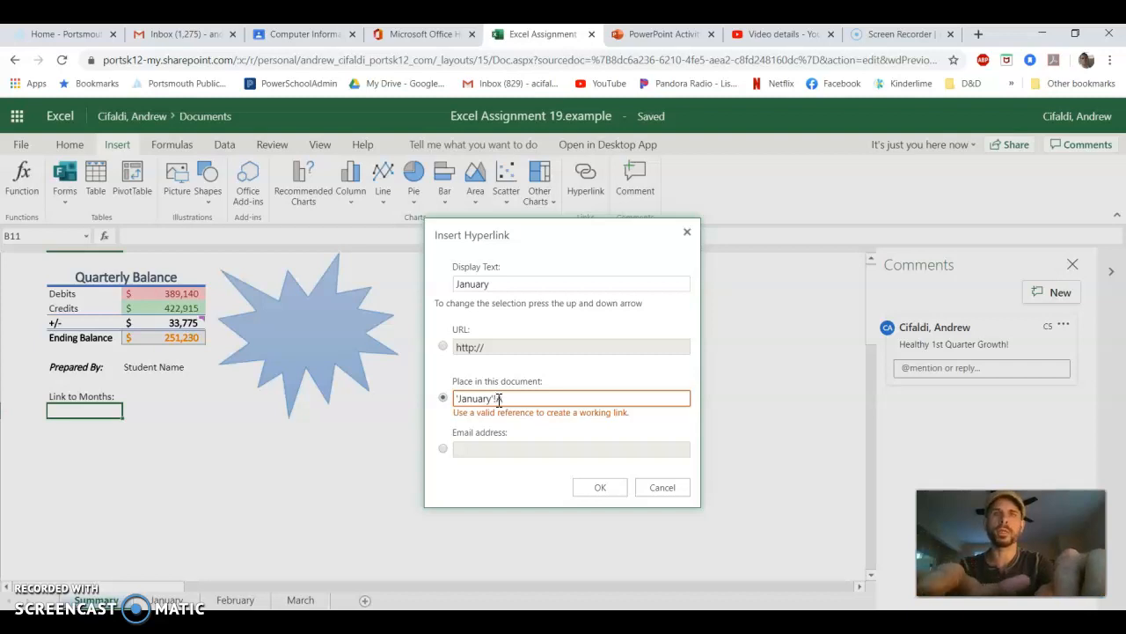
type("1")
left_click(492, 429)
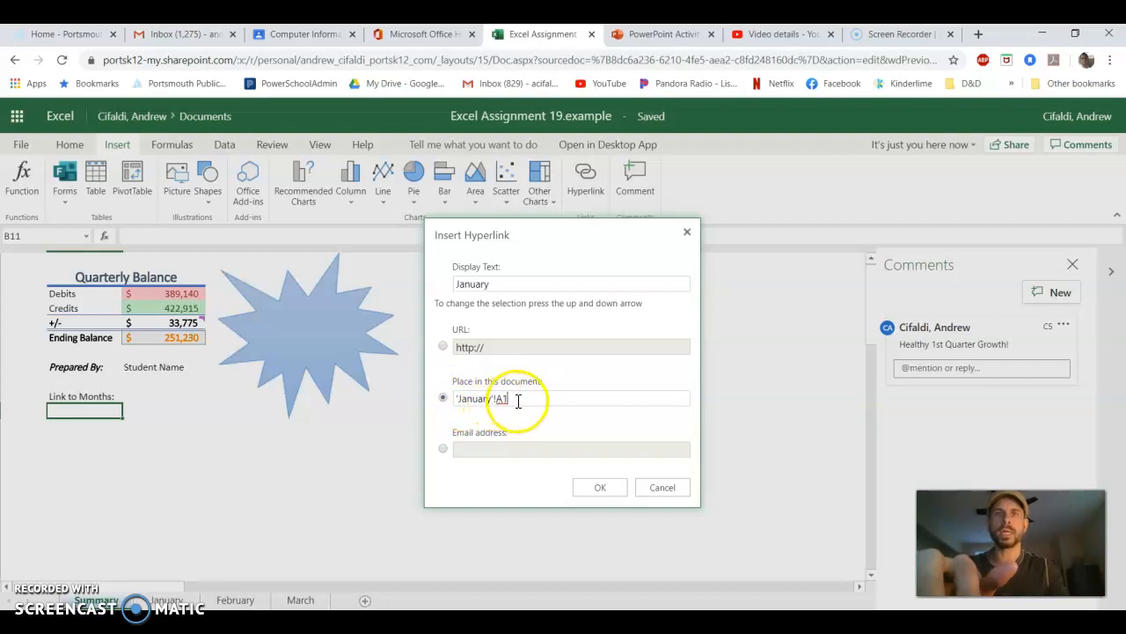
left_click(594, 486)
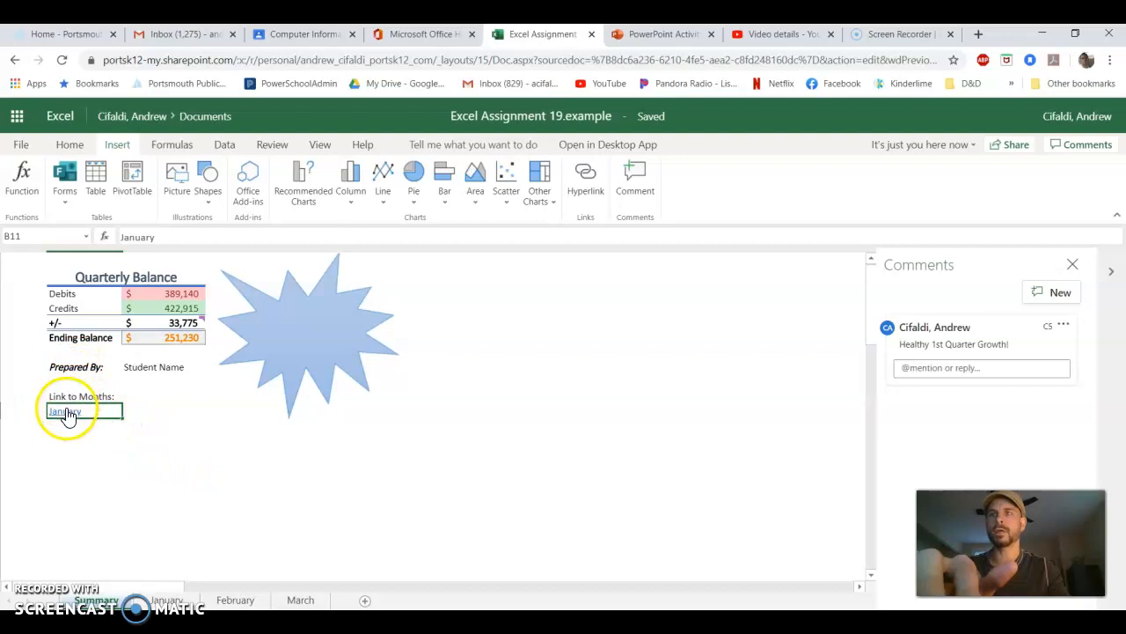
left_click(66, 412)
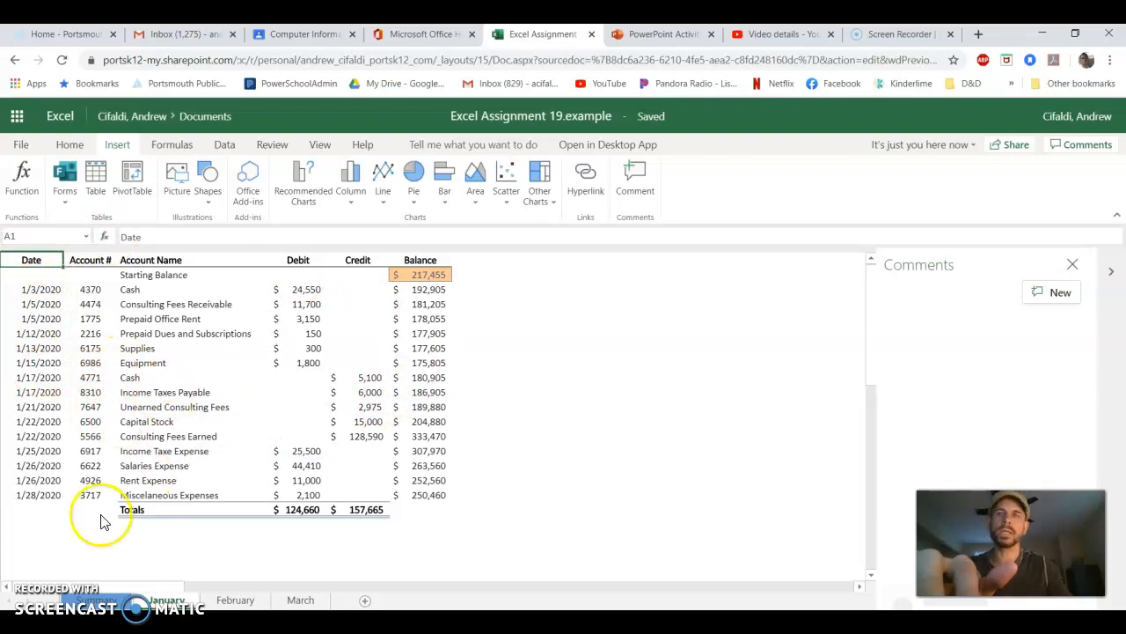
left_click(93, 599)
Insert a hyperlink in cell B12 with the display text "February" that points to 'February'!A1 in this document.
left_click(103, 428)
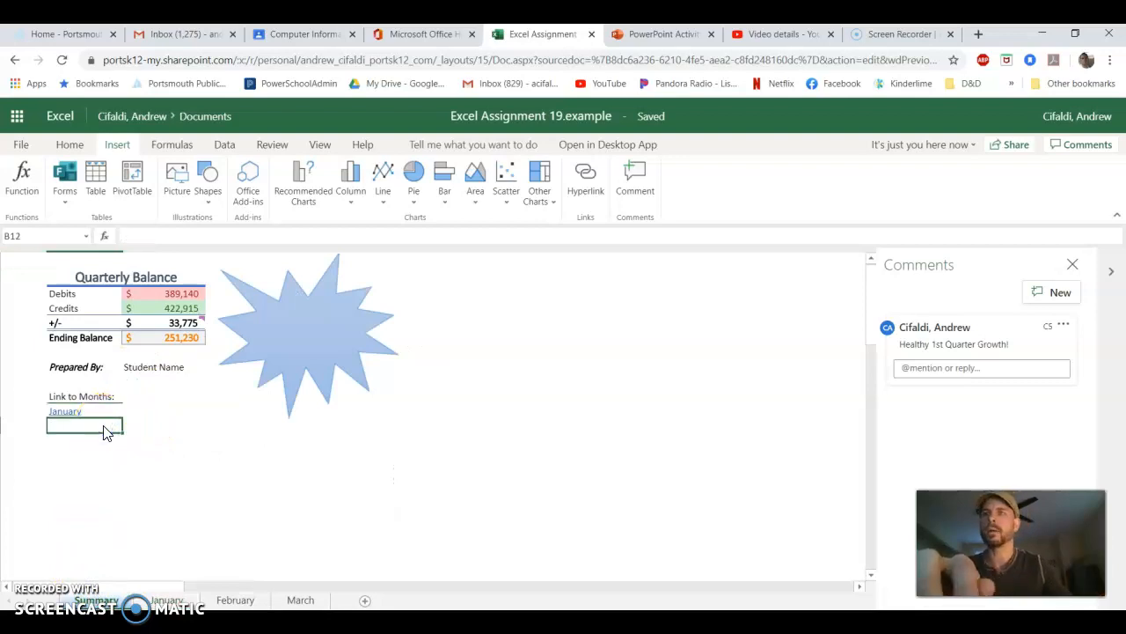
left_click(581, 190)
left_click(447, 282)
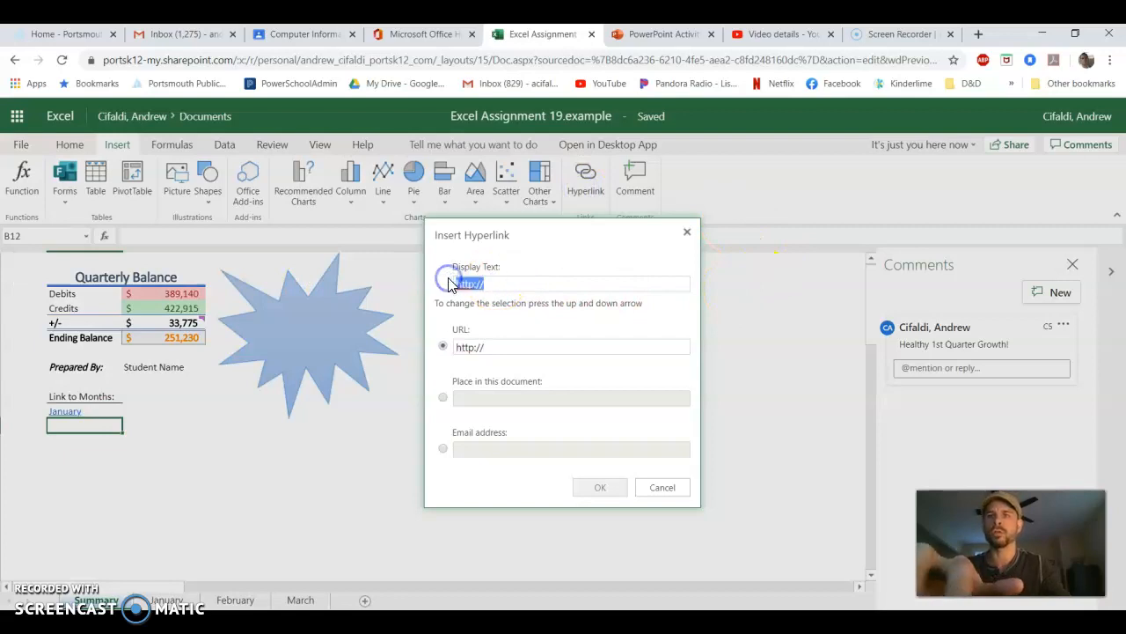
type("Febr")
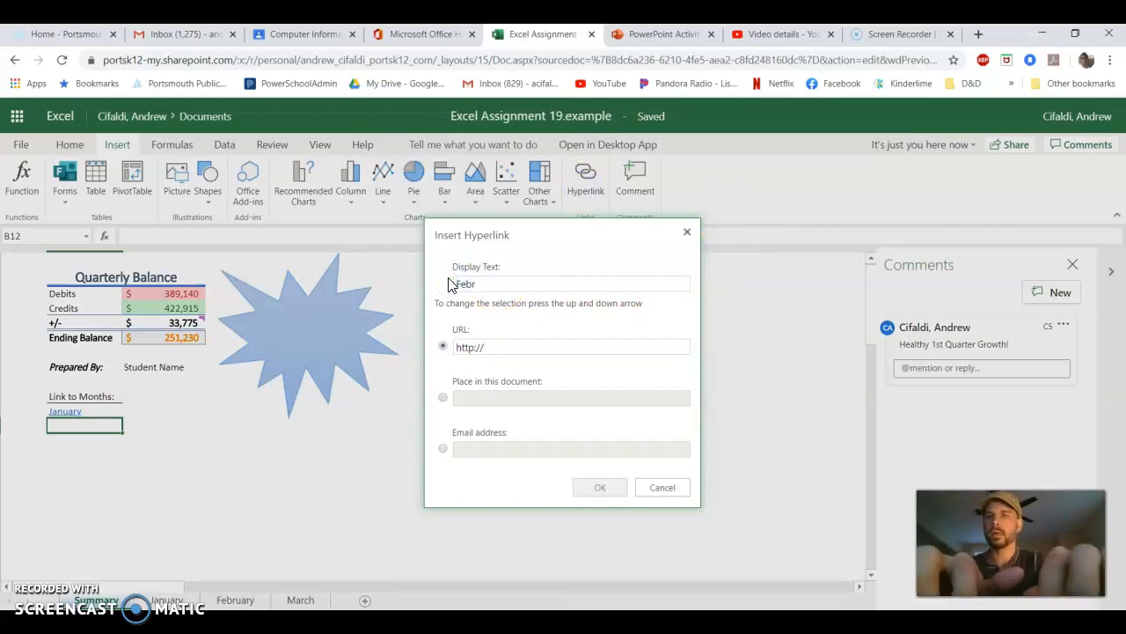
type("uary")
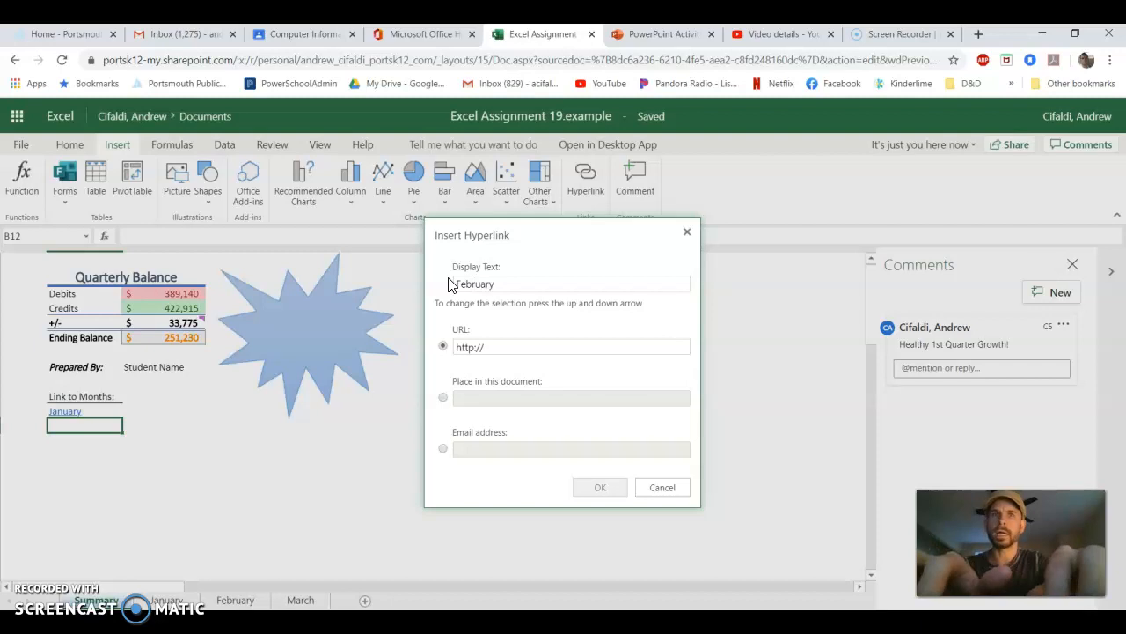
left_click(443, 396)
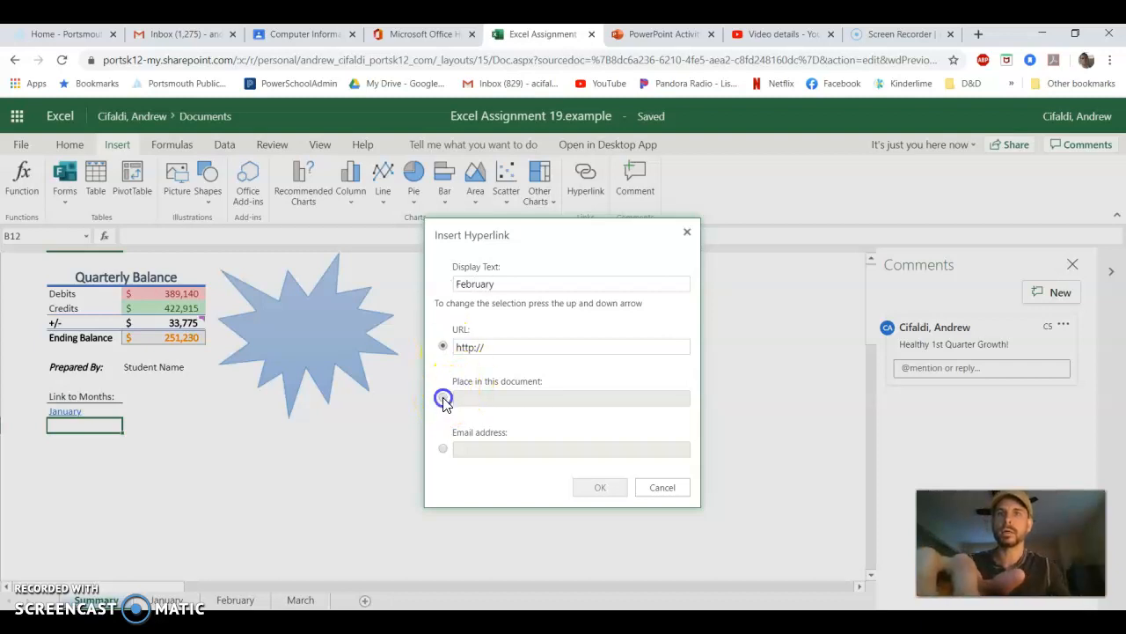
left_click(472, 400)
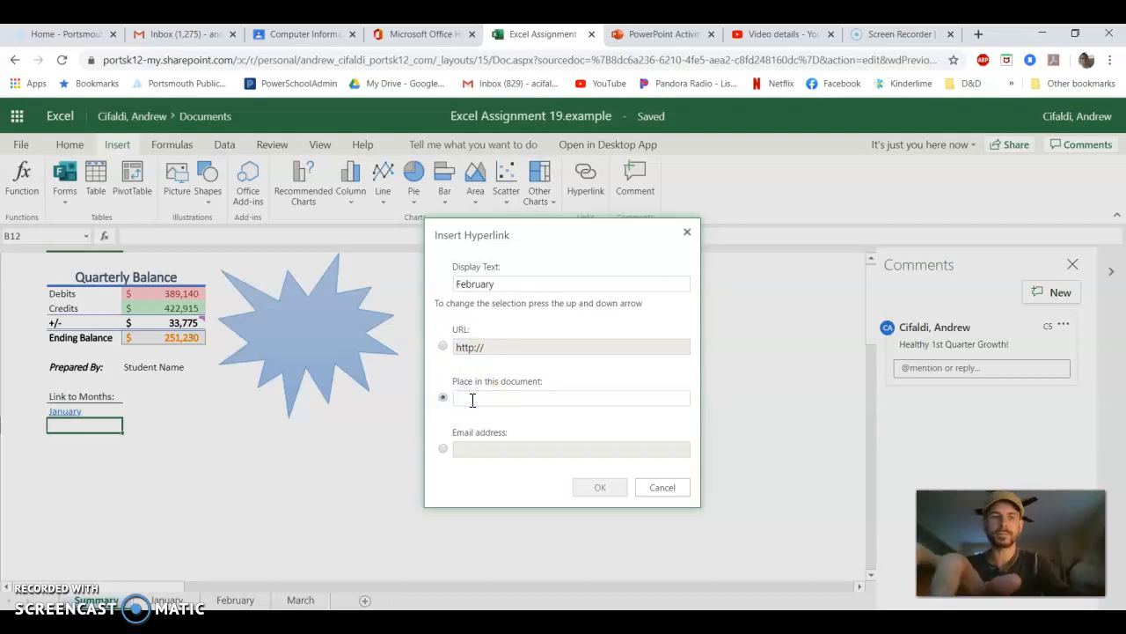
type("'Fe")
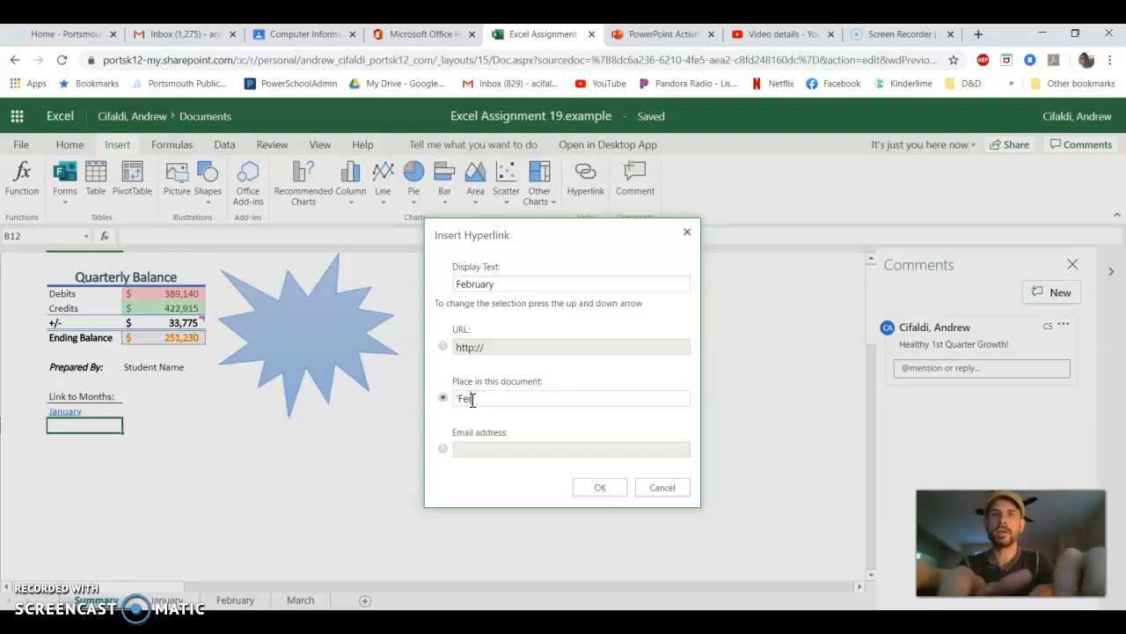
type("bru")
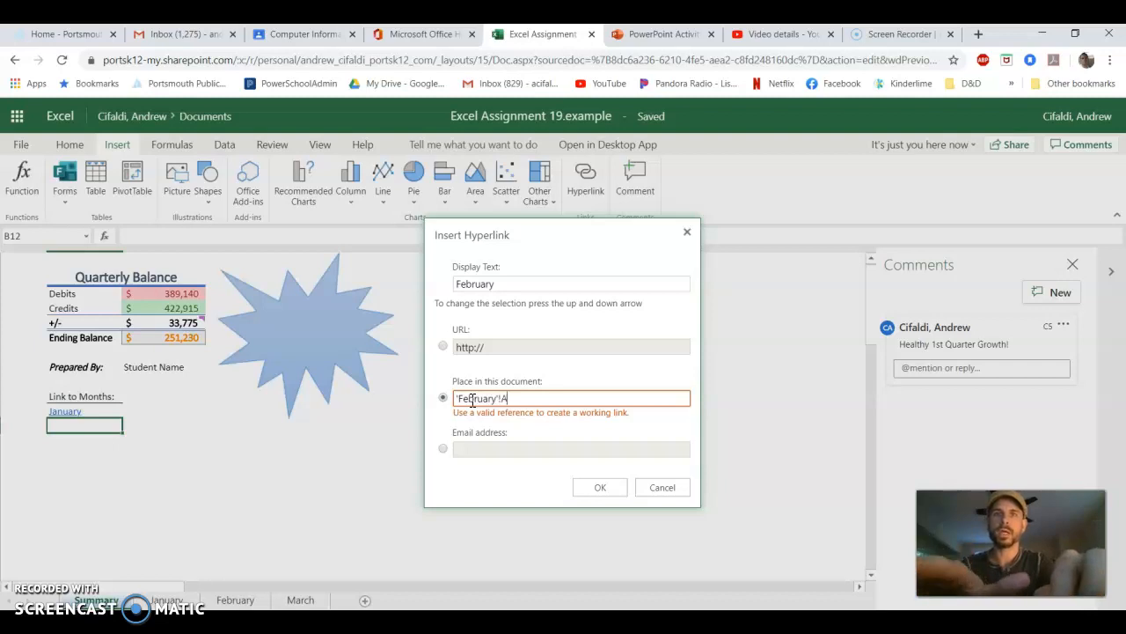
type("ary'!A")
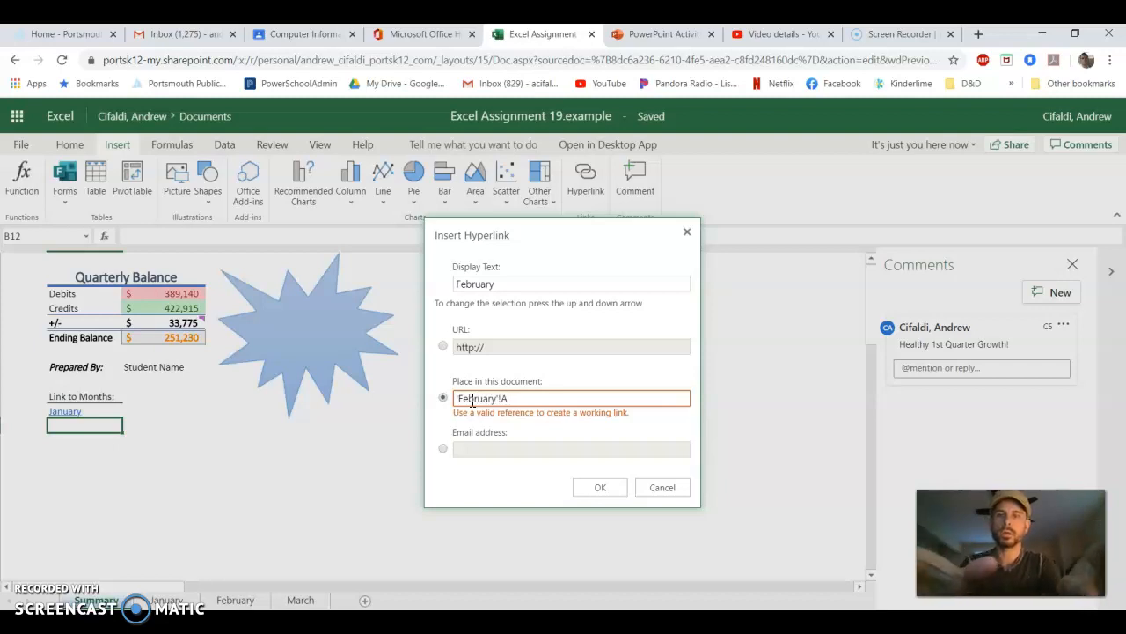
type("1")
key("Return")
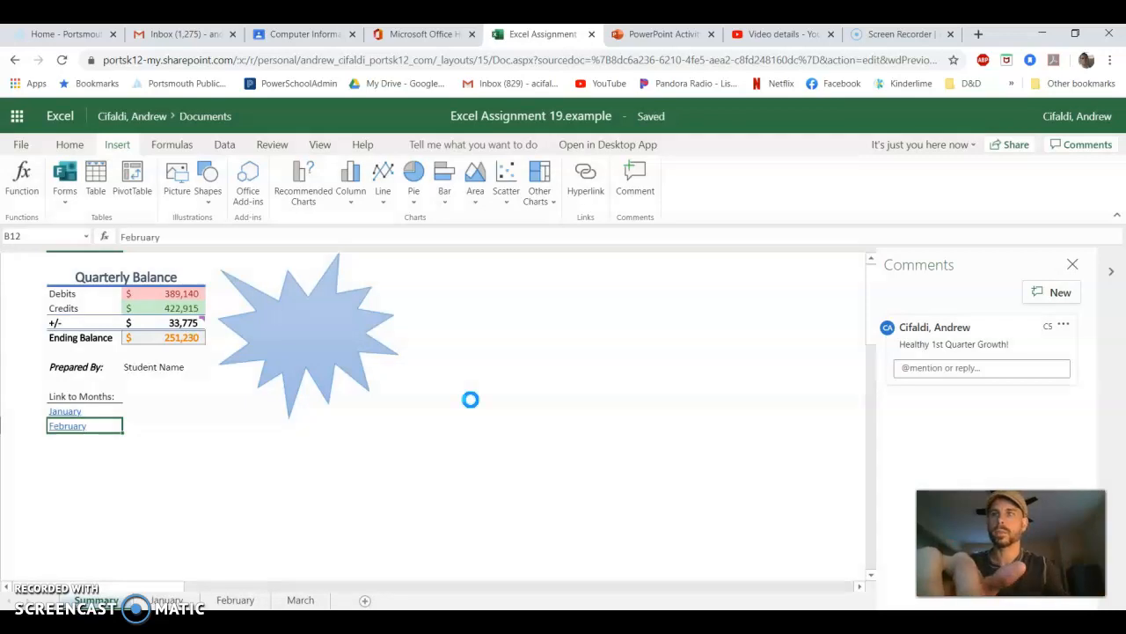
Insert a hyperlink in cell B13 with the display text "March" that points to 'March'!A1 in this document.
left_click(91, 446)
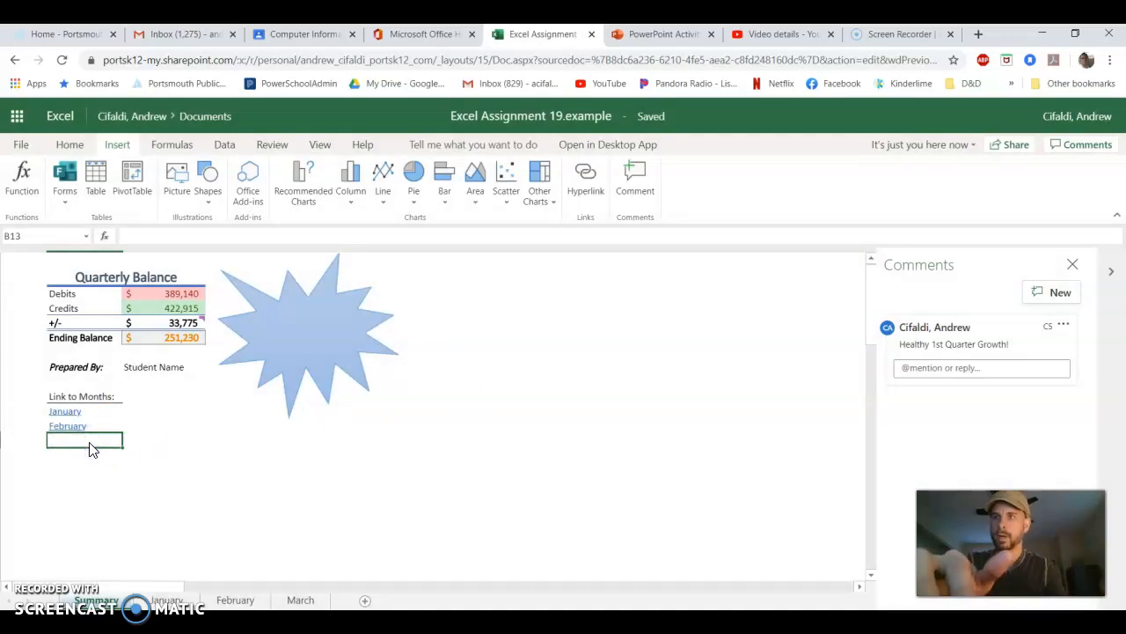
left_click(585, 182)
left_click_drag(491, 285, 458, 284)
type("March")
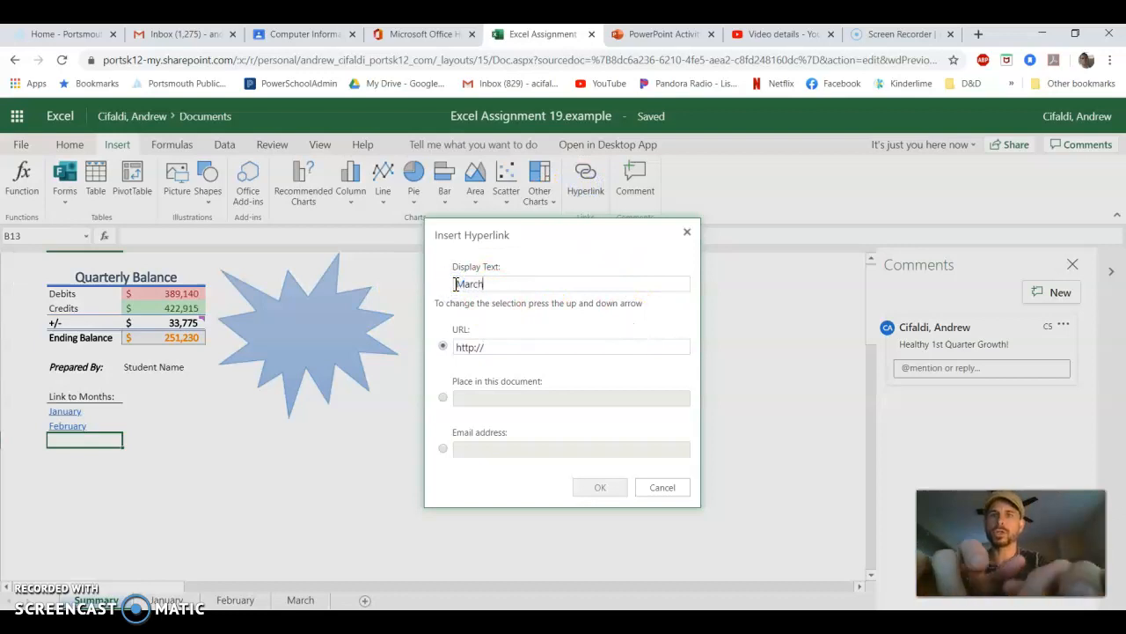
left_click(442, 398)
left_click(469, 398)
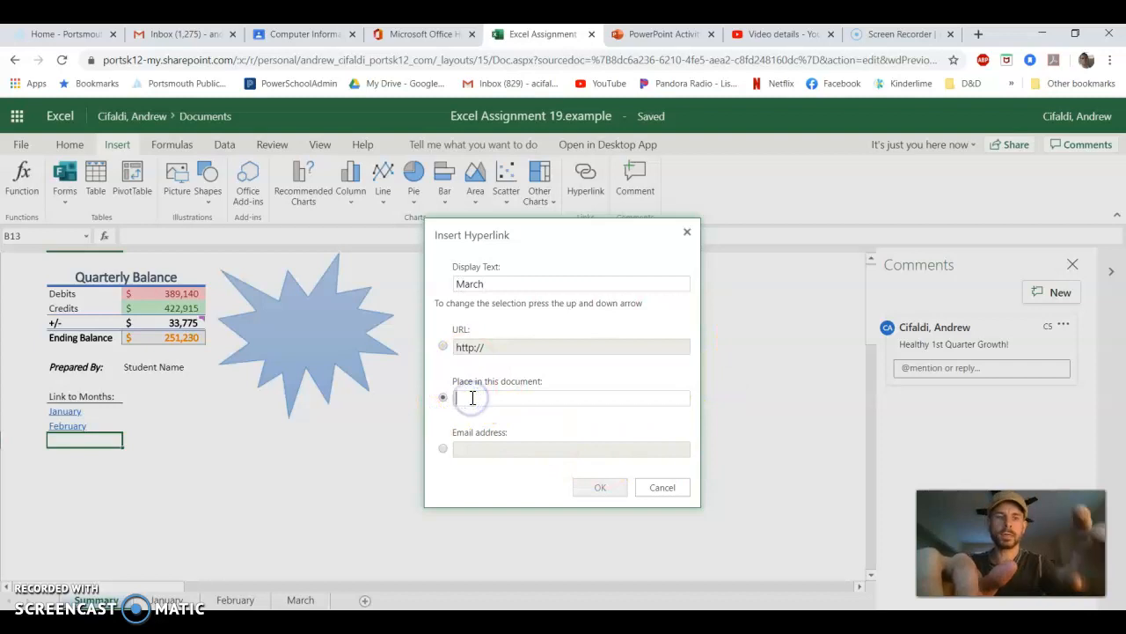
type("'March'")
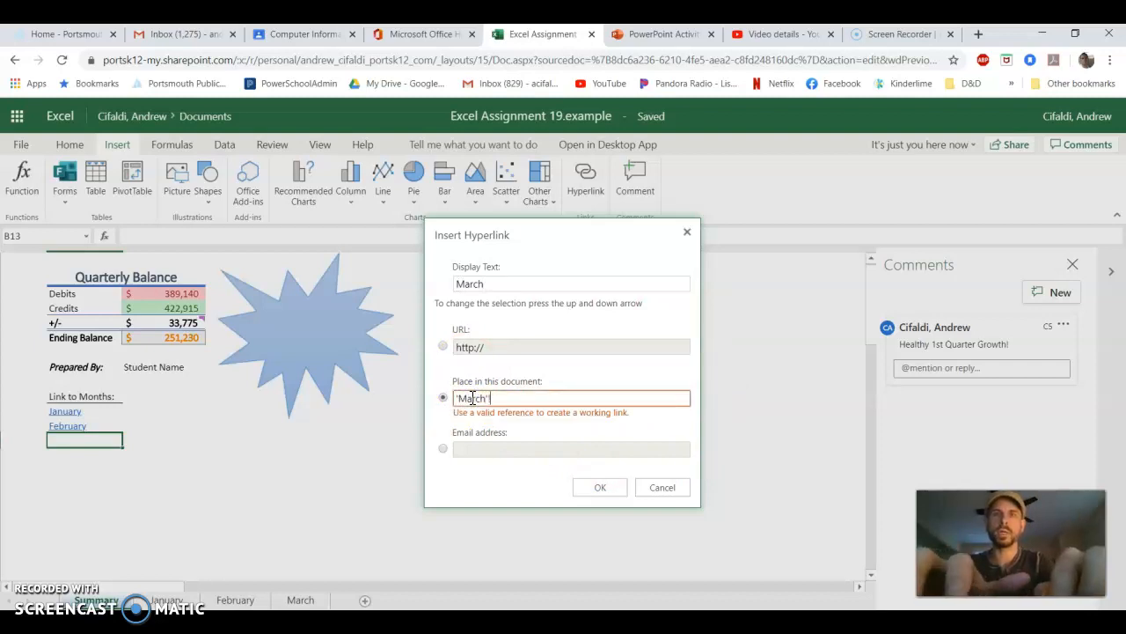
type("!A1")
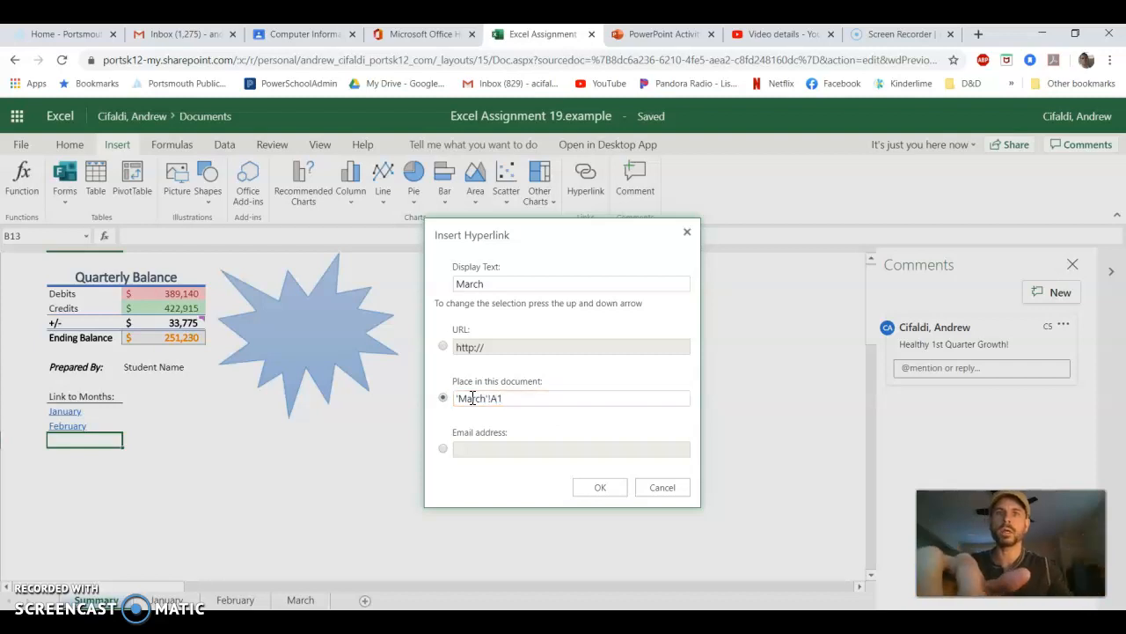
left_click(591, 485)
left_click(221, 456)
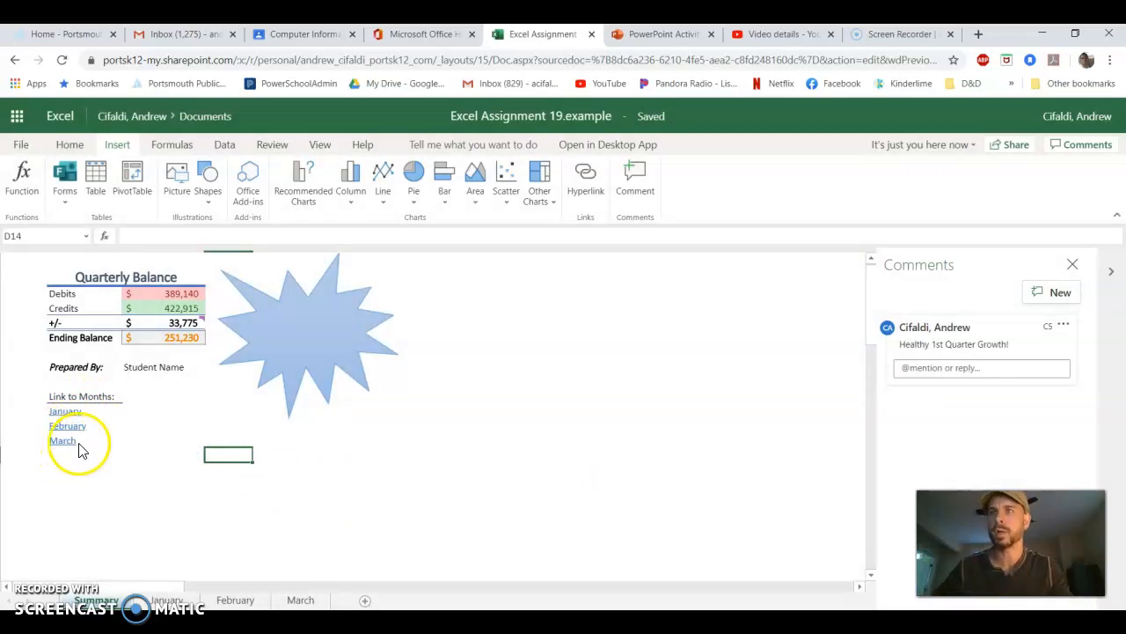
left_click_drag(91, 396, 92, 444)
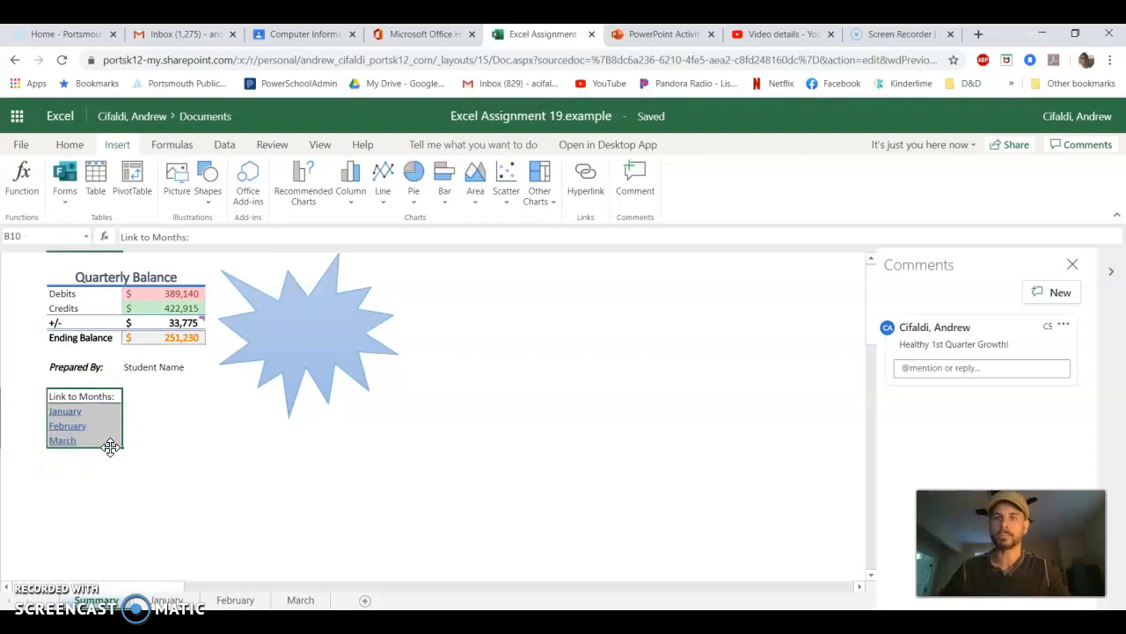
left_click(198, 440)
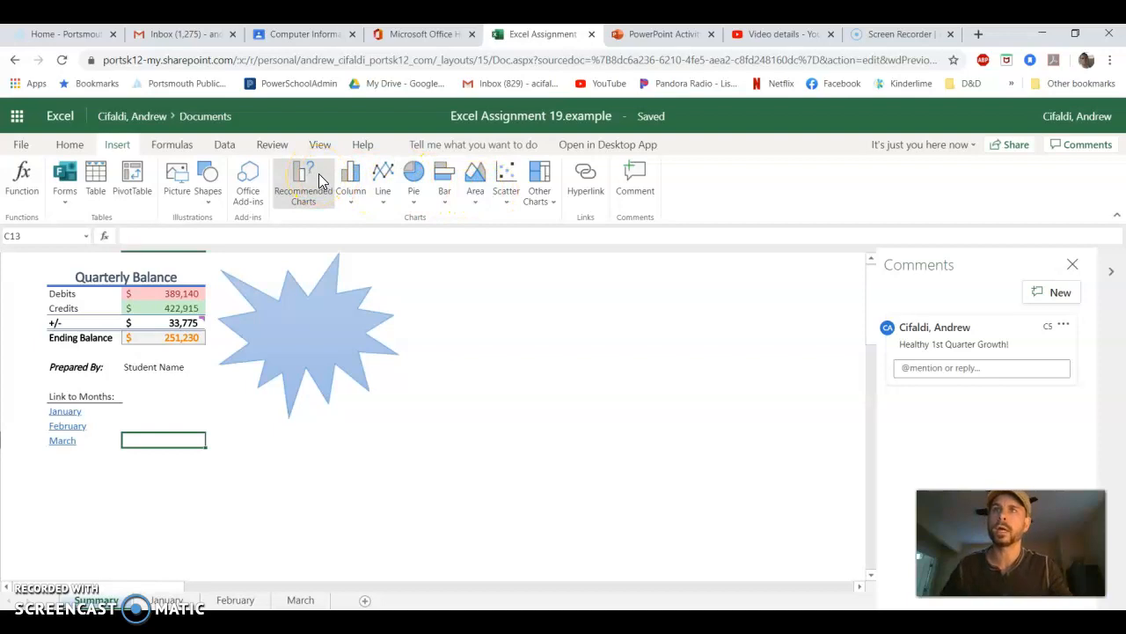
Preview the Summary sheet in Reading View, check its cells around the month links, and return the workbook to editing.
left_click(171, 144)
left_click(225, 144)
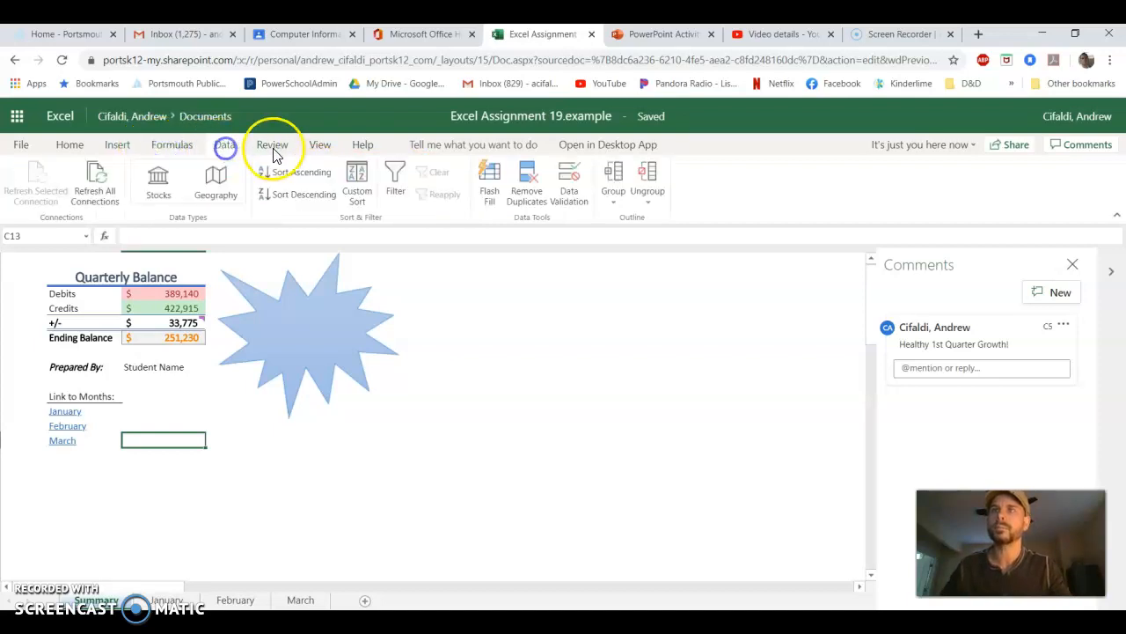
left_click(319, 146)
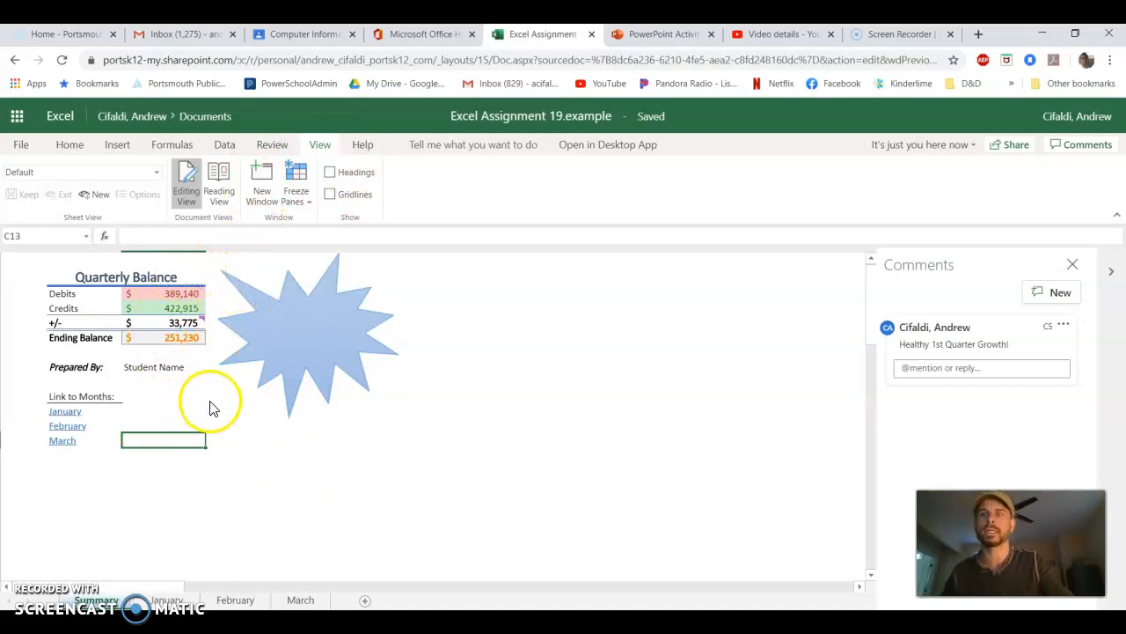
left_click(220, 176)
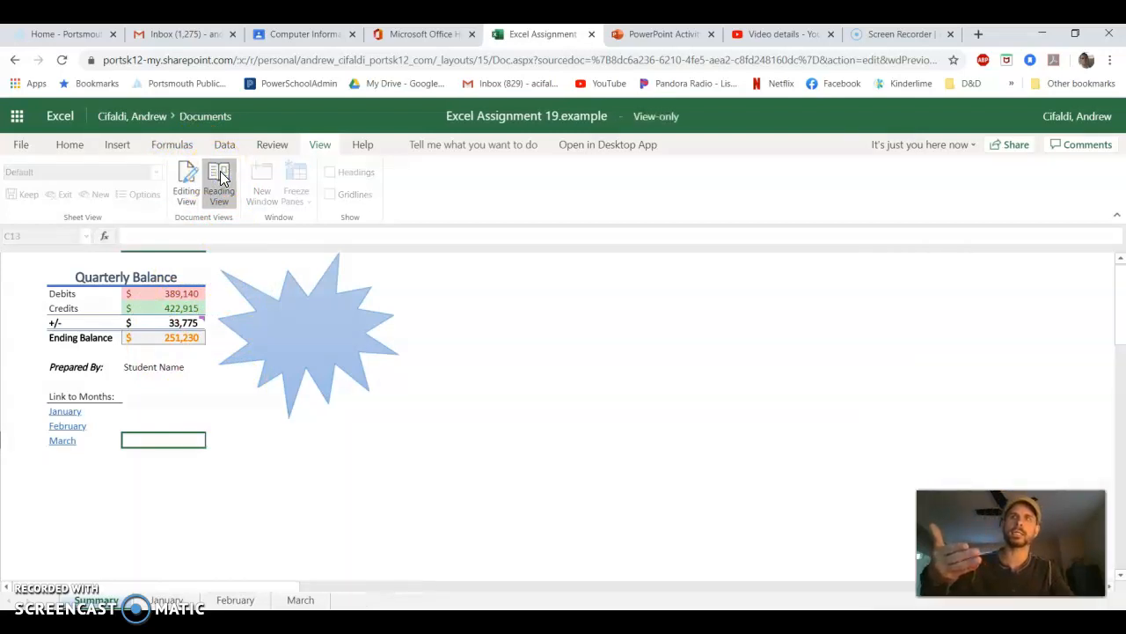
left_click(172, 387)
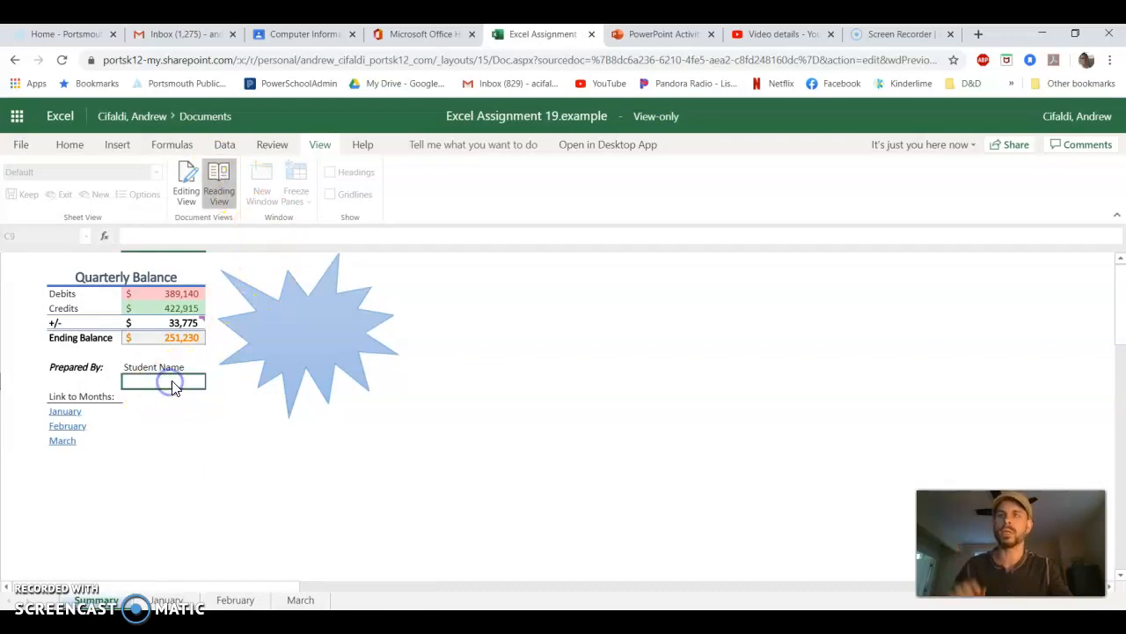
left_click(180, 421)
left_click(88, 418)
left_click(114, 473)
left_click(327, 377)
left_click(297, 440)
left_click(195, 448)
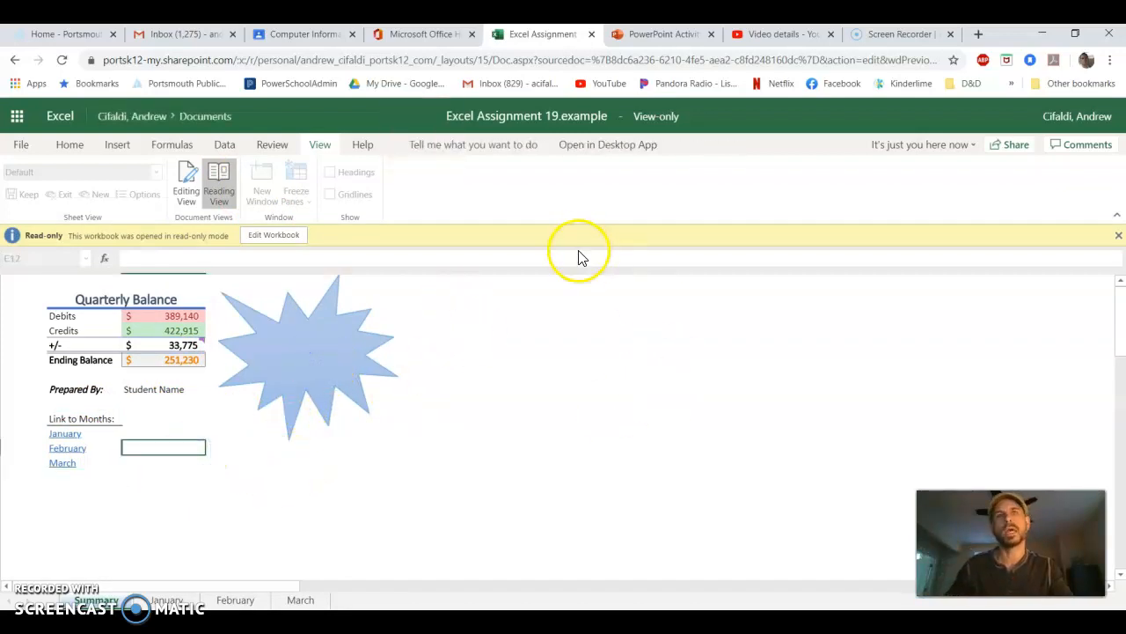
left_click(267, 236)
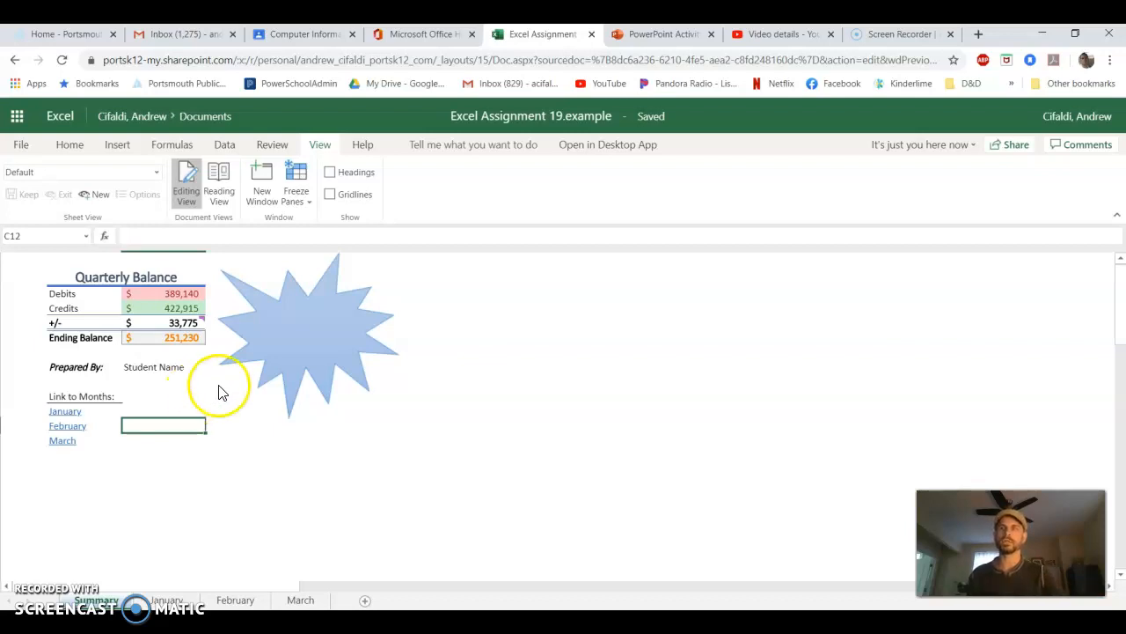
Review the January, February and March sheets and return to the Summary sheet.
left_click(167, 599)
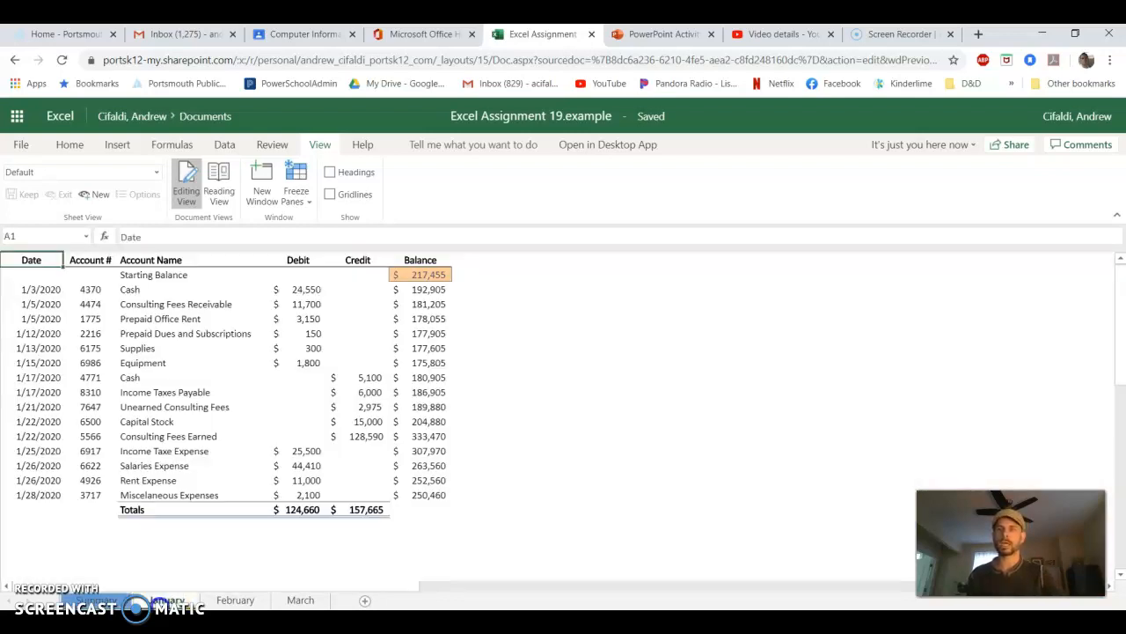
left_click(235, 599)
left_click(300, 599)
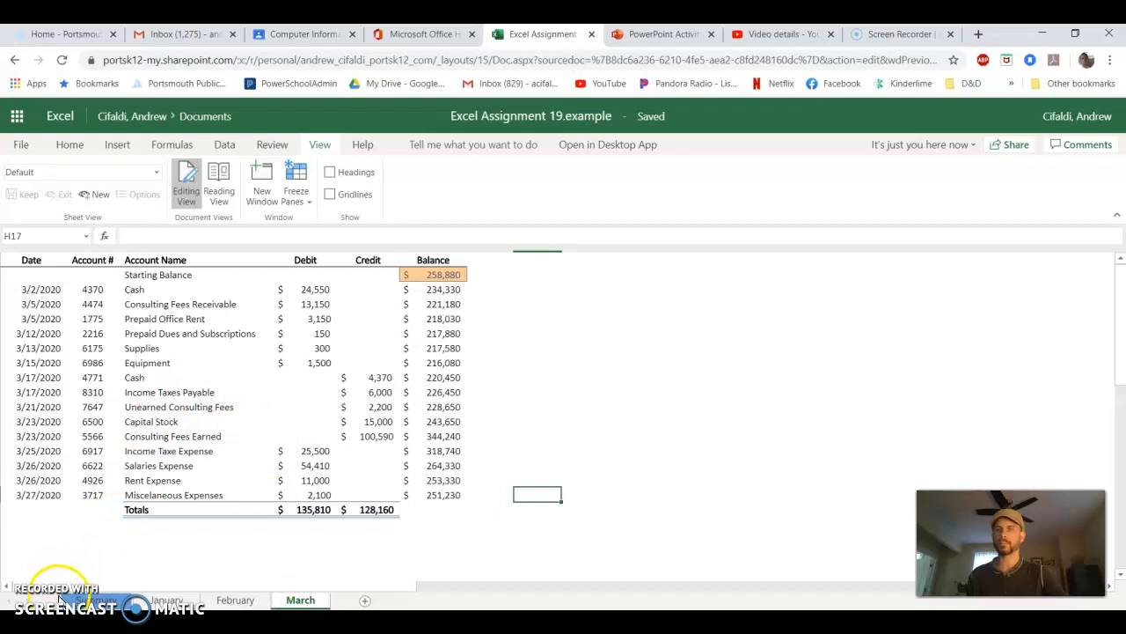
left_click(96, 599)
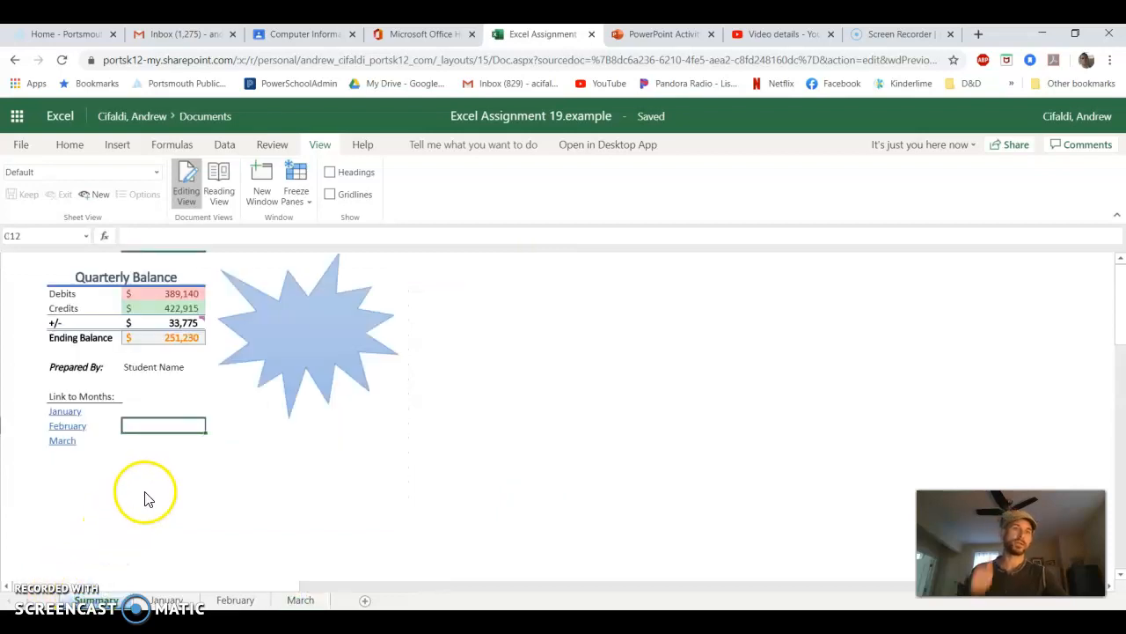